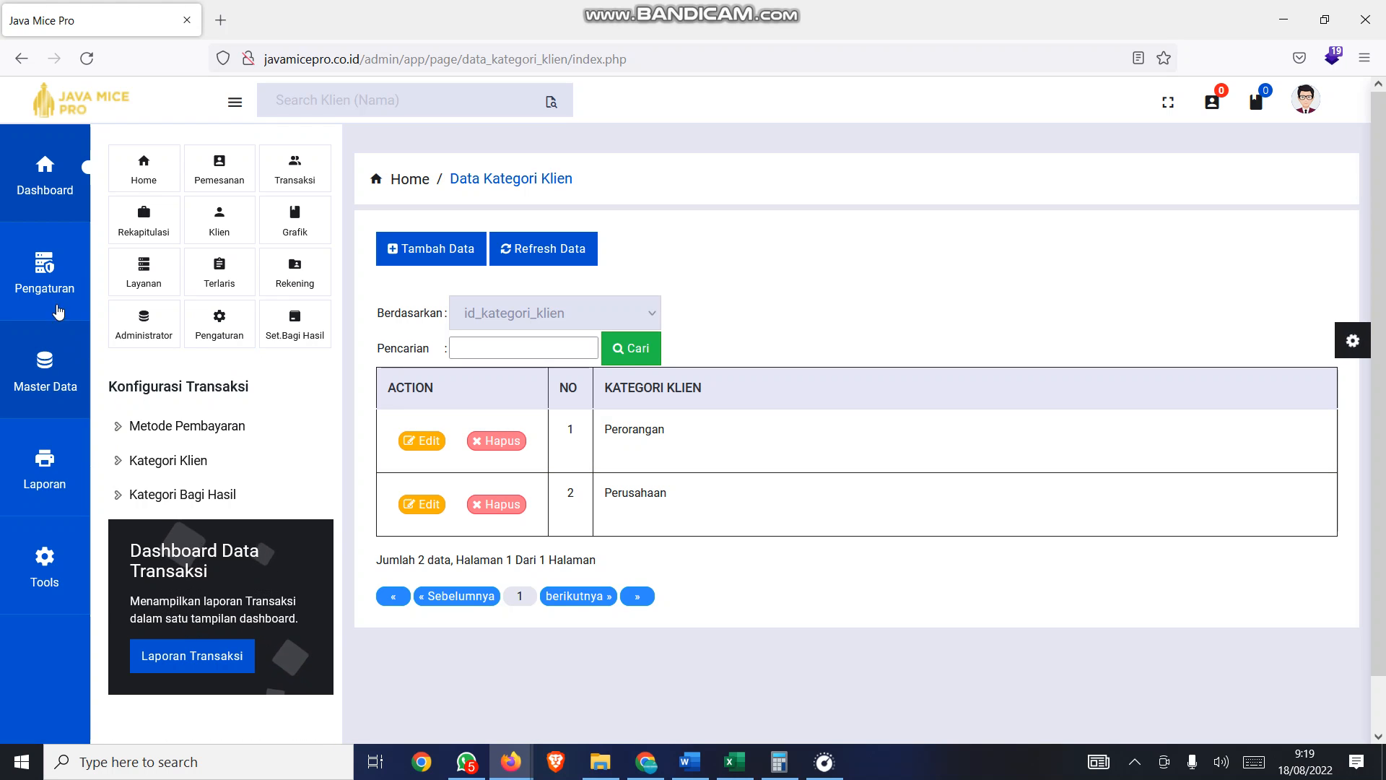
- View the Data Kategori Operasional Umum list and look over the entries under Master Data and Laporan
click(45, 285)
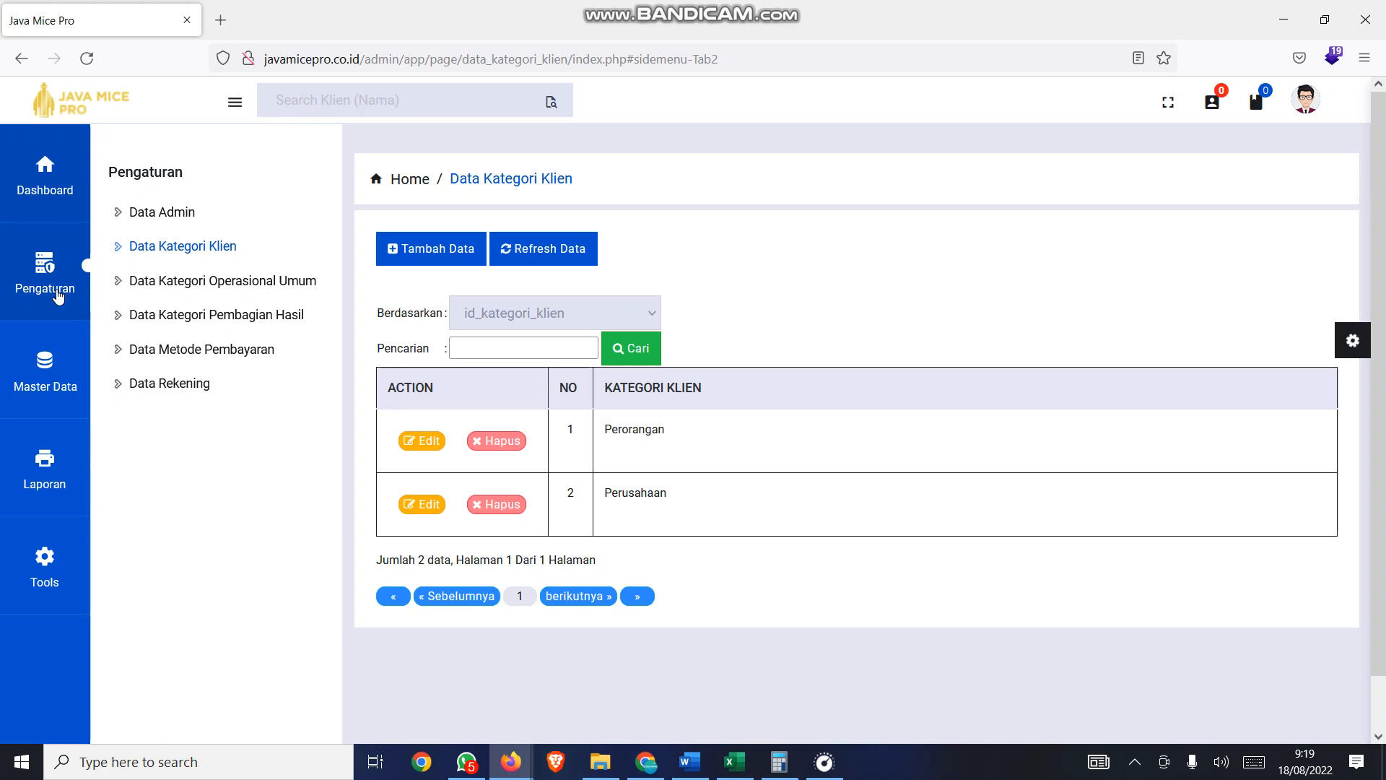
click(203, 289)
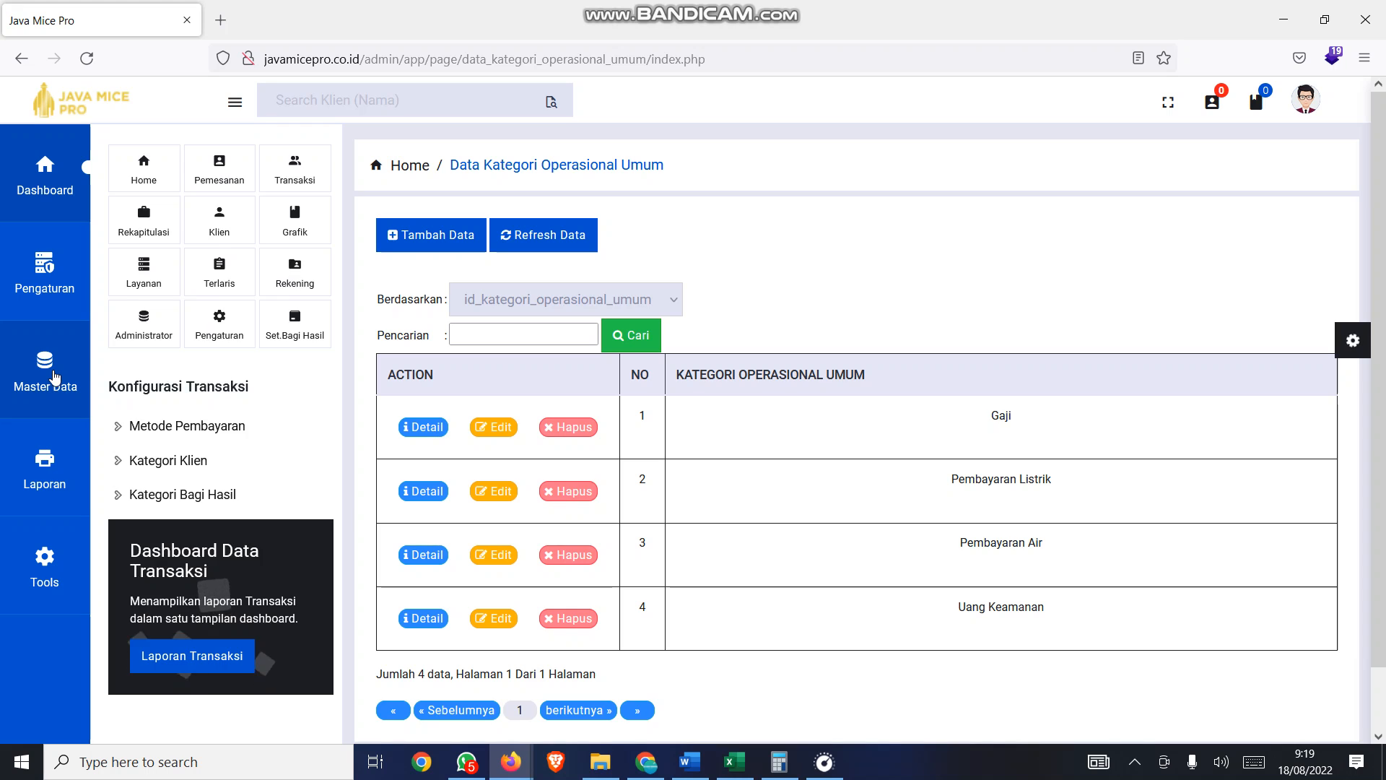
click(55, 396)
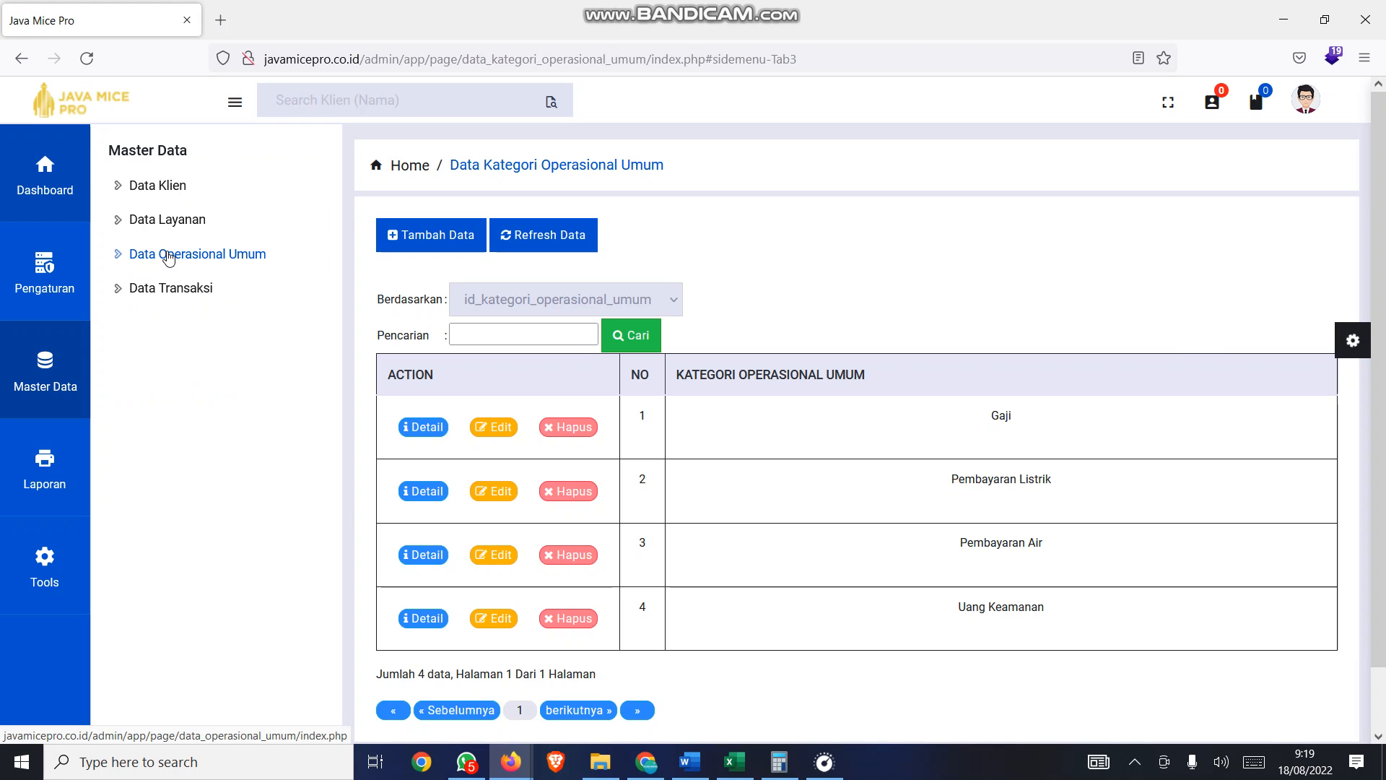
click(52, 296)
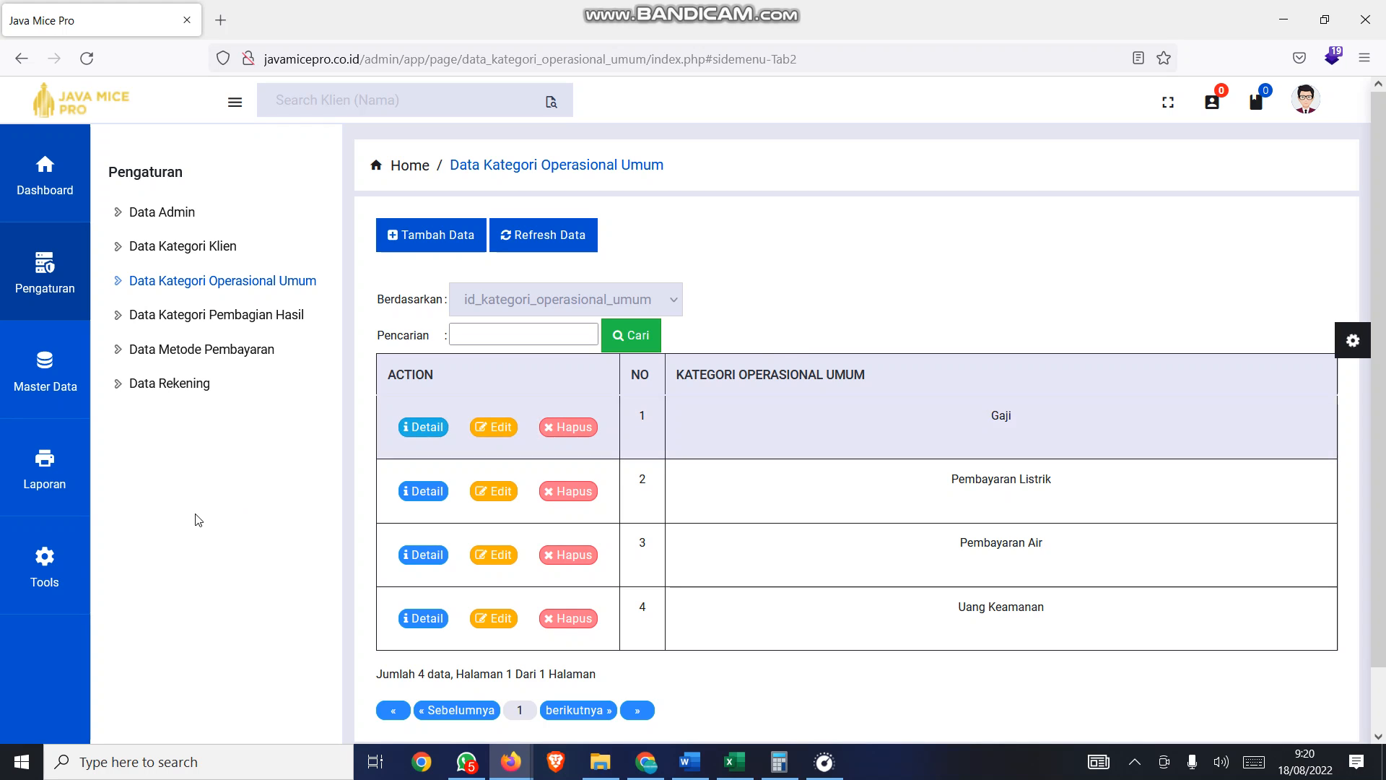
click(74, 472)
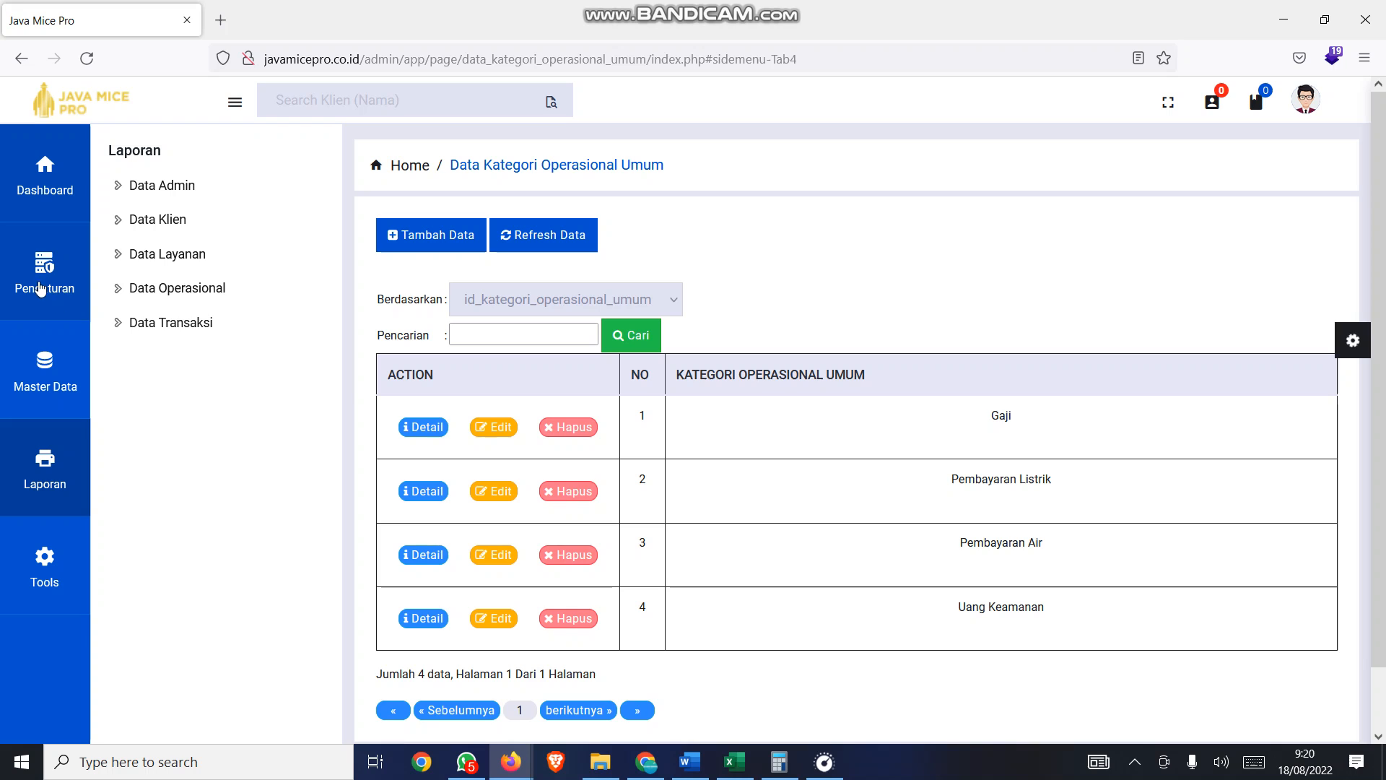
click(31, 365)
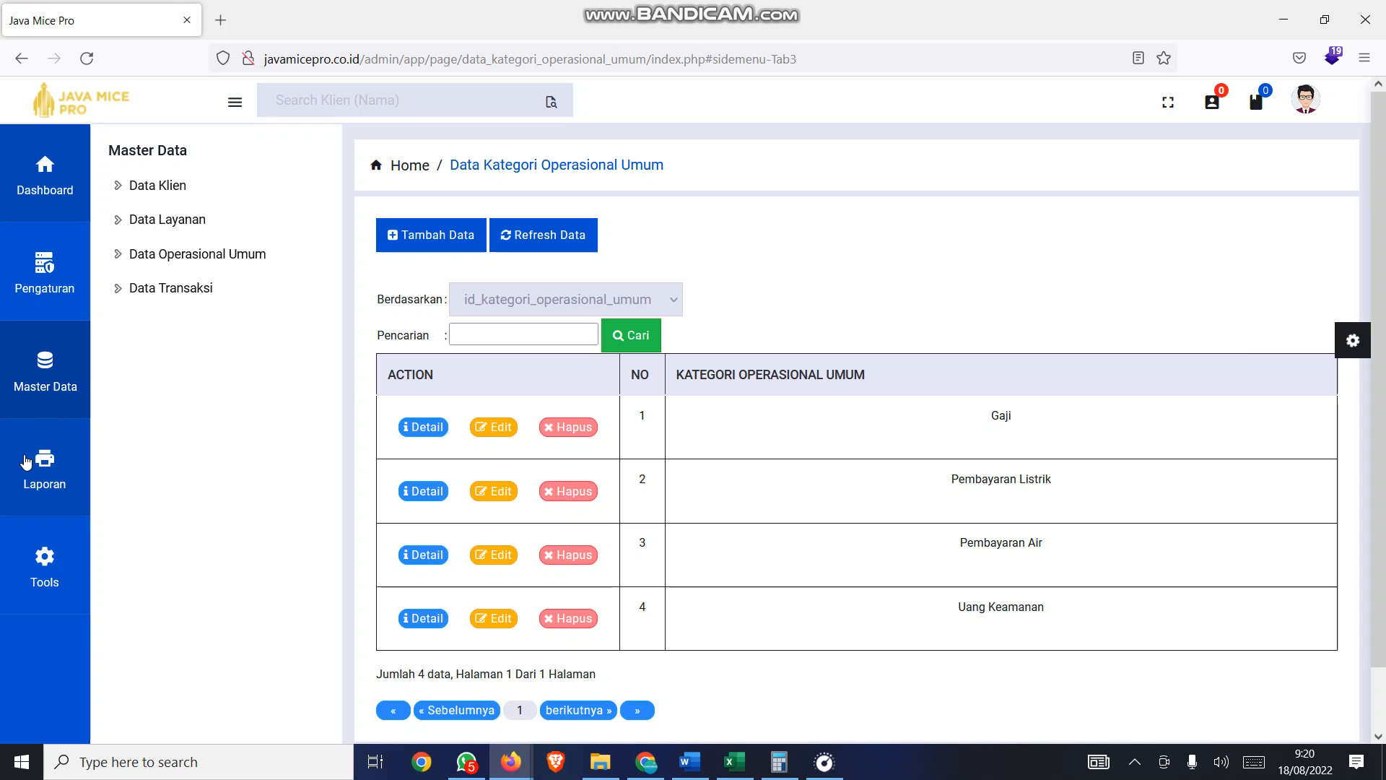
click(31, 271)
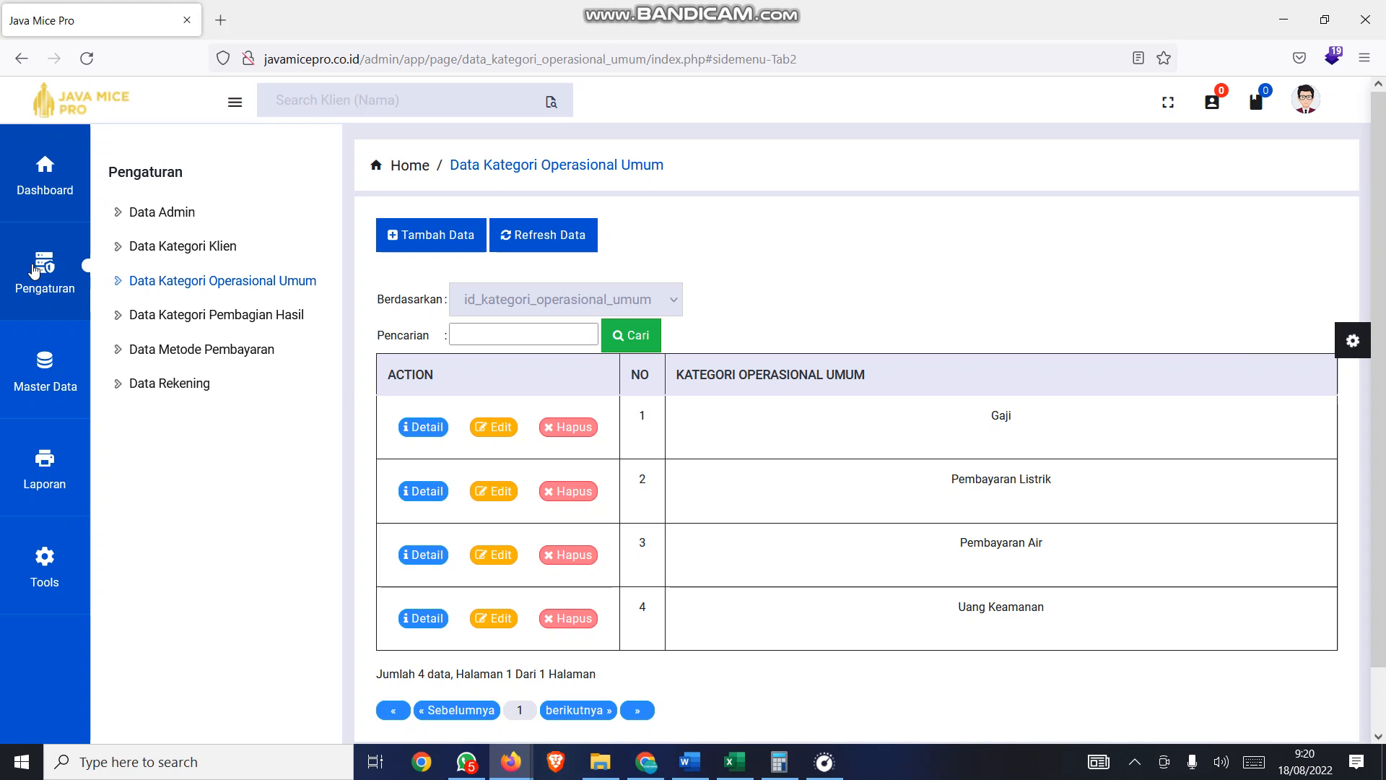
- View the Data Kategori Pembagian Hasil list and the Data Metode Pembayaran list
click(244, 326)
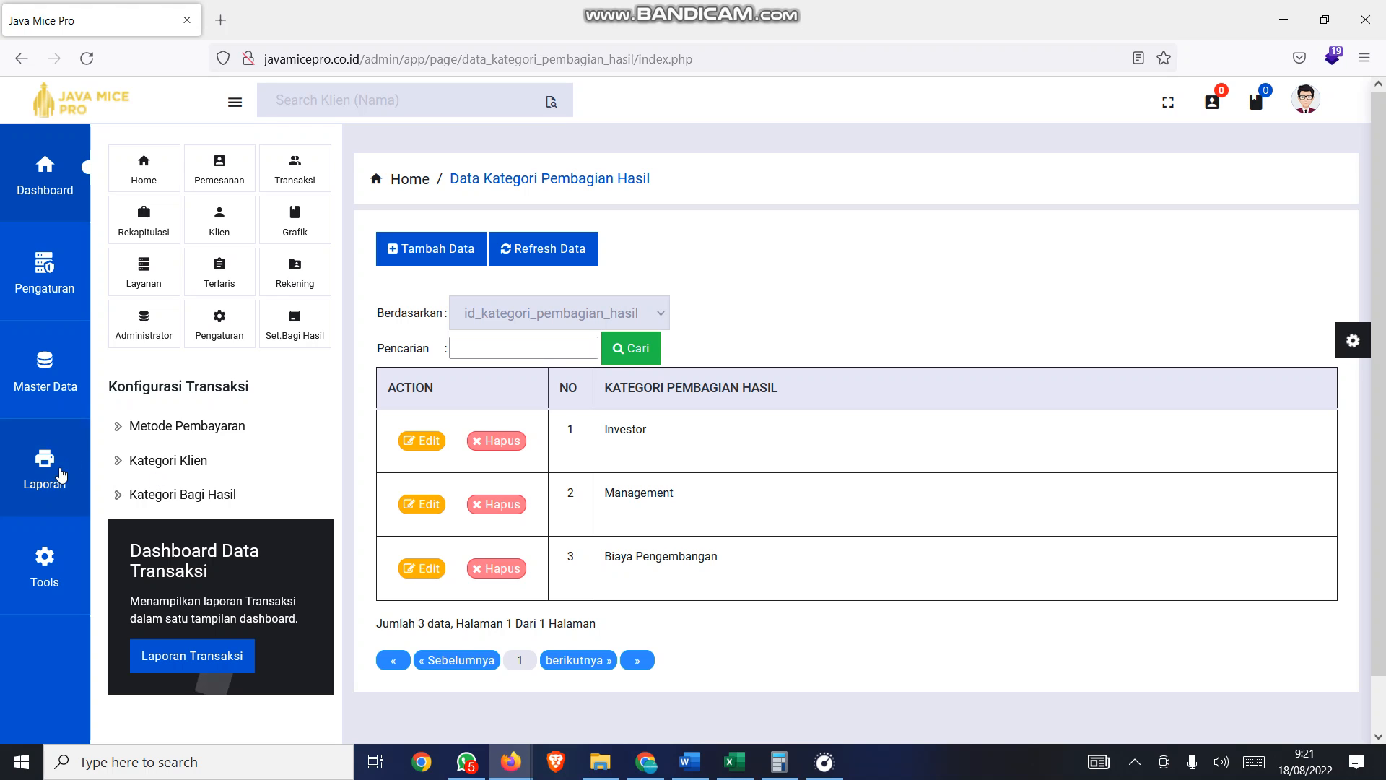
click(55, 288)
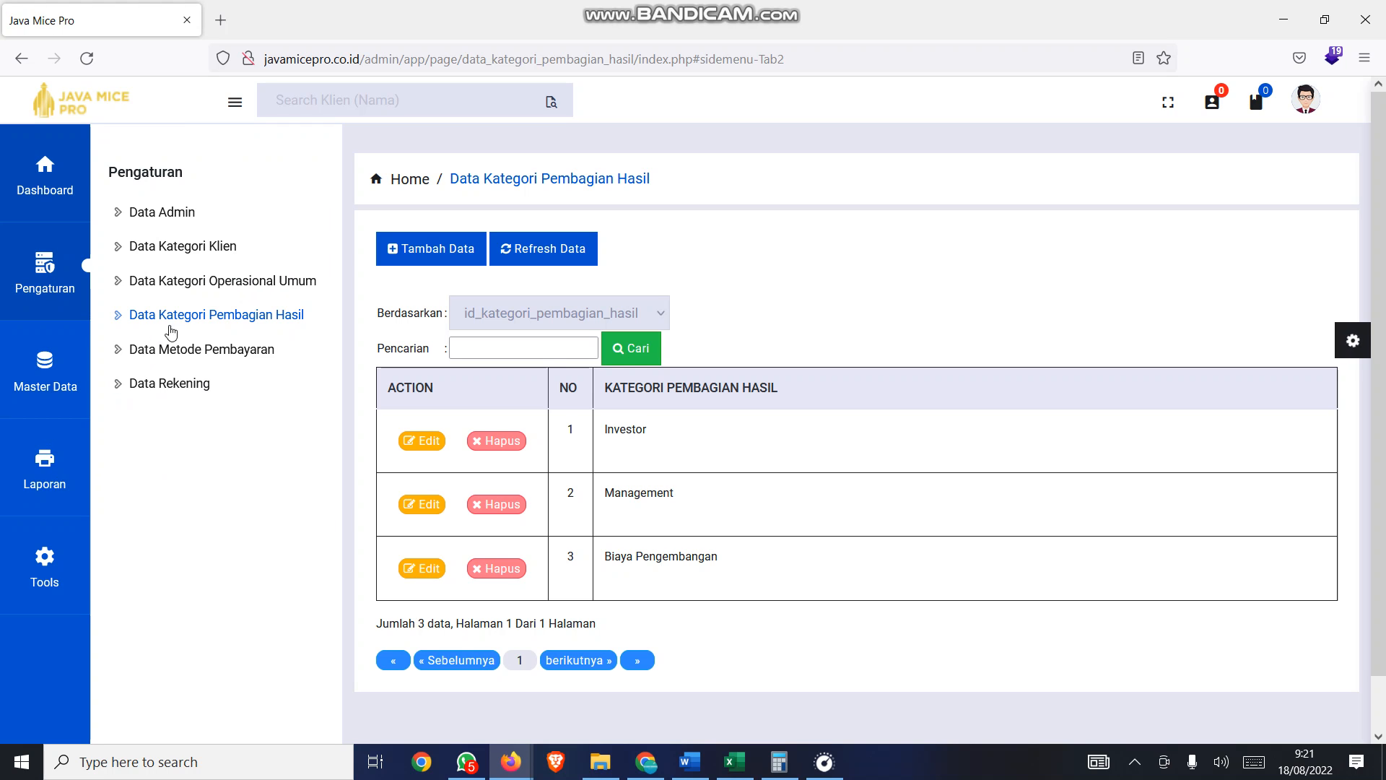
click(217, 354)
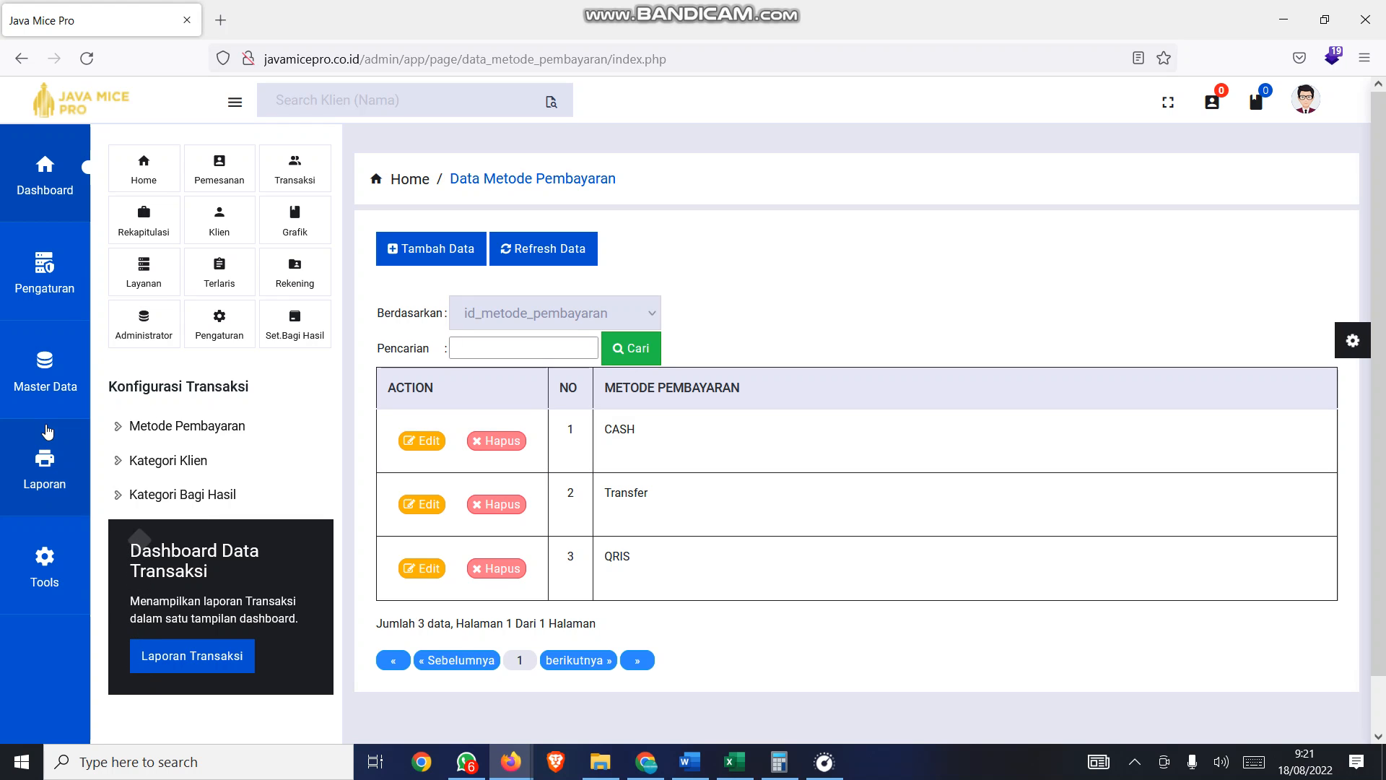
- View the Data Rekening list and inspect the BSI account's edit form, returning to the list without saving
click(46, 377)
click(50, 273)
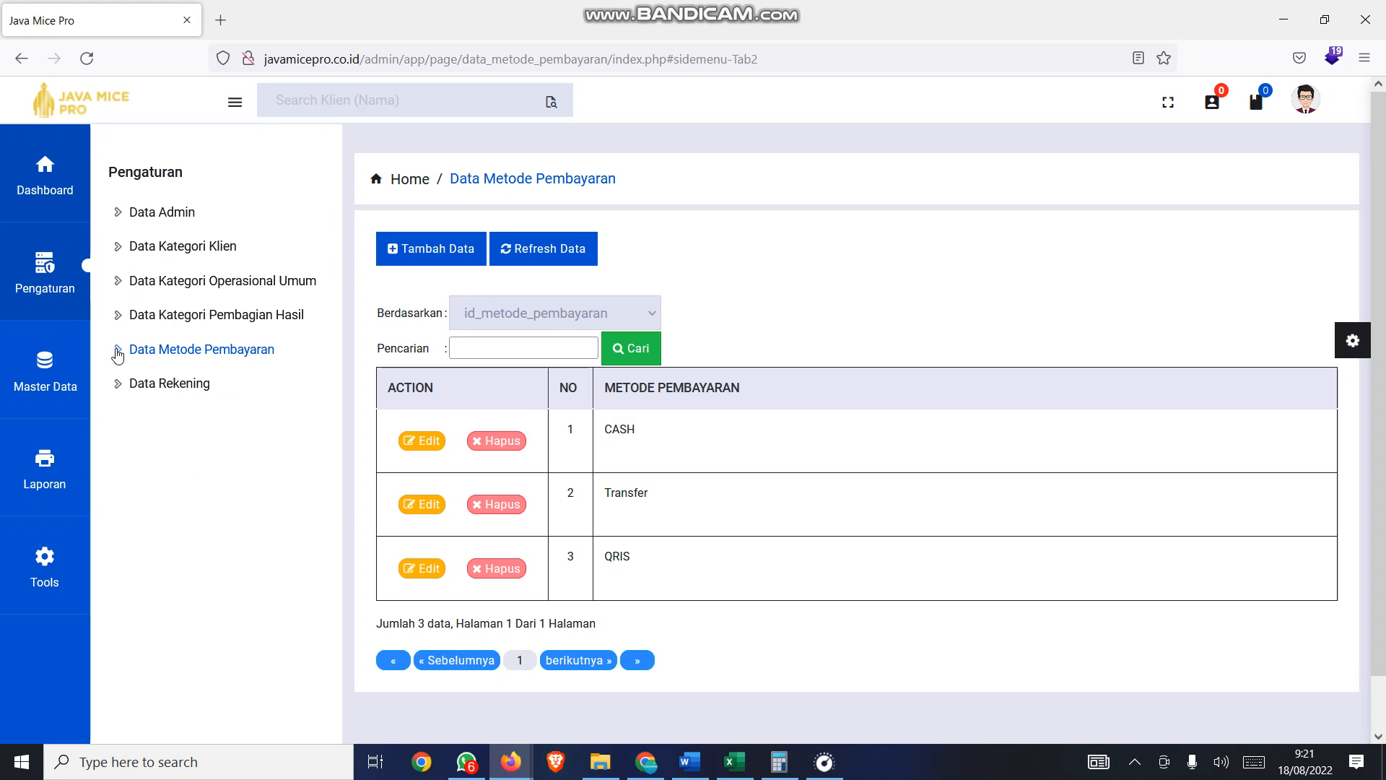
click(166, 384)
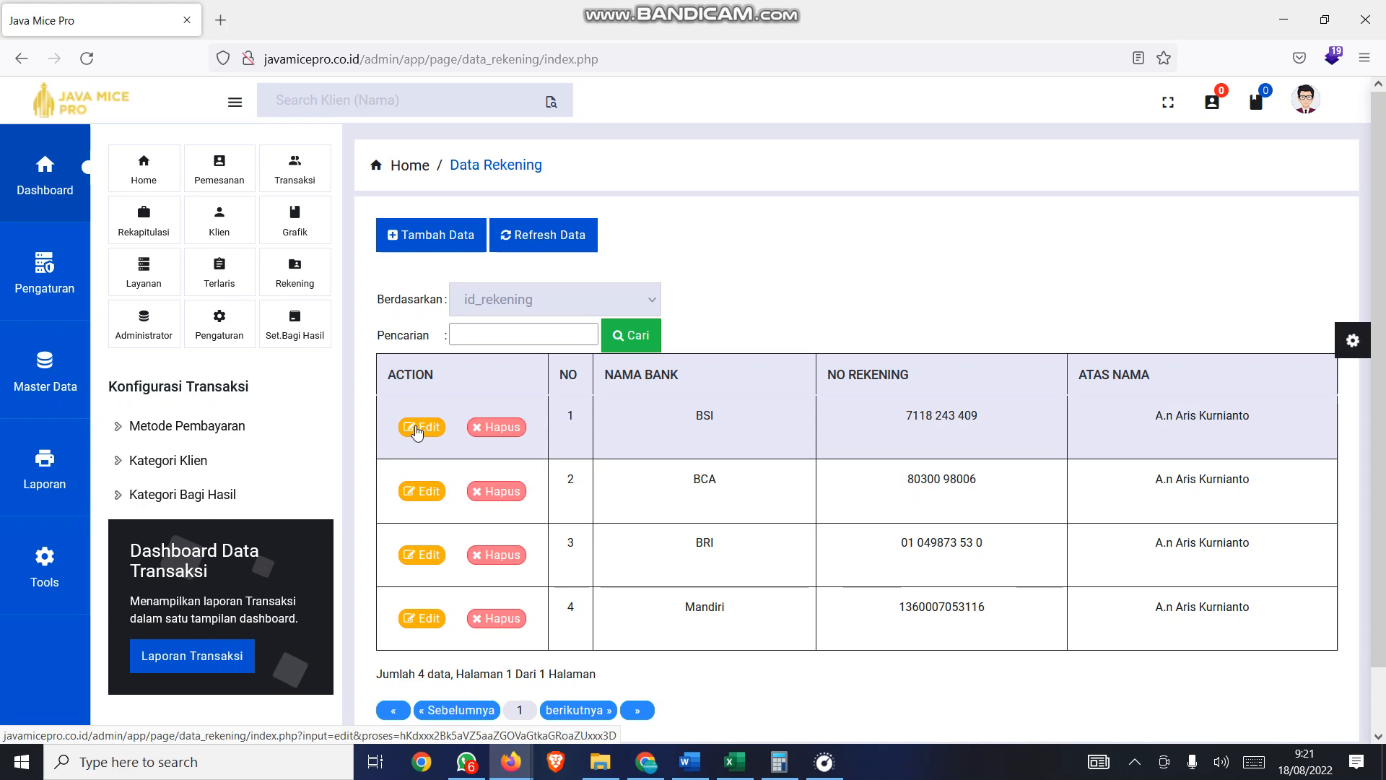
click(421, 428)
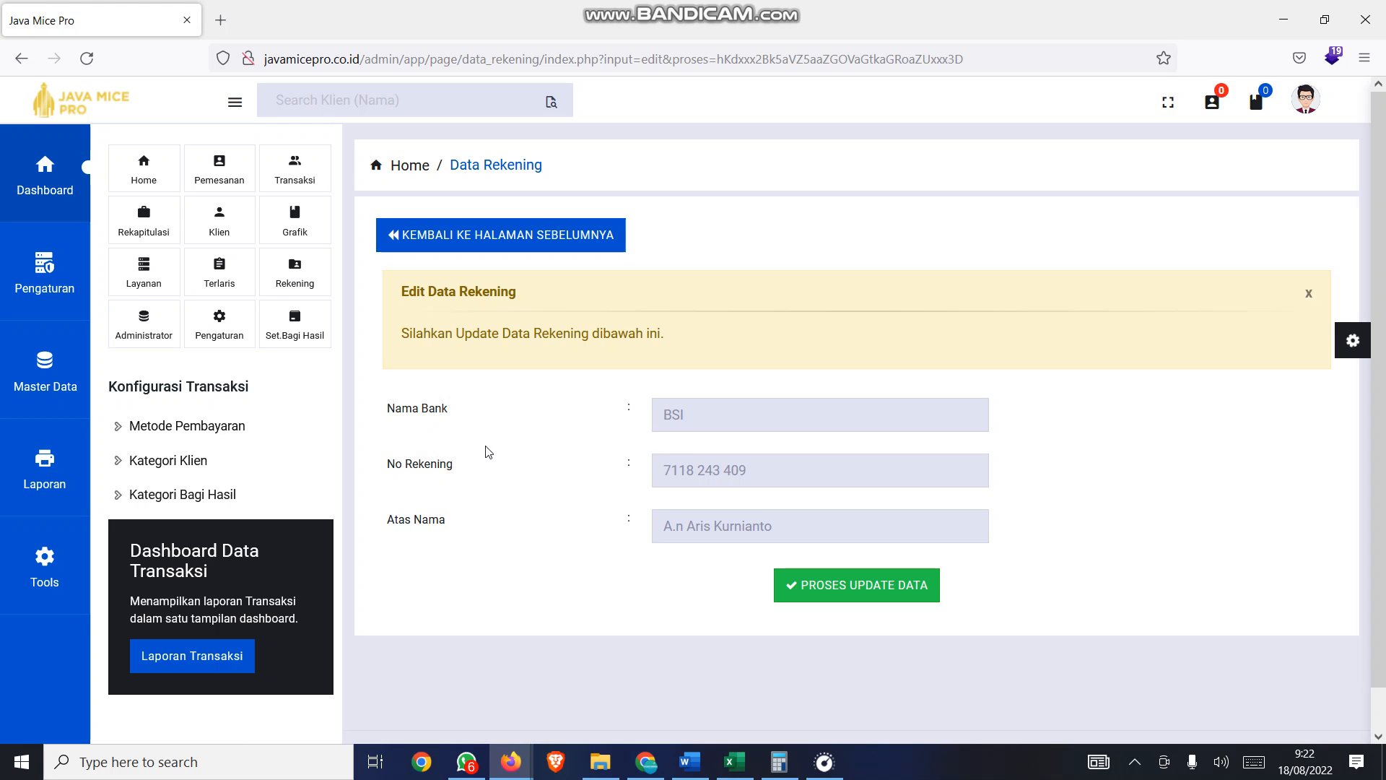
click(738, 475)
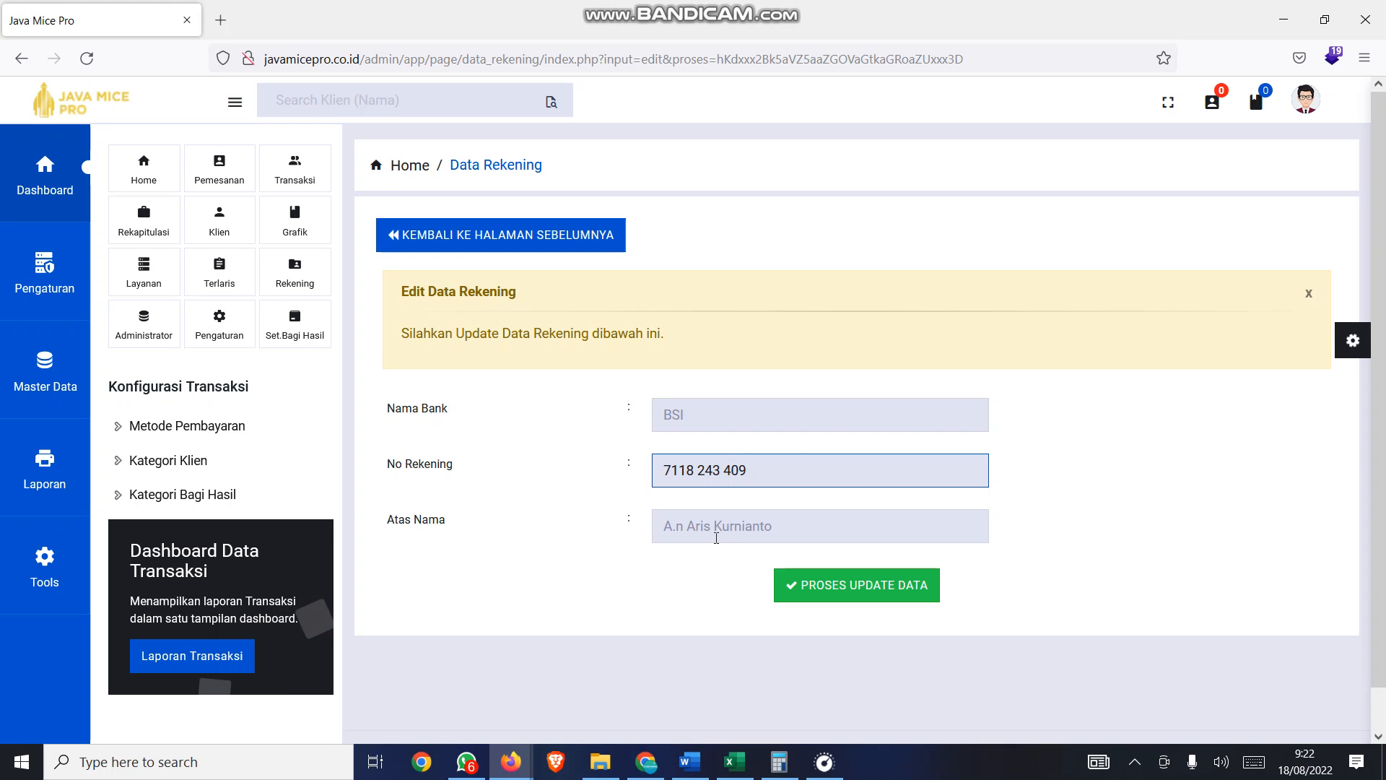
click(810, 528)
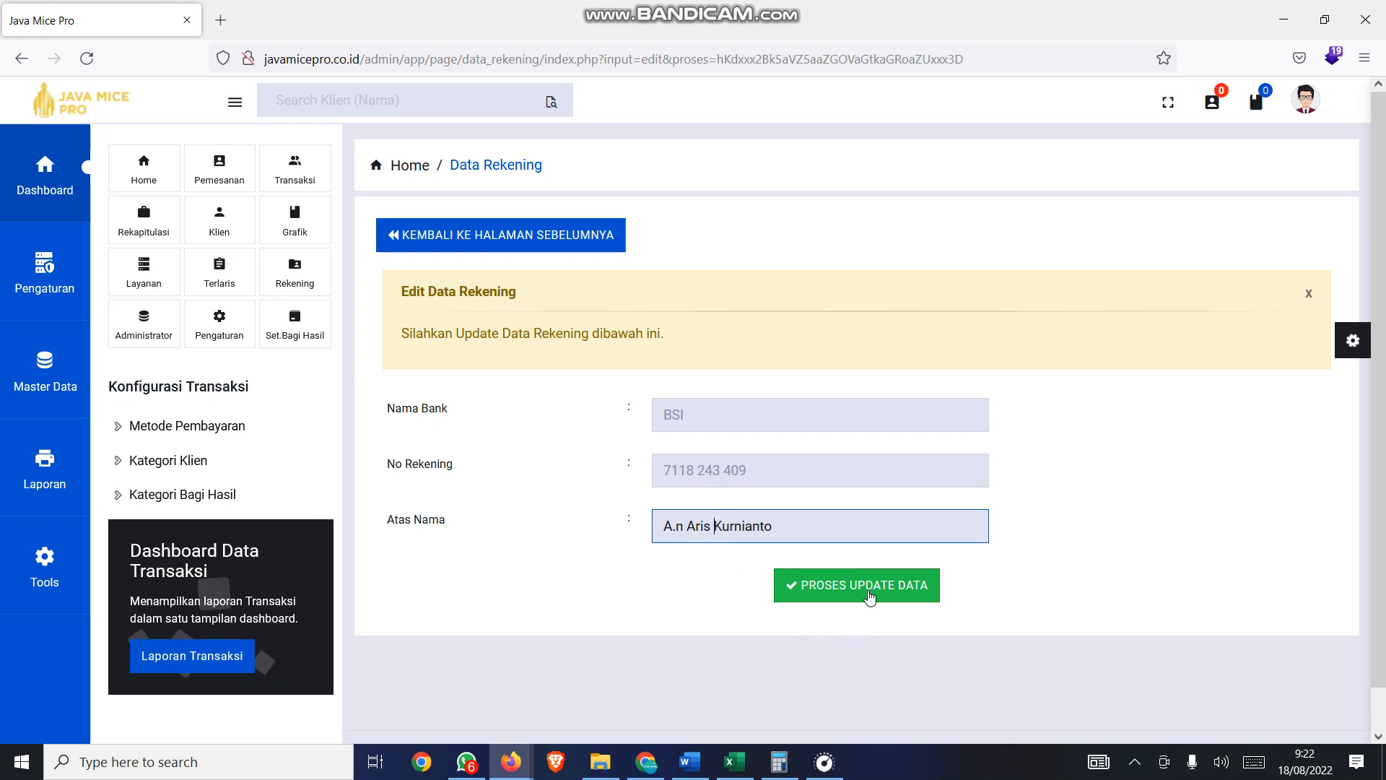
click(601, 249)
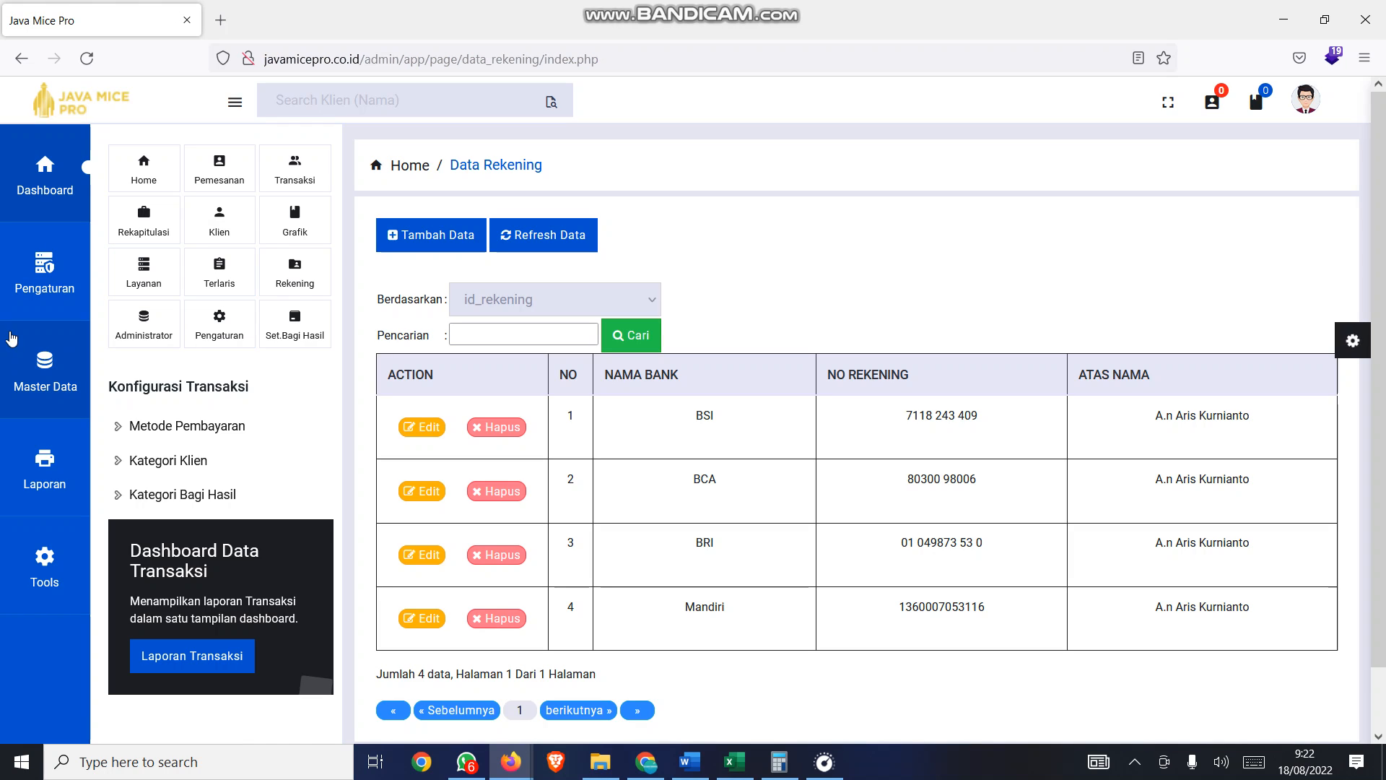
- Open the Pemesanan order form and select PT RCTI OKE as the client
click(43, 274)
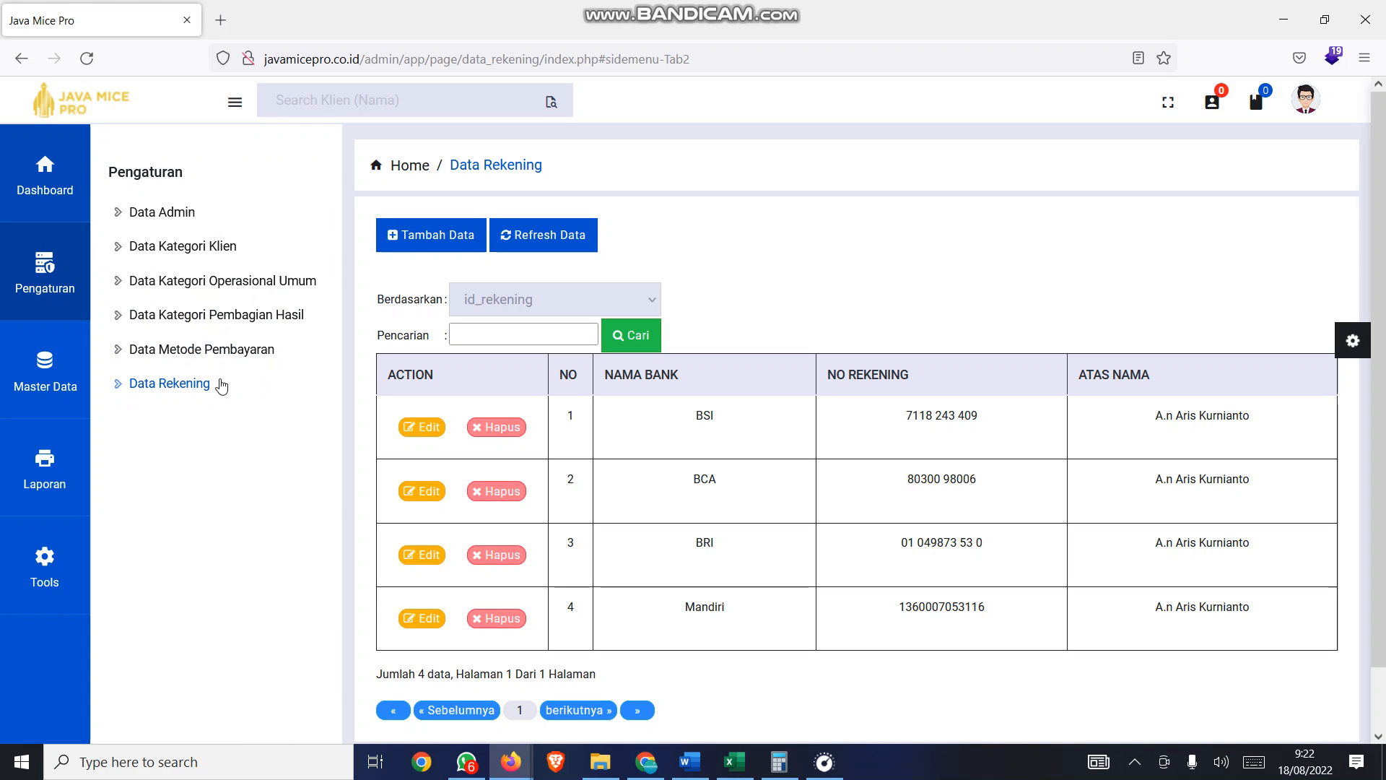
click(62, 177)
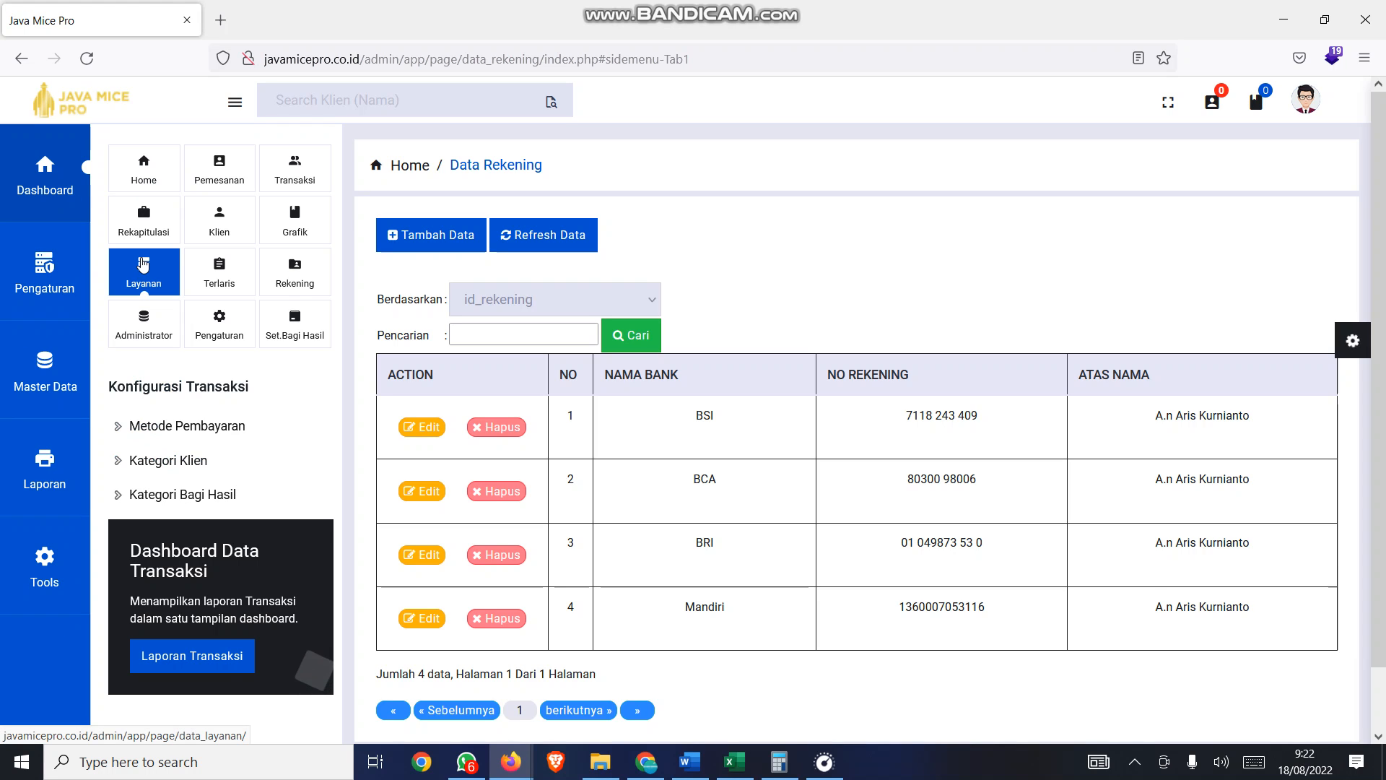
click(220, 186)
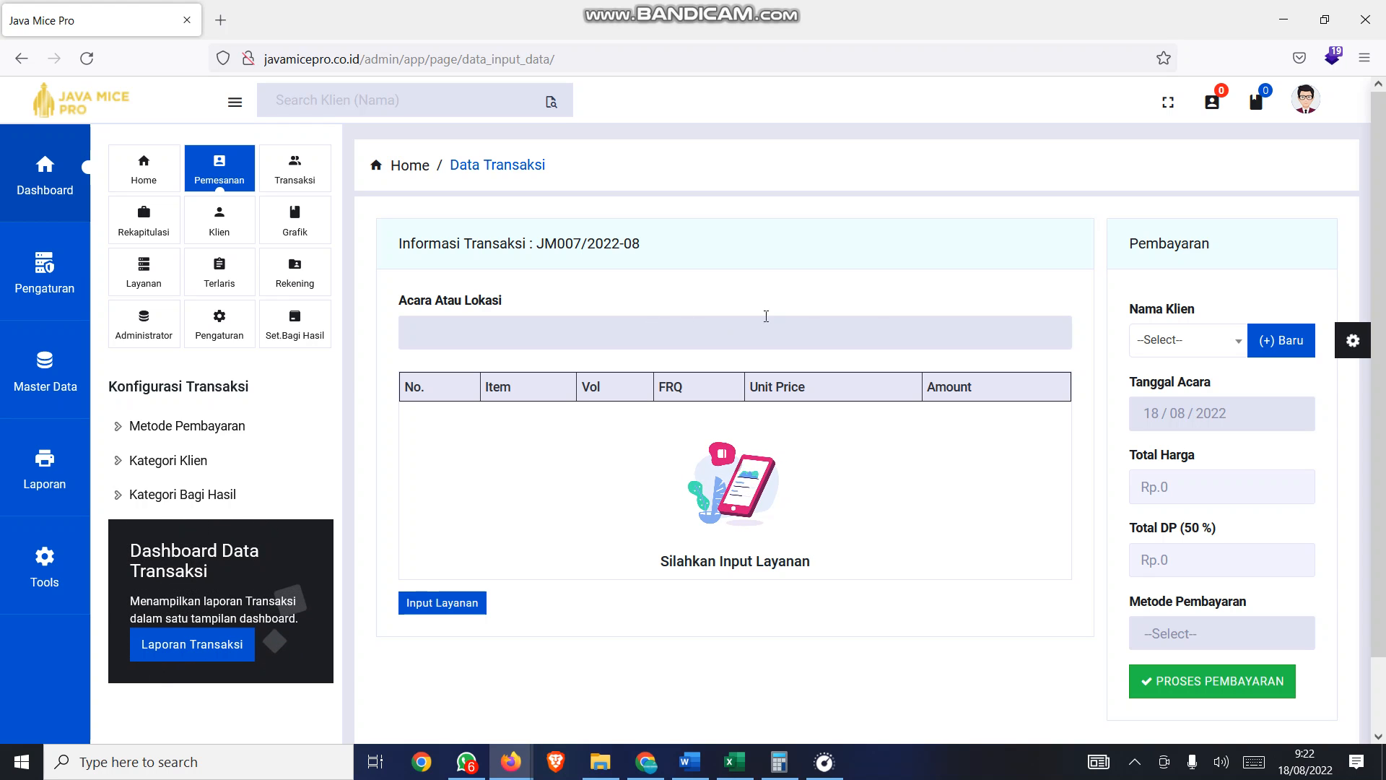
click(1213, 340)
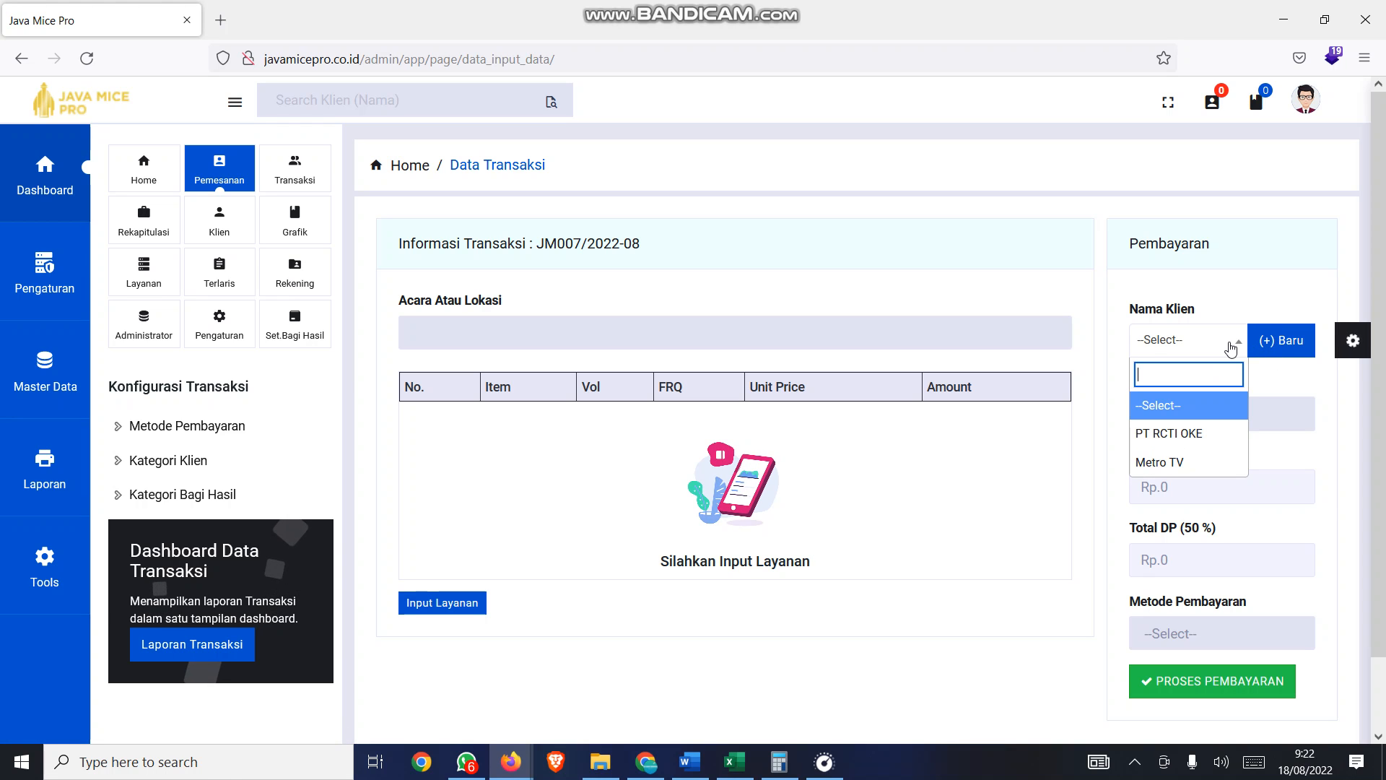
click(1202, 433)
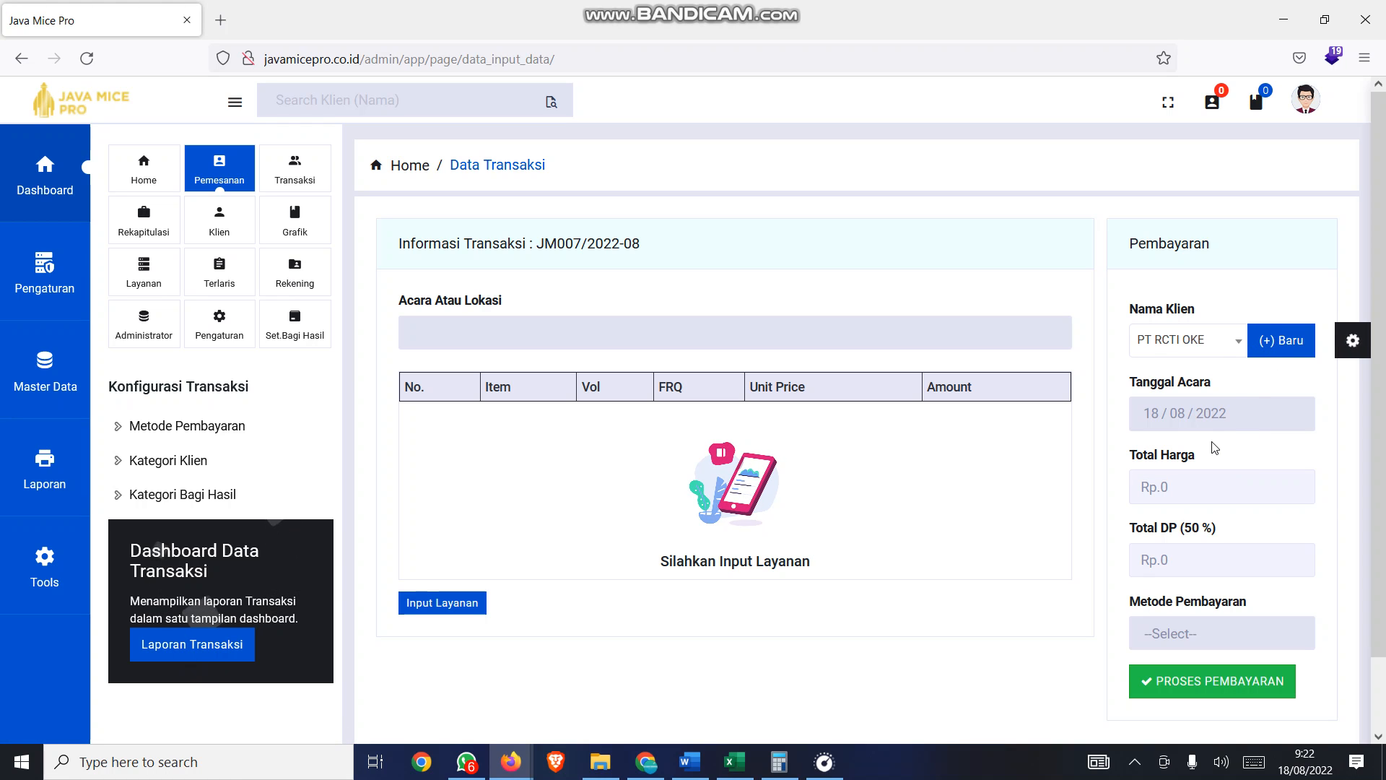
- Start a new client record from the order form with the name PT Garuda and the category Perusahaan
click(1281, 354)
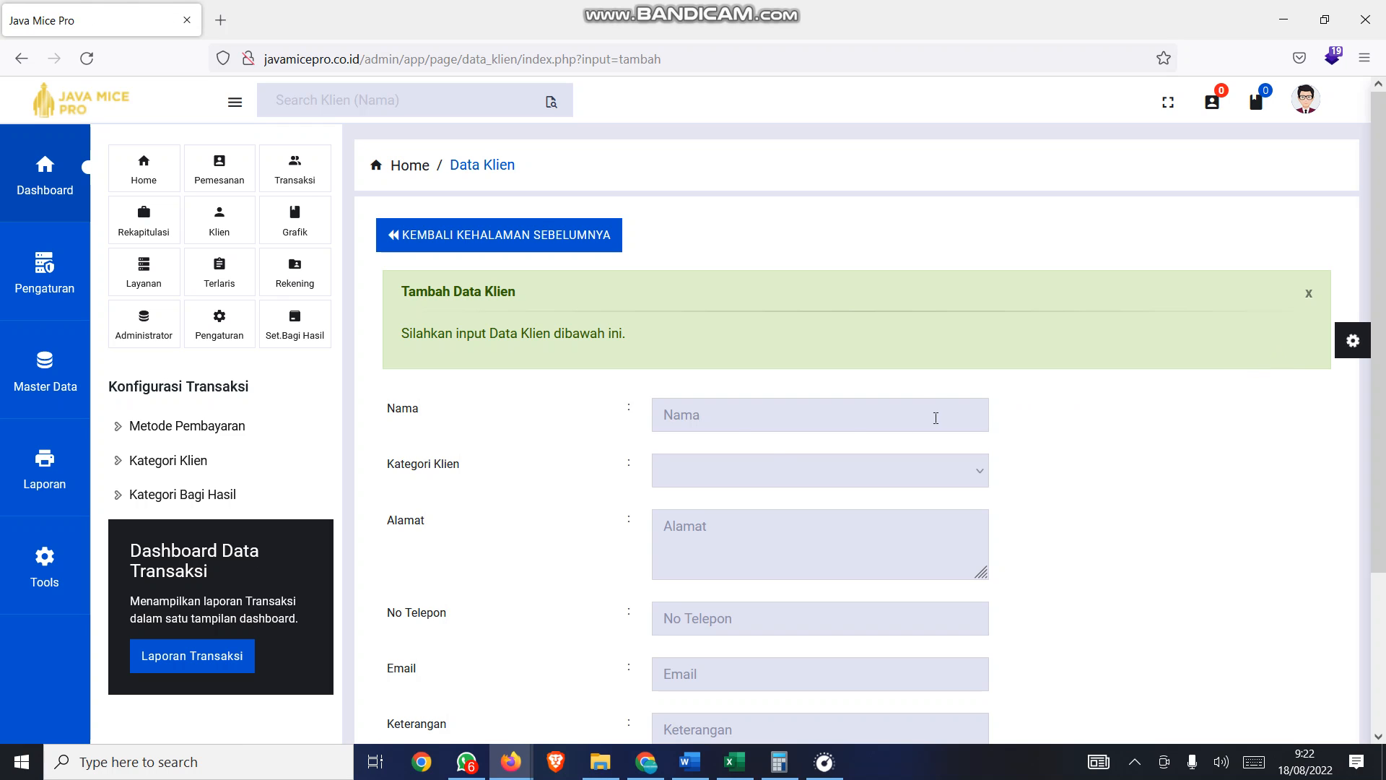
click(748, 420)
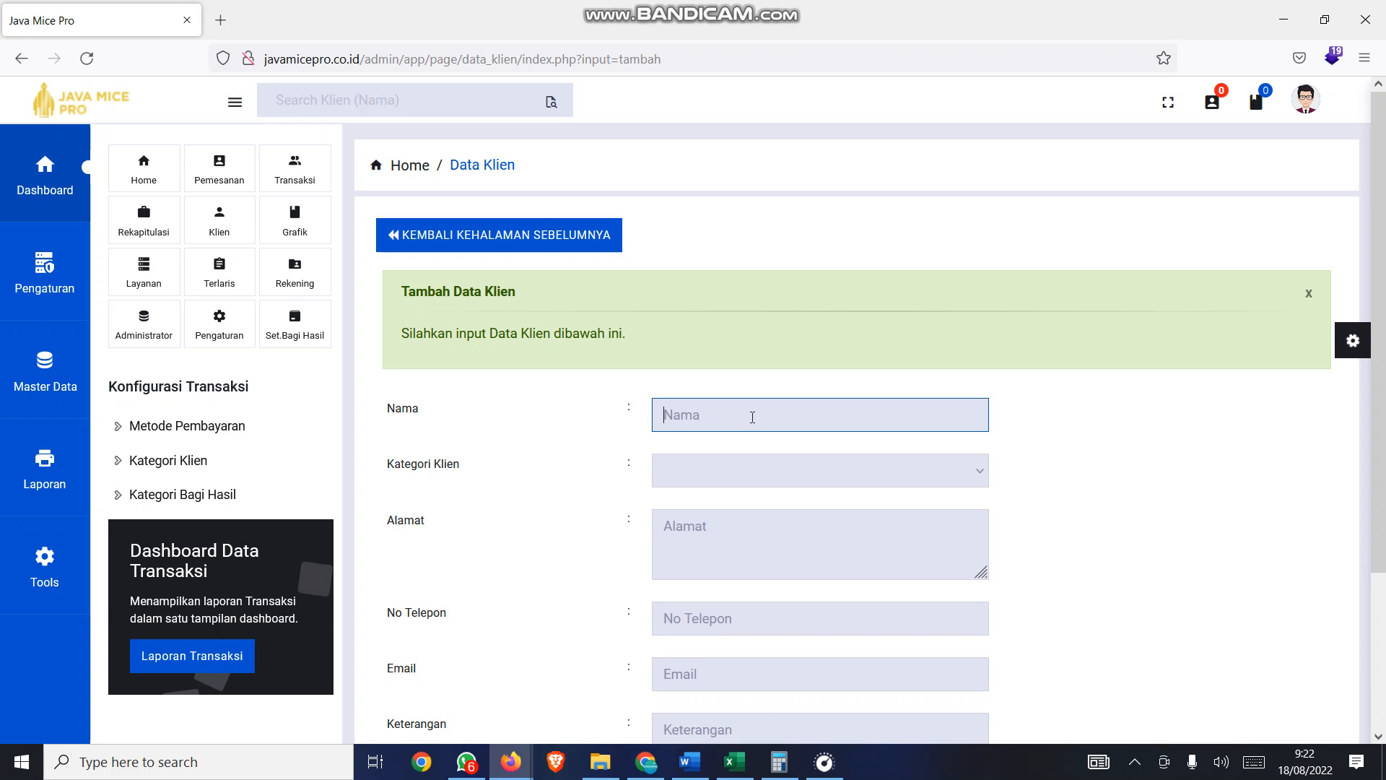
text(PT Ga)
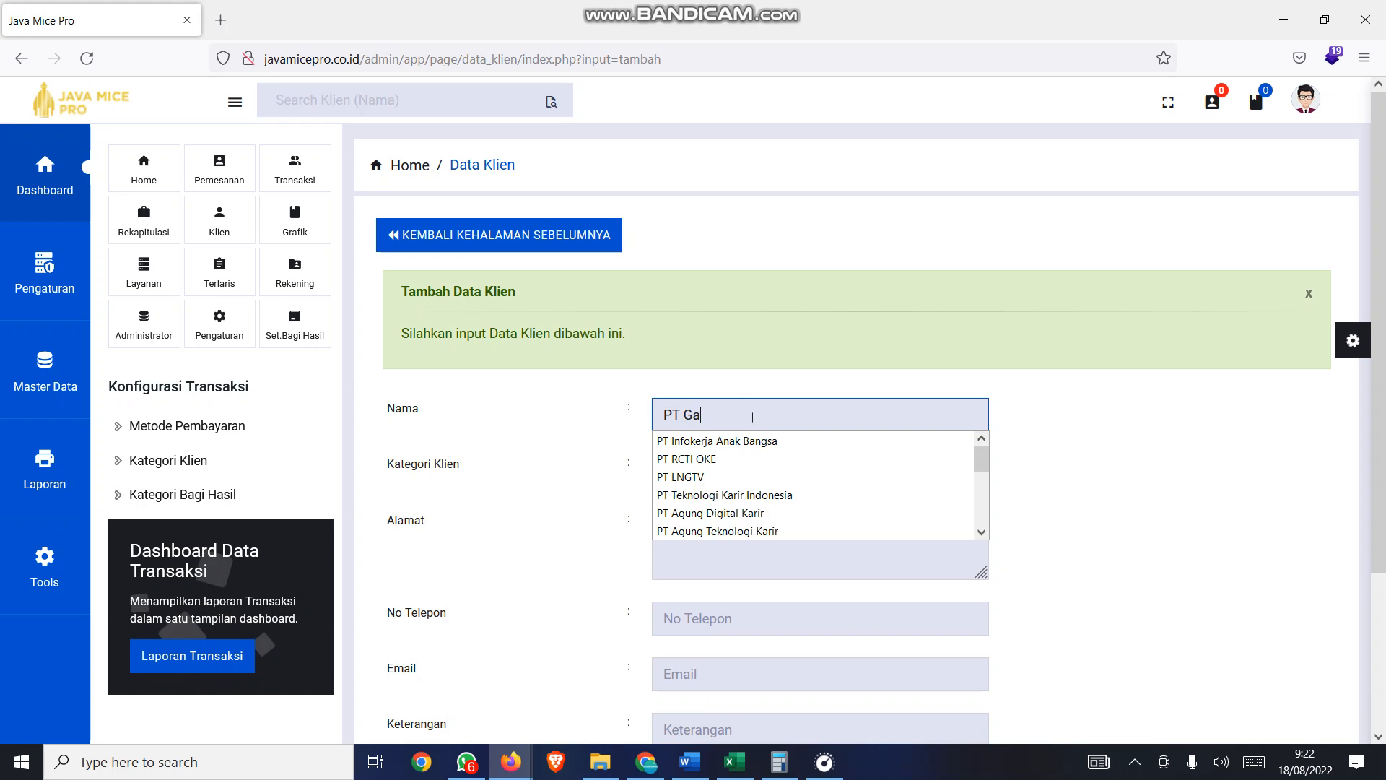
text(ruda)
right_click(752, 422)
click(695, 476)
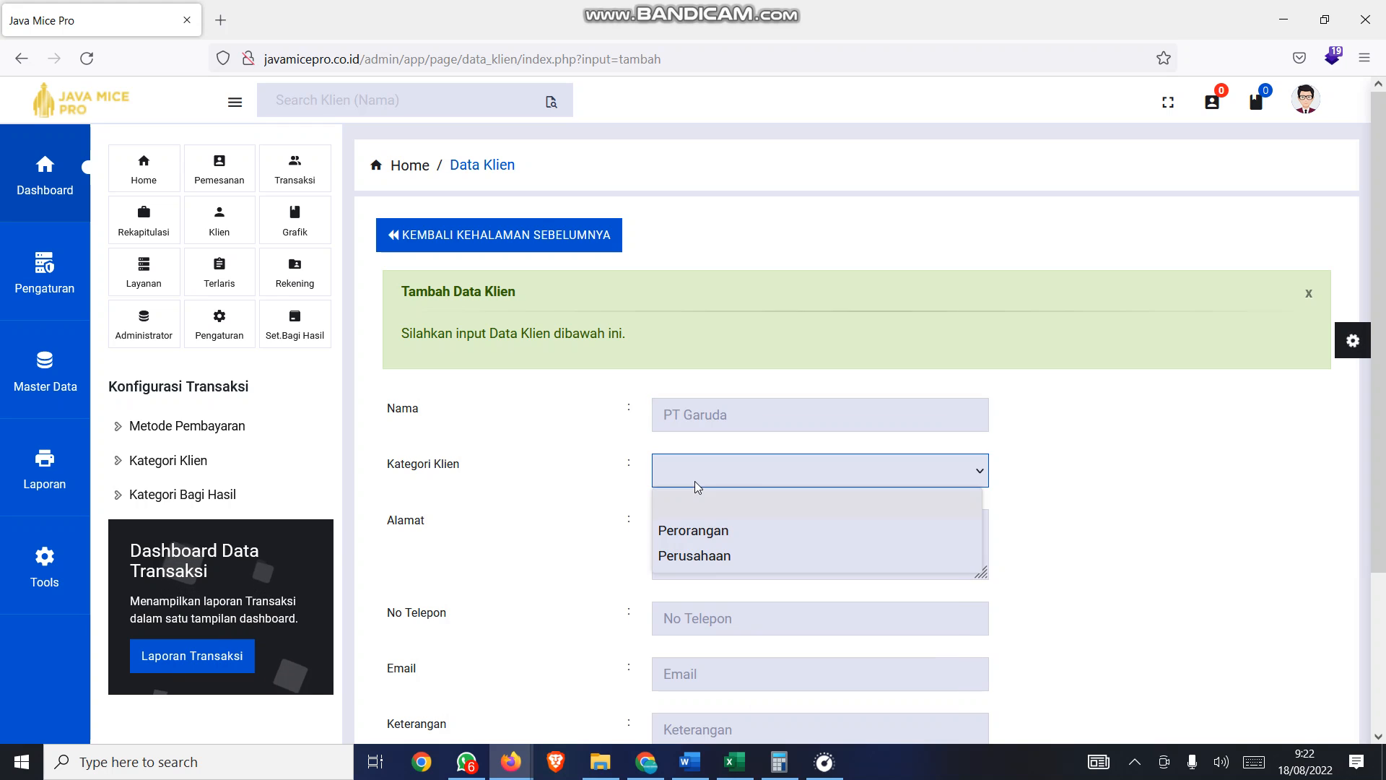
click(707, 562)
- Fill in the new client's address and phone number
click(719, 534)
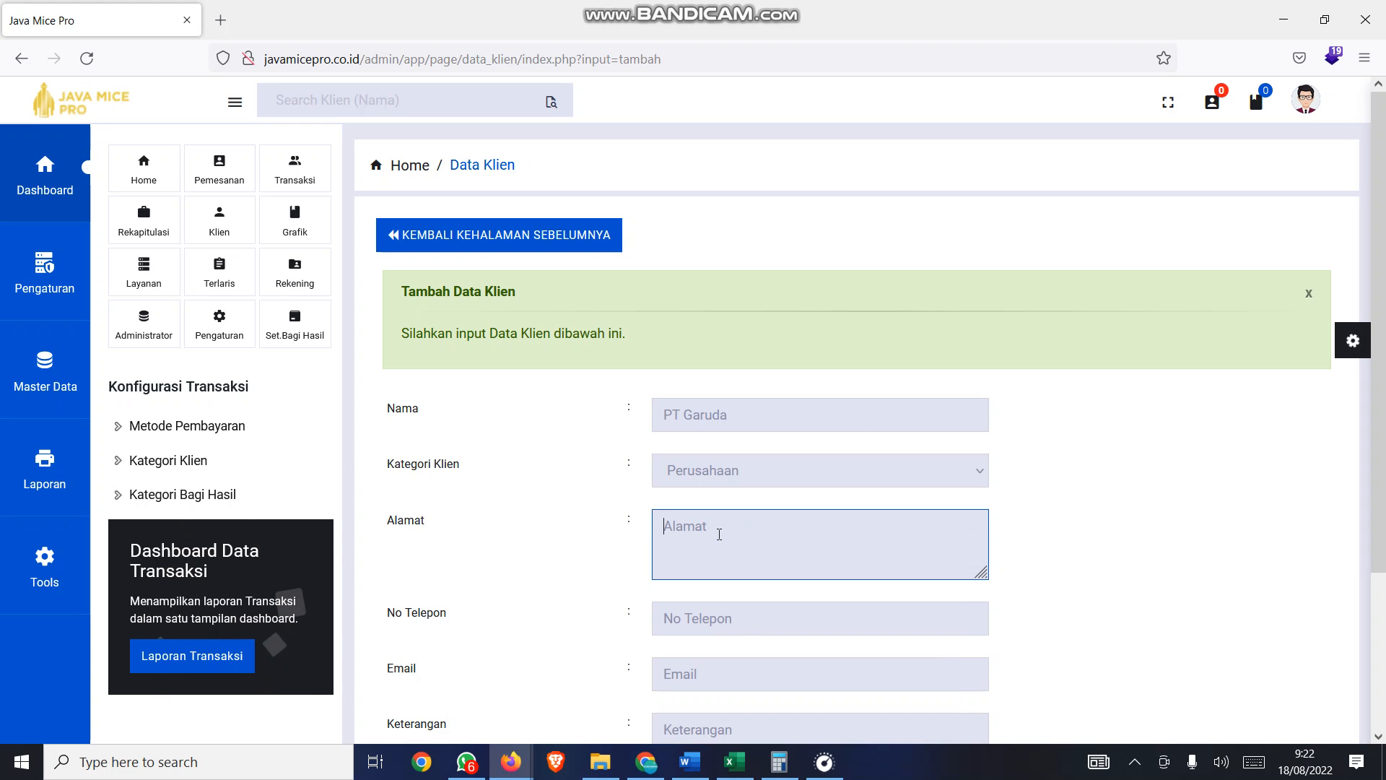
text(Bali)
click(774, 615)
text(081222)
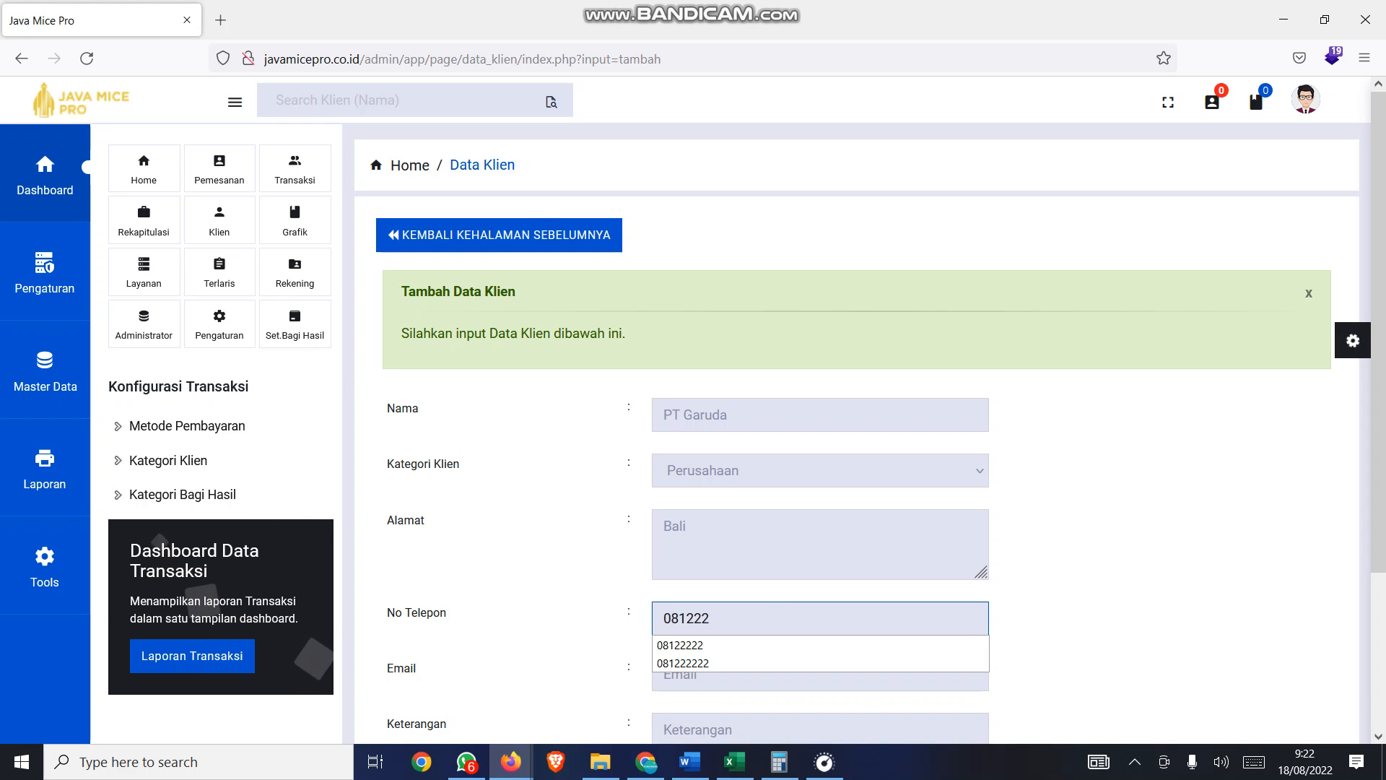
click(1061, 560)
- Fill in the client's e-mail and the description Test, and save the new client record
scroll(743, 467, down, 3)
click(732, 490)
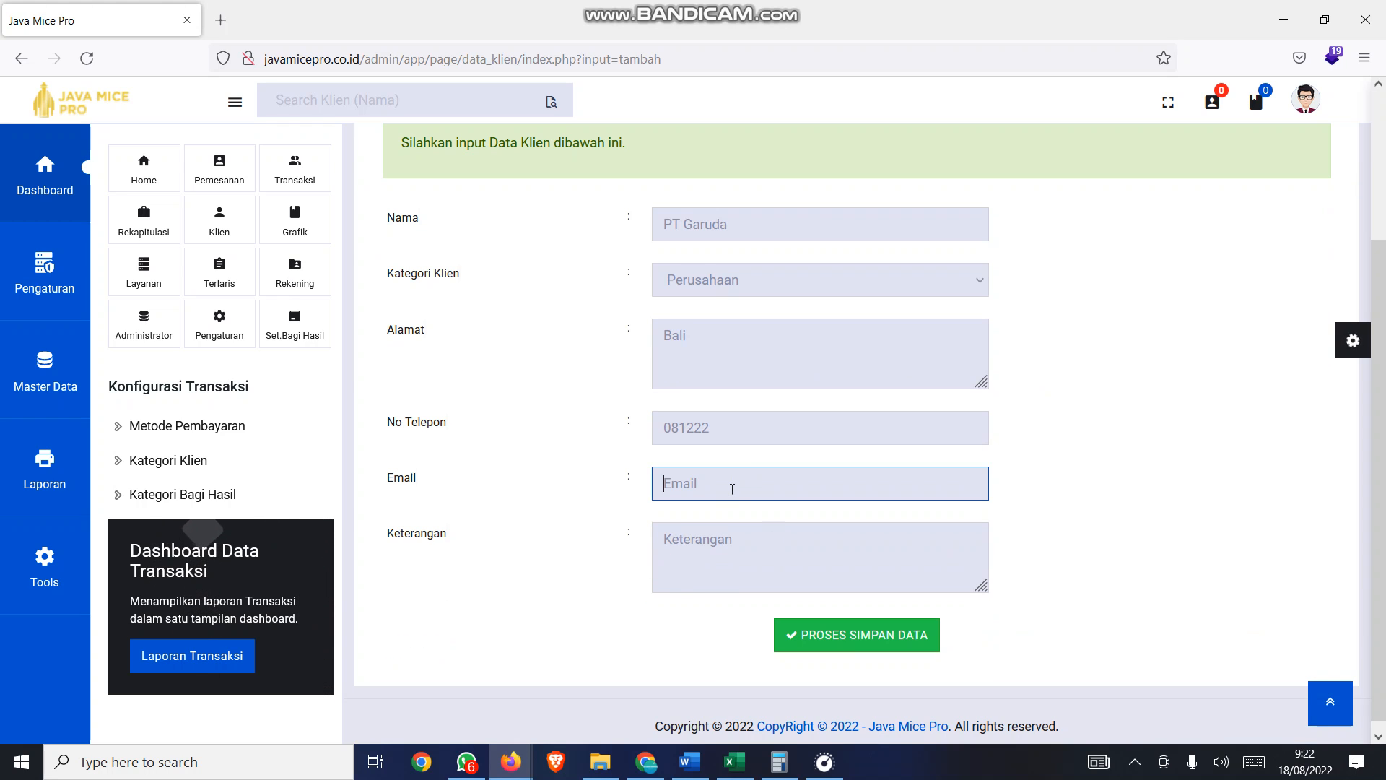
click(732, 489)
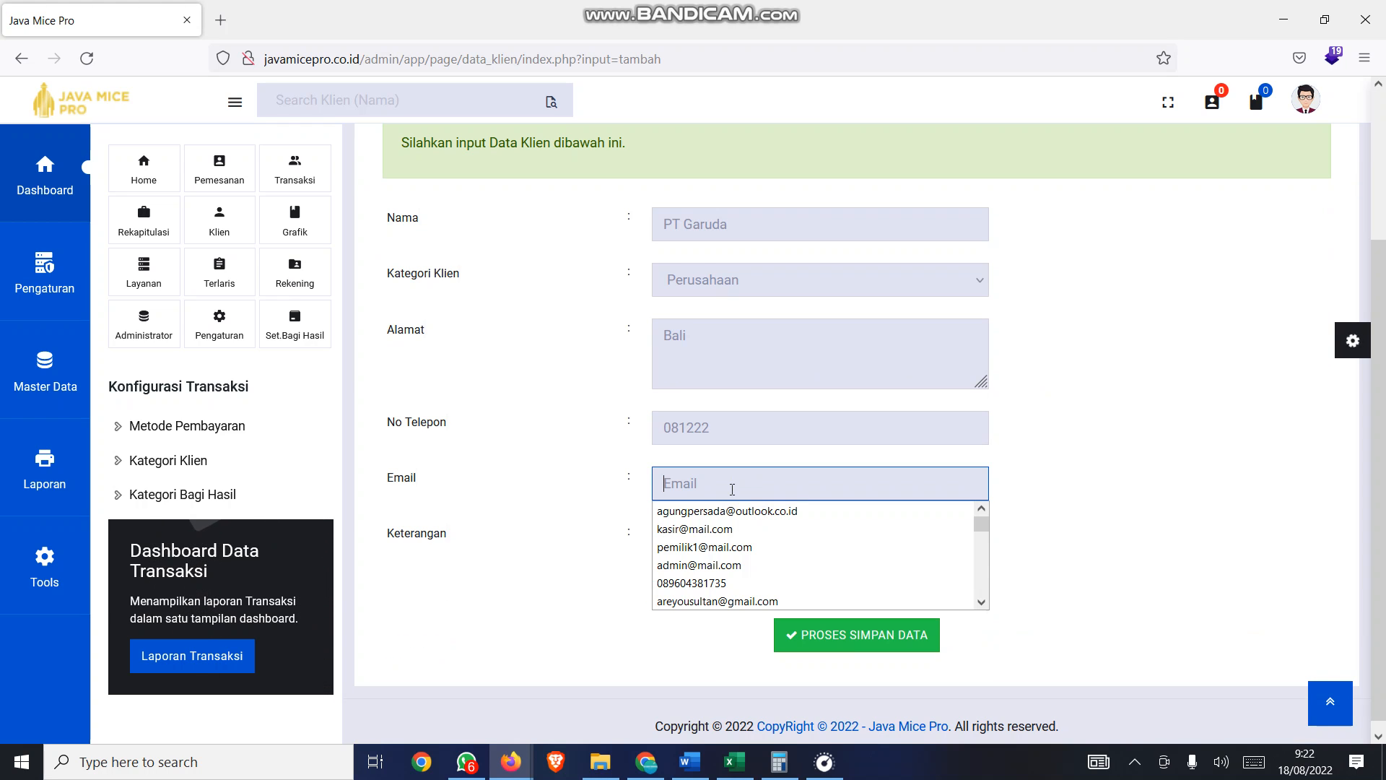
click(725, 566)
click(726, 539)
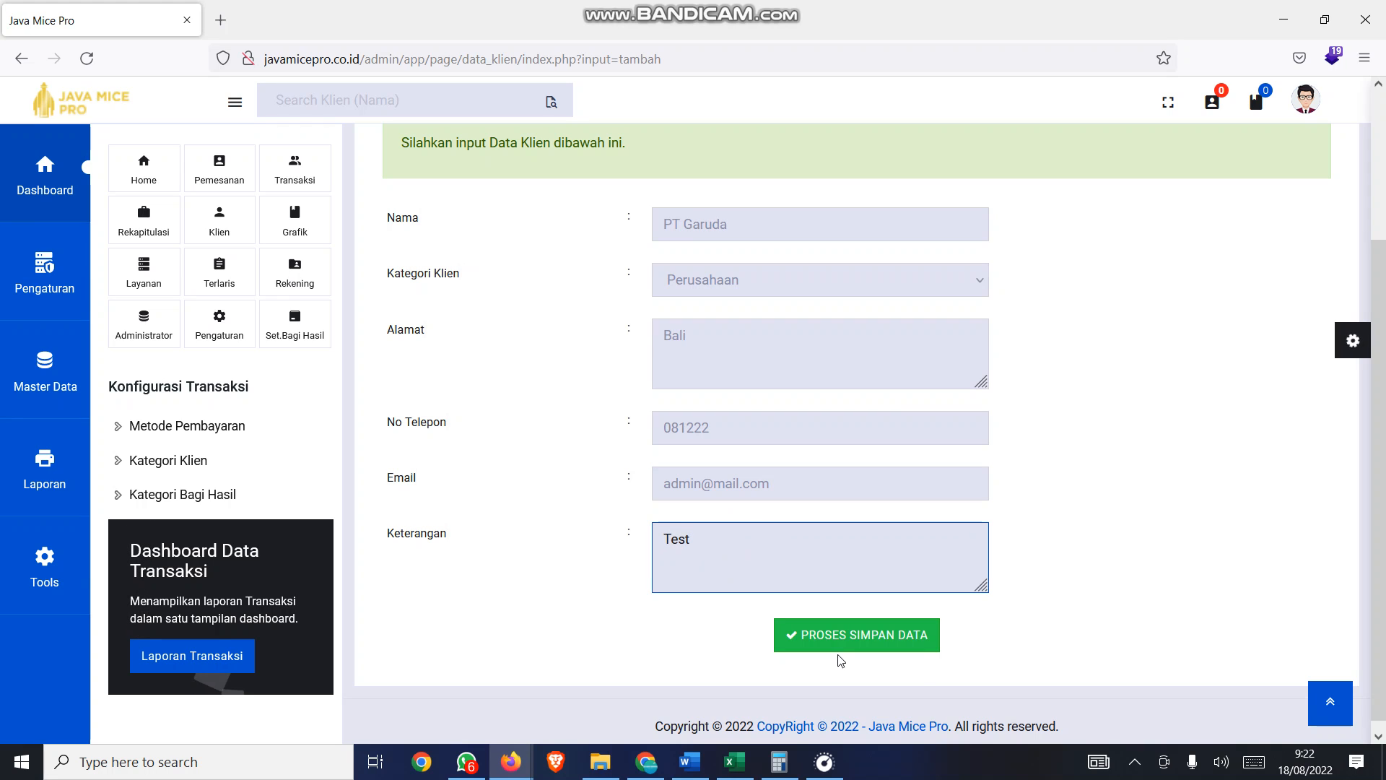
click(906, 644)
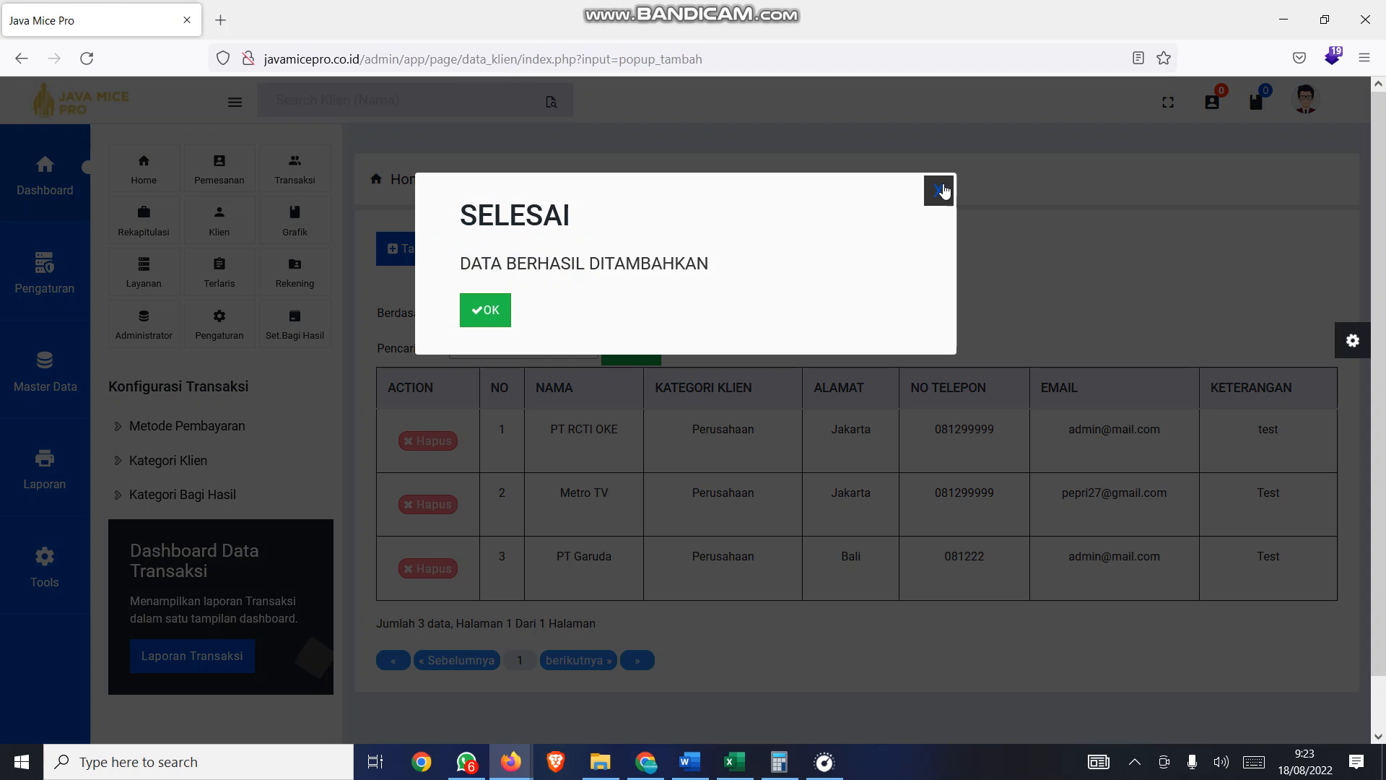
click(947, 190)
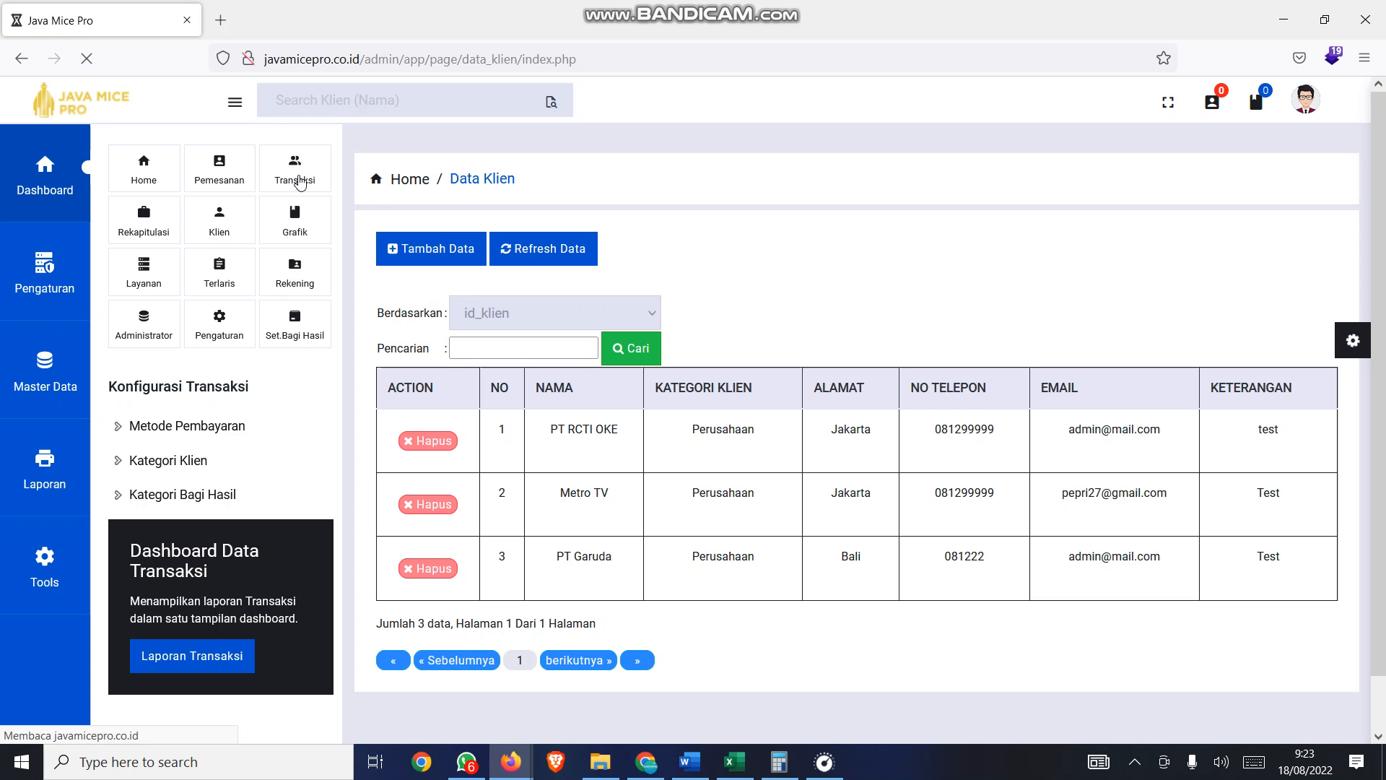
- Start an order in the Pemesanan form for client PT Garuda with the event location Gedung PT Garuda Bali
click(299, 182)
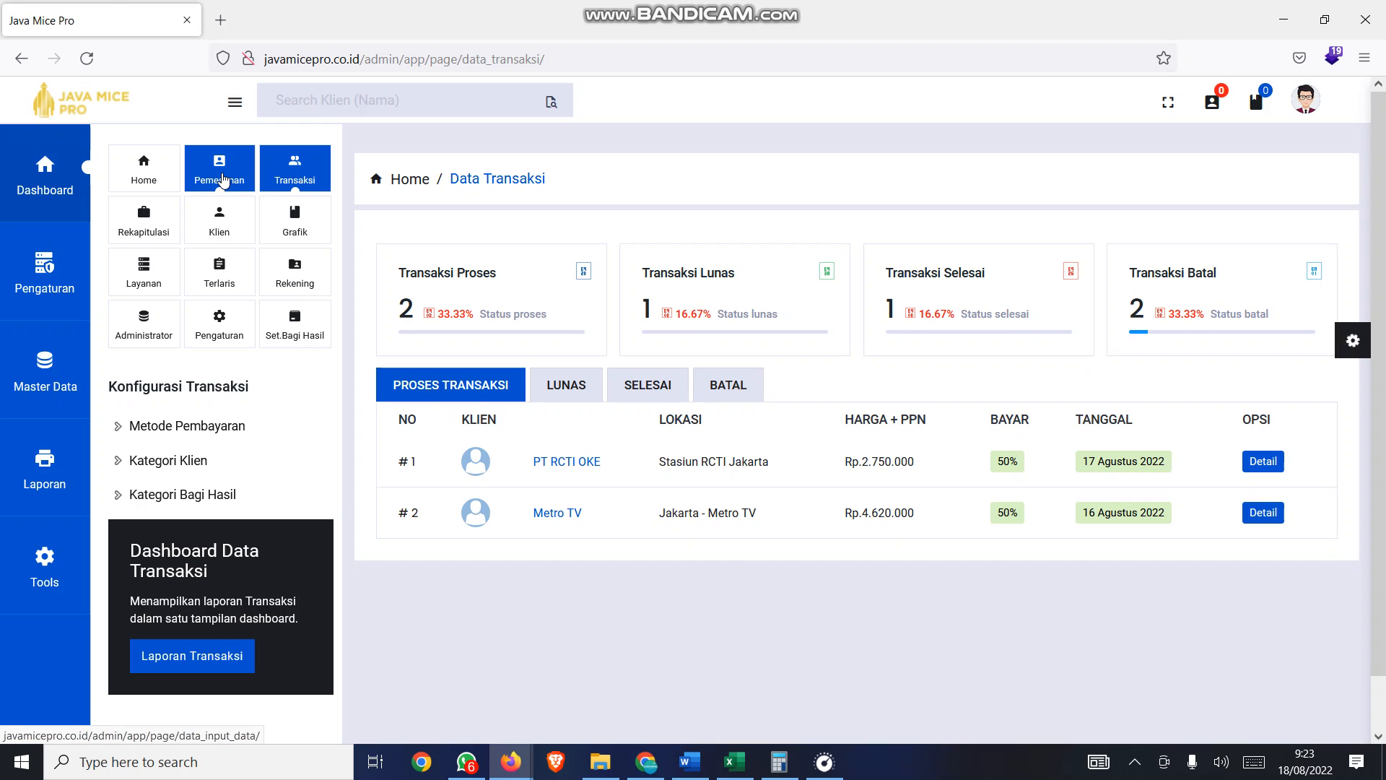
click(223, 180)
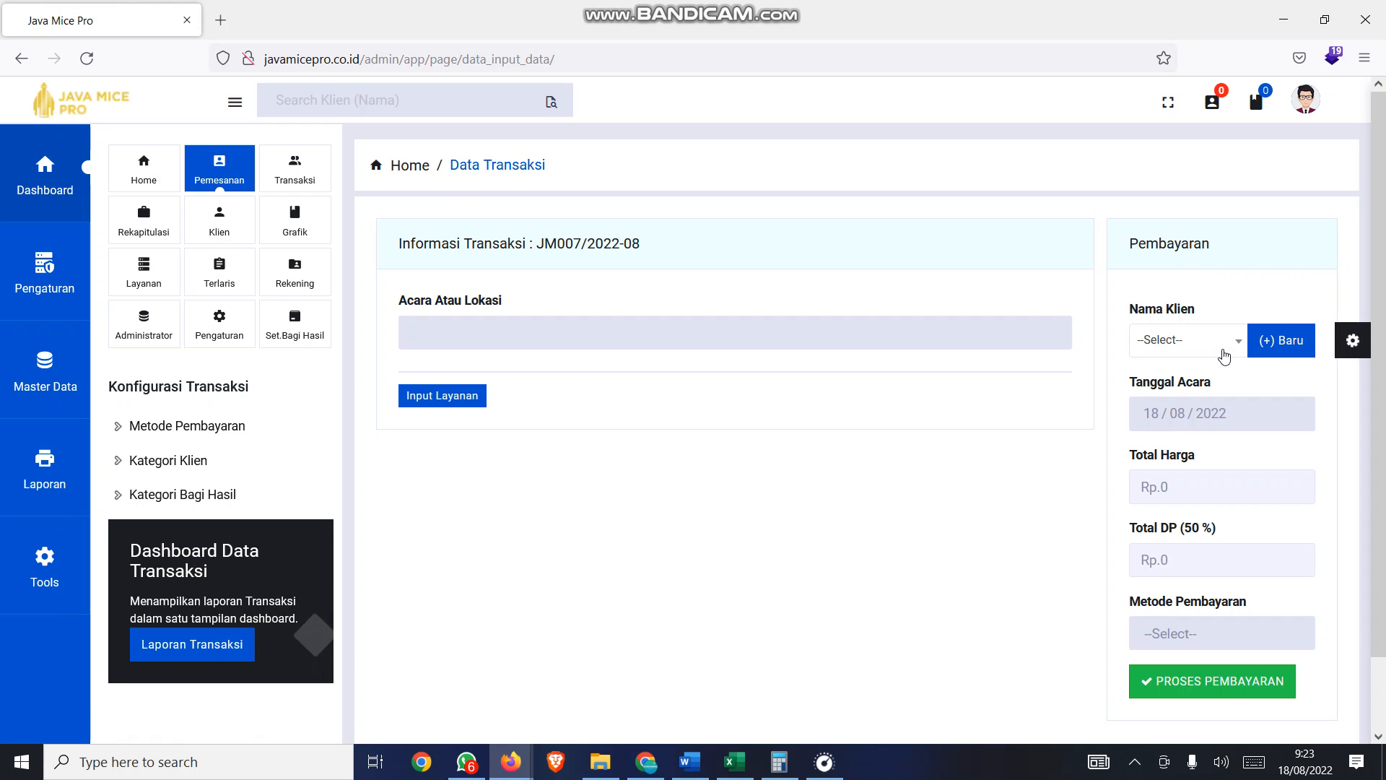
click(1235, 351)
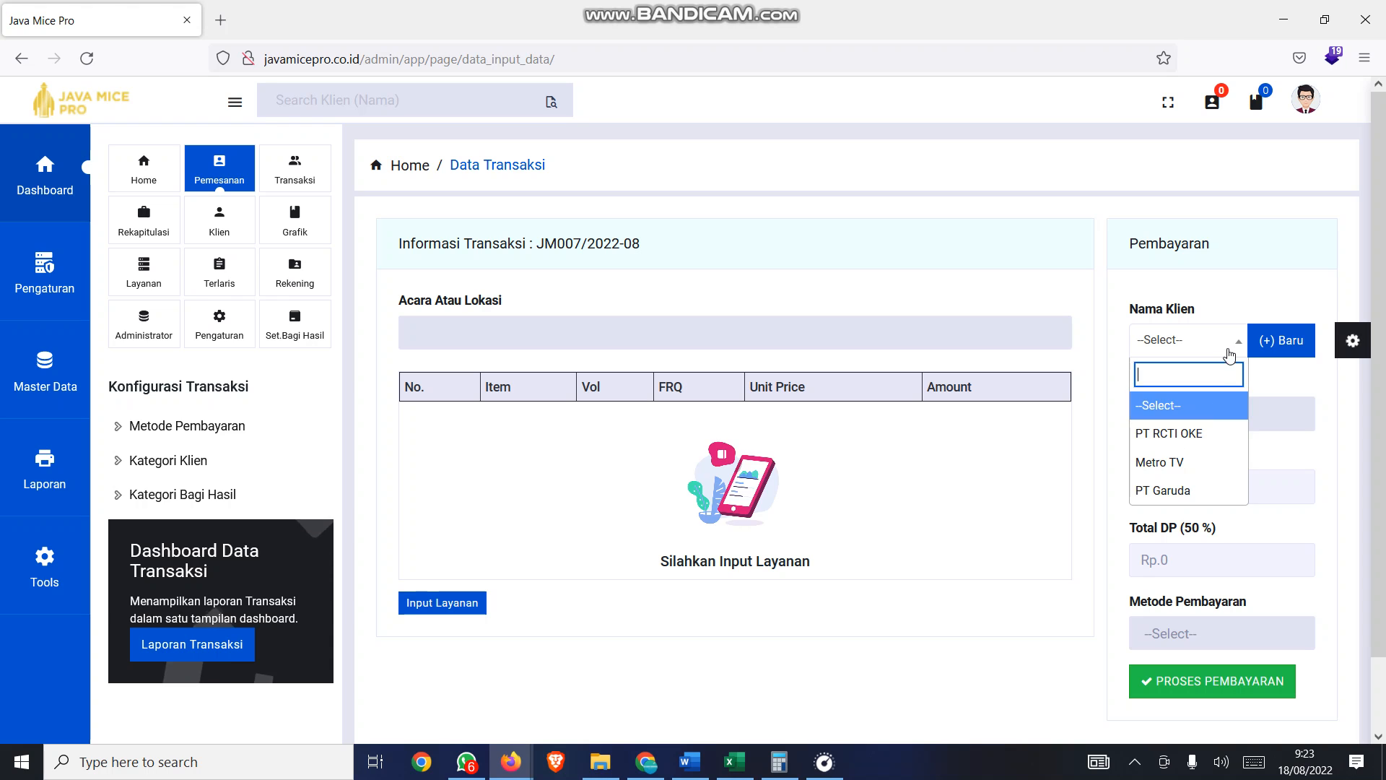
click(1182, 487)
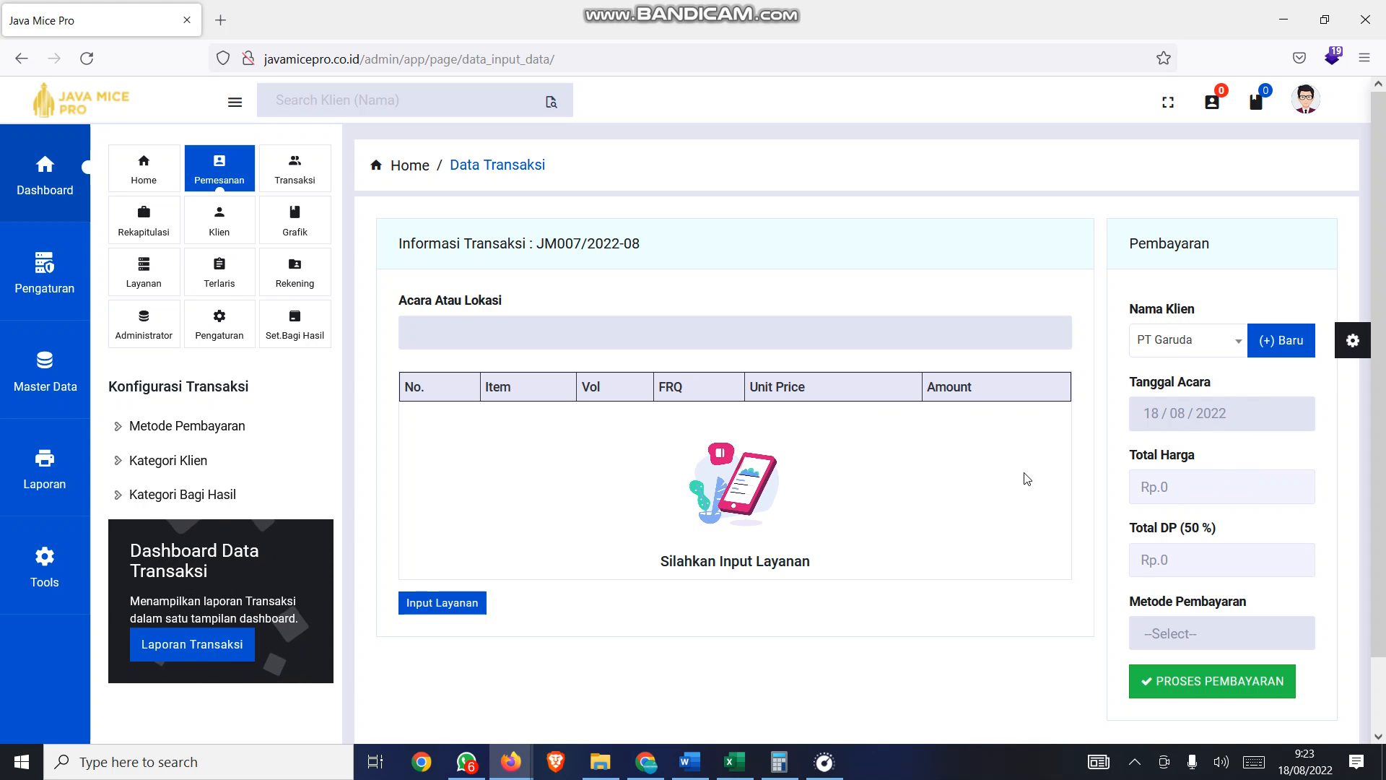
click(487, 330)
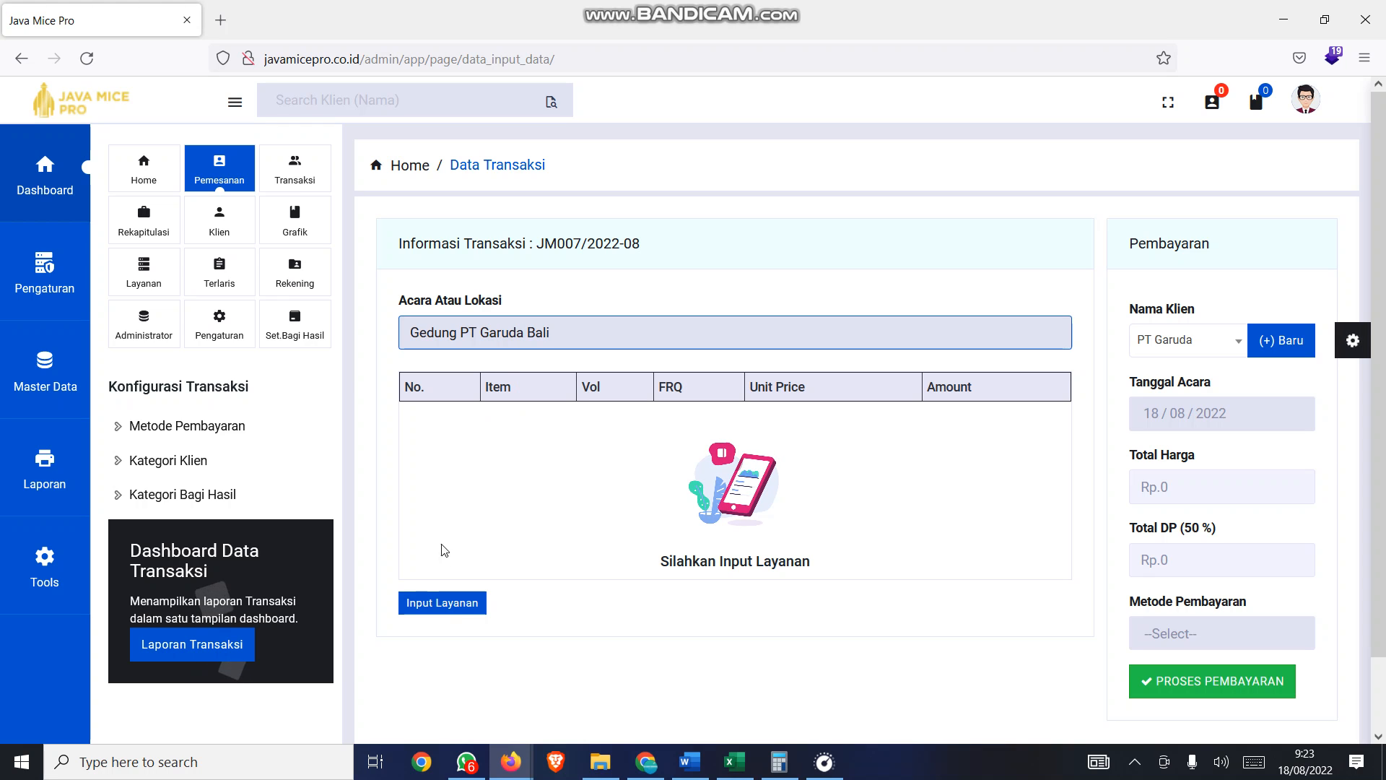
- Start a new service entry on the order and select MULTIMEDIA as the service name
click(444, 605)
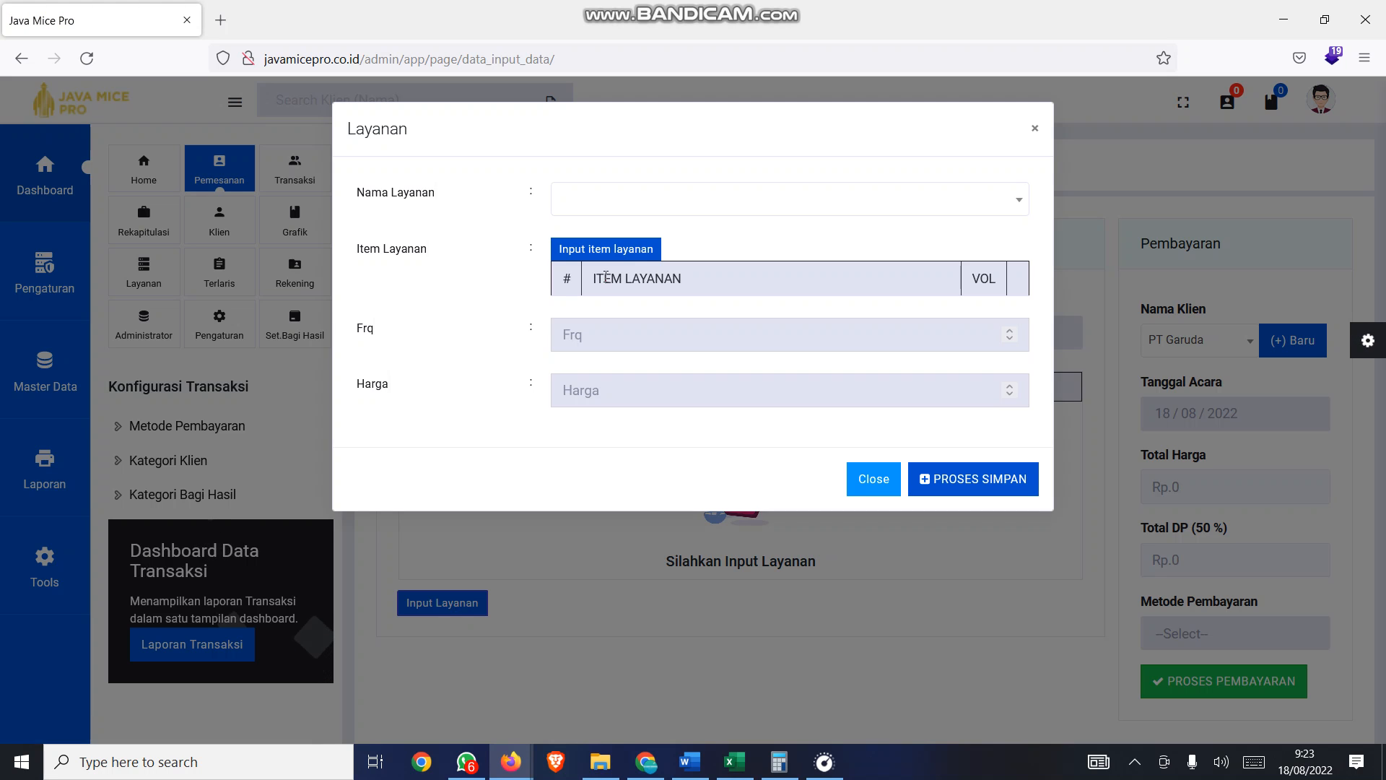
click(625, 203)
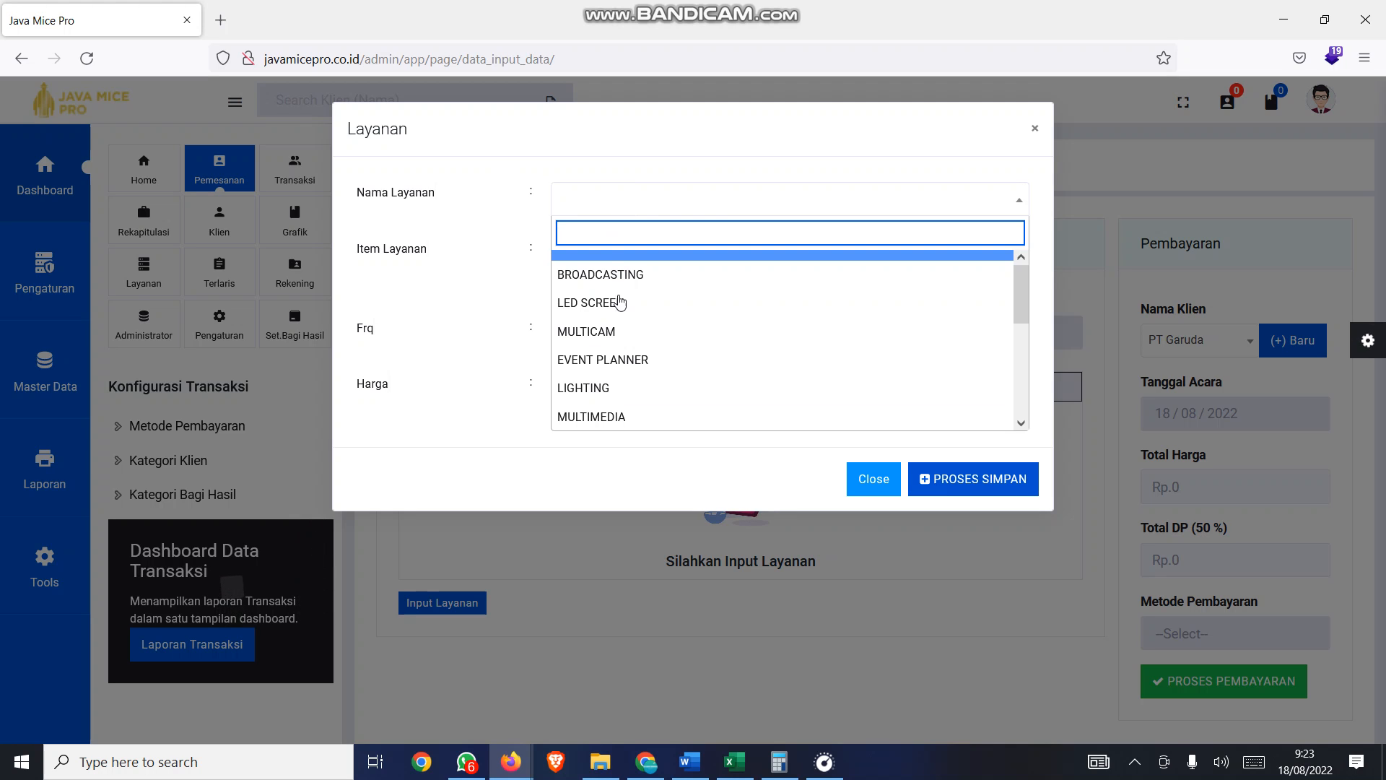
scroll(621, 332, down, 2)
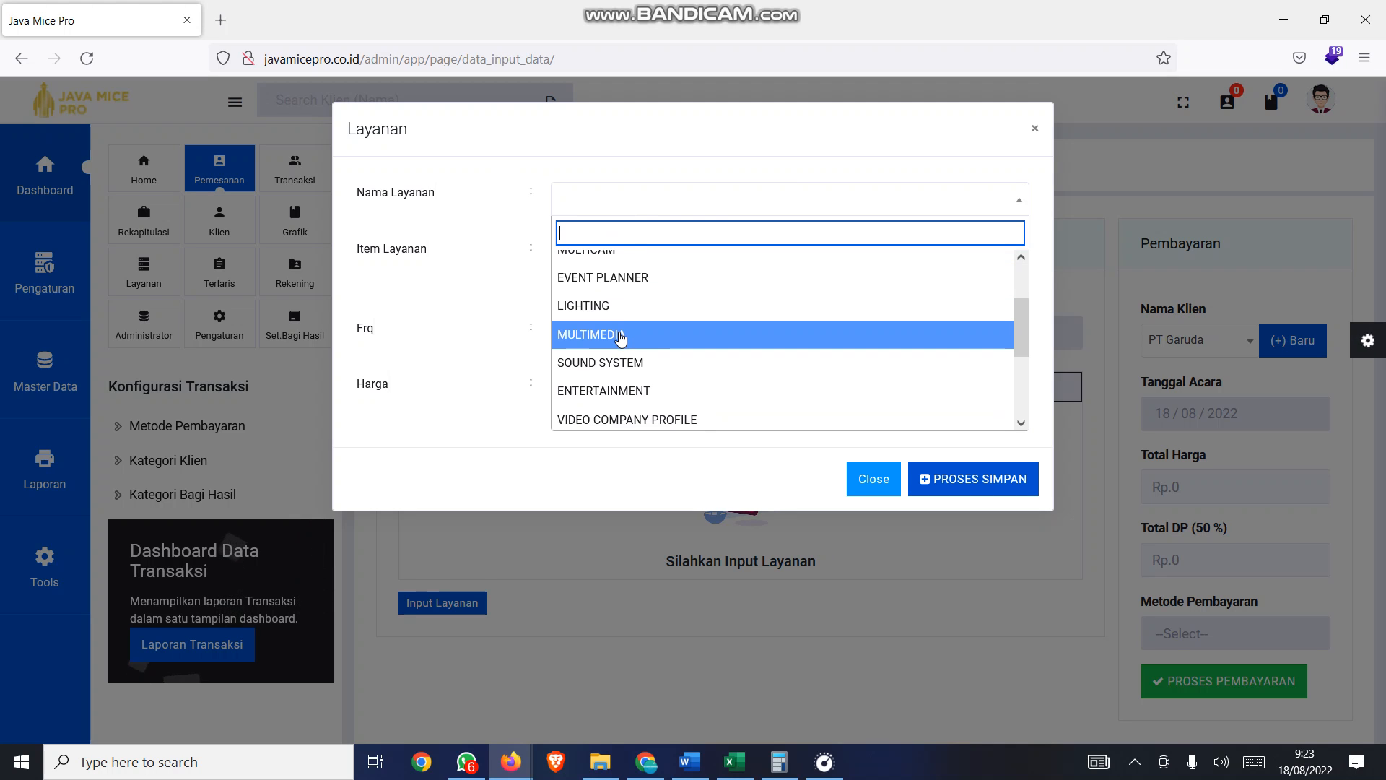
click(620, 336)
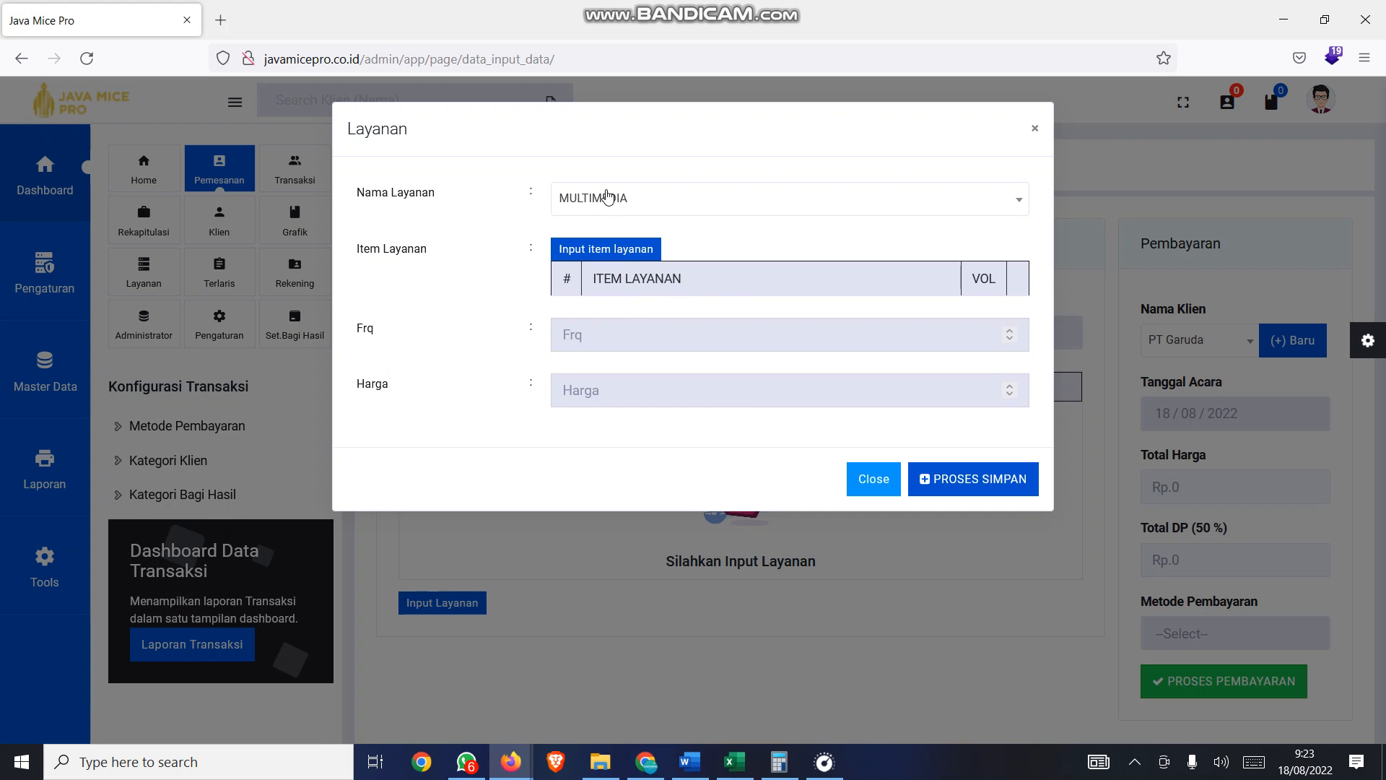
- Add a service item listing "1. Item 1", "2. Item 2" and "3. Item 3" with a vol of 2
click(600, 248)
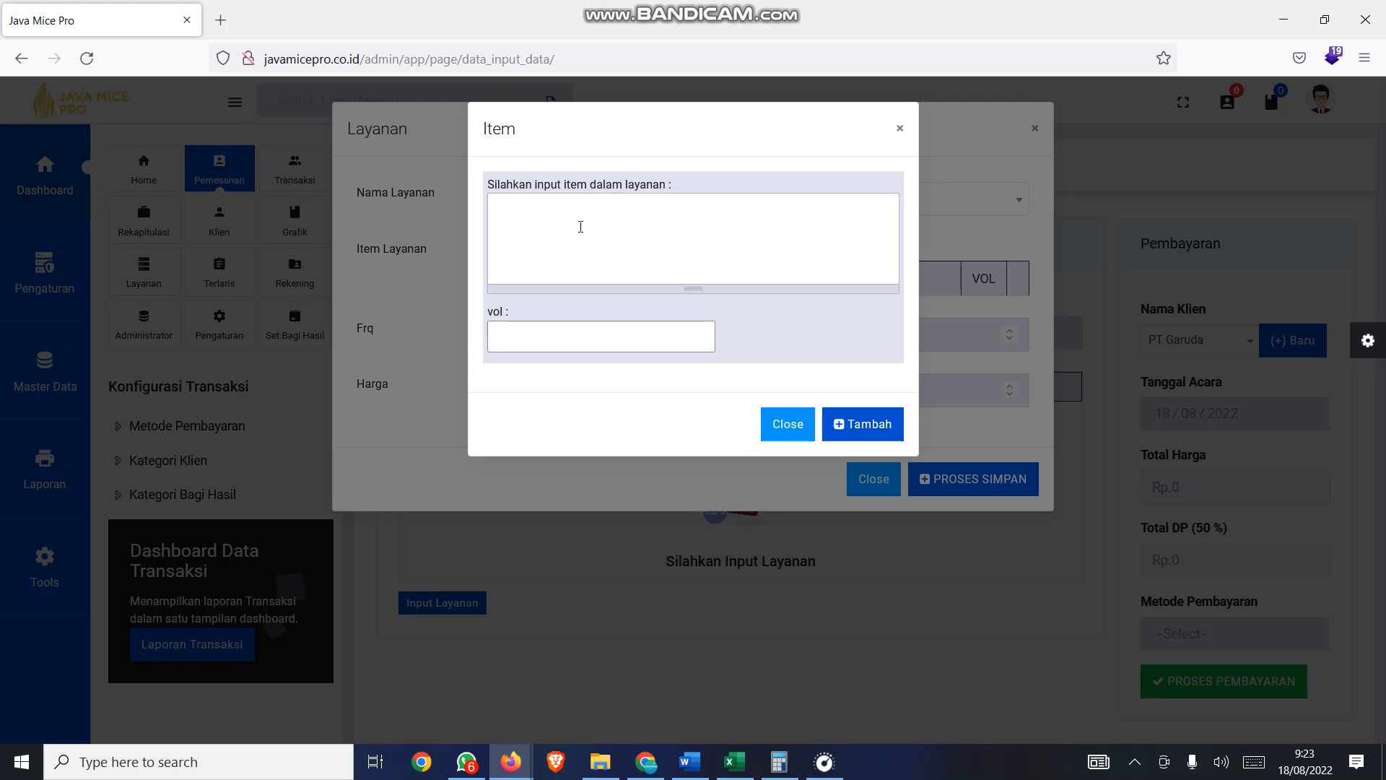
text(1. Item 1)
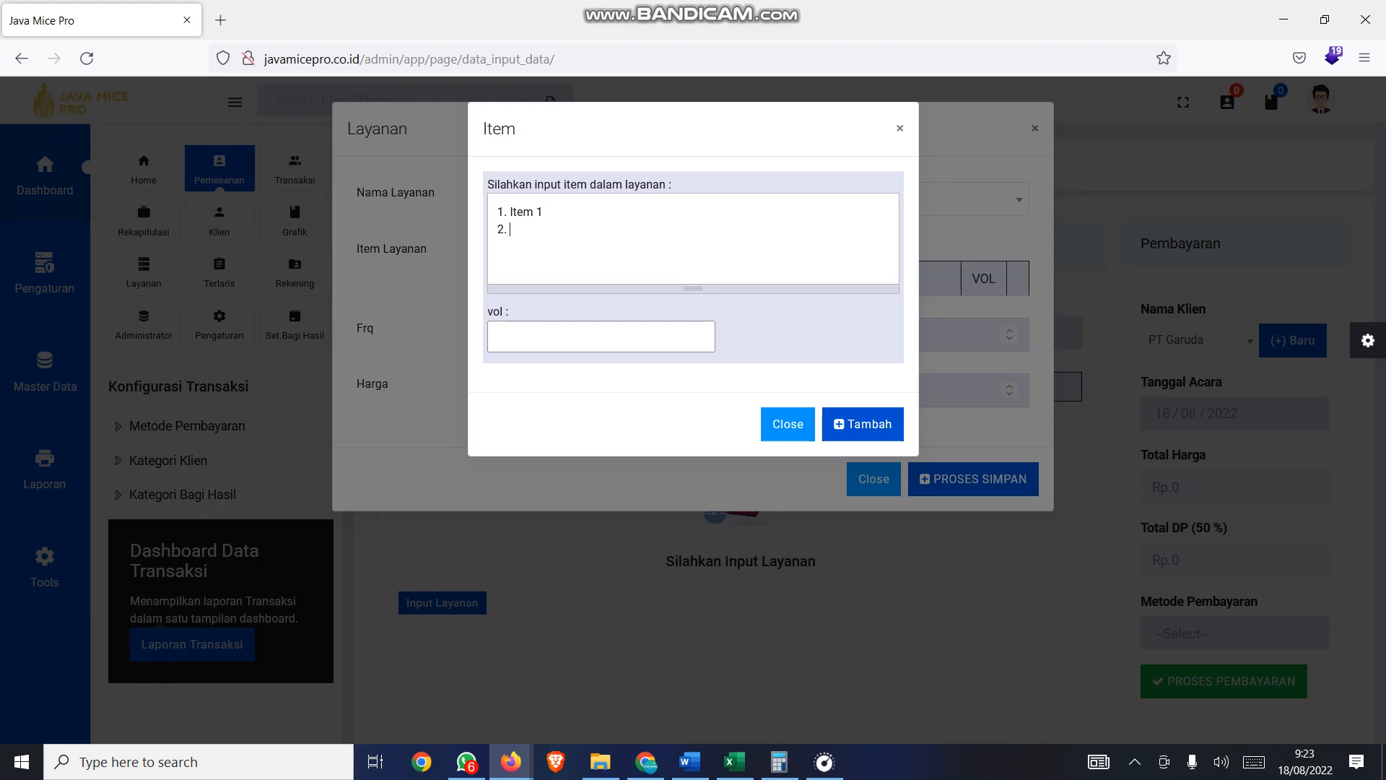
text(em 2)
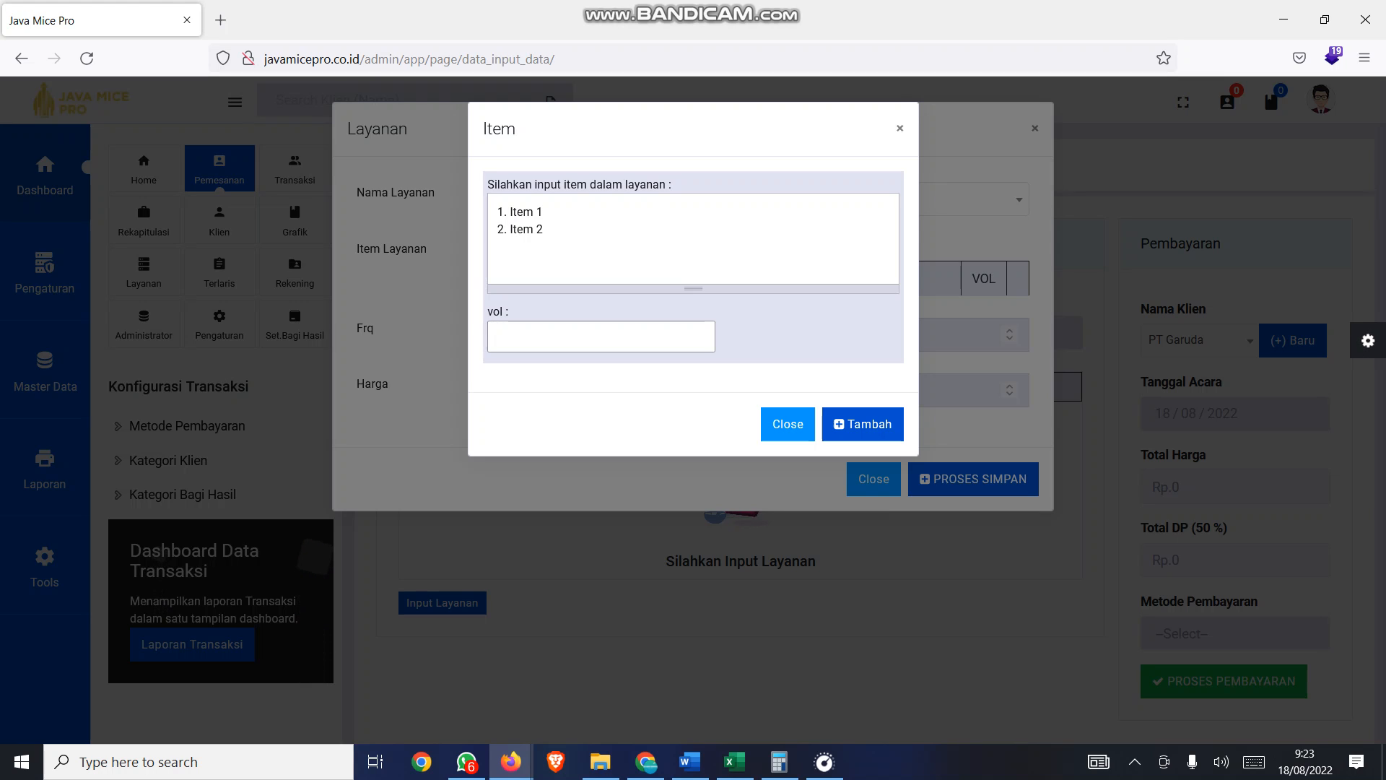
key(Return)
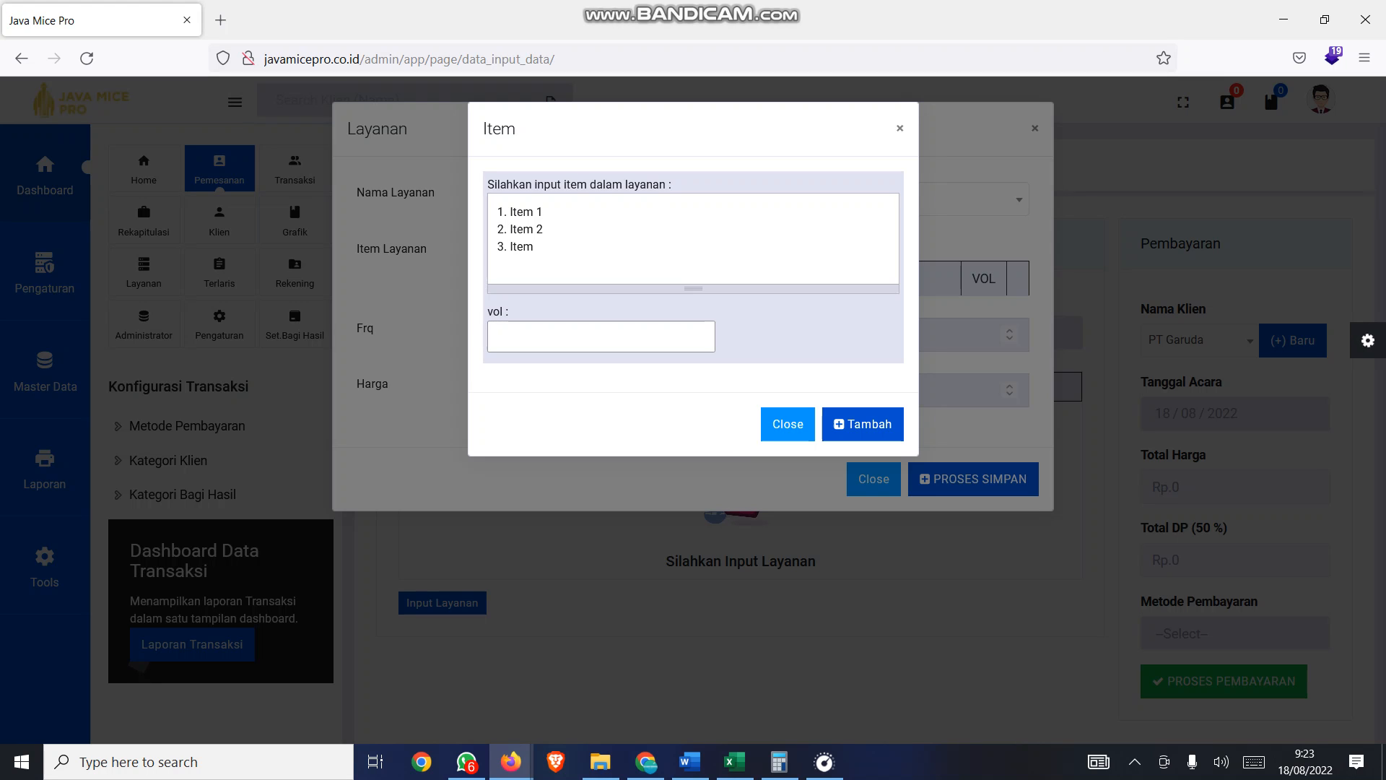
click(574, 335)
text(2)
click(852, 431)
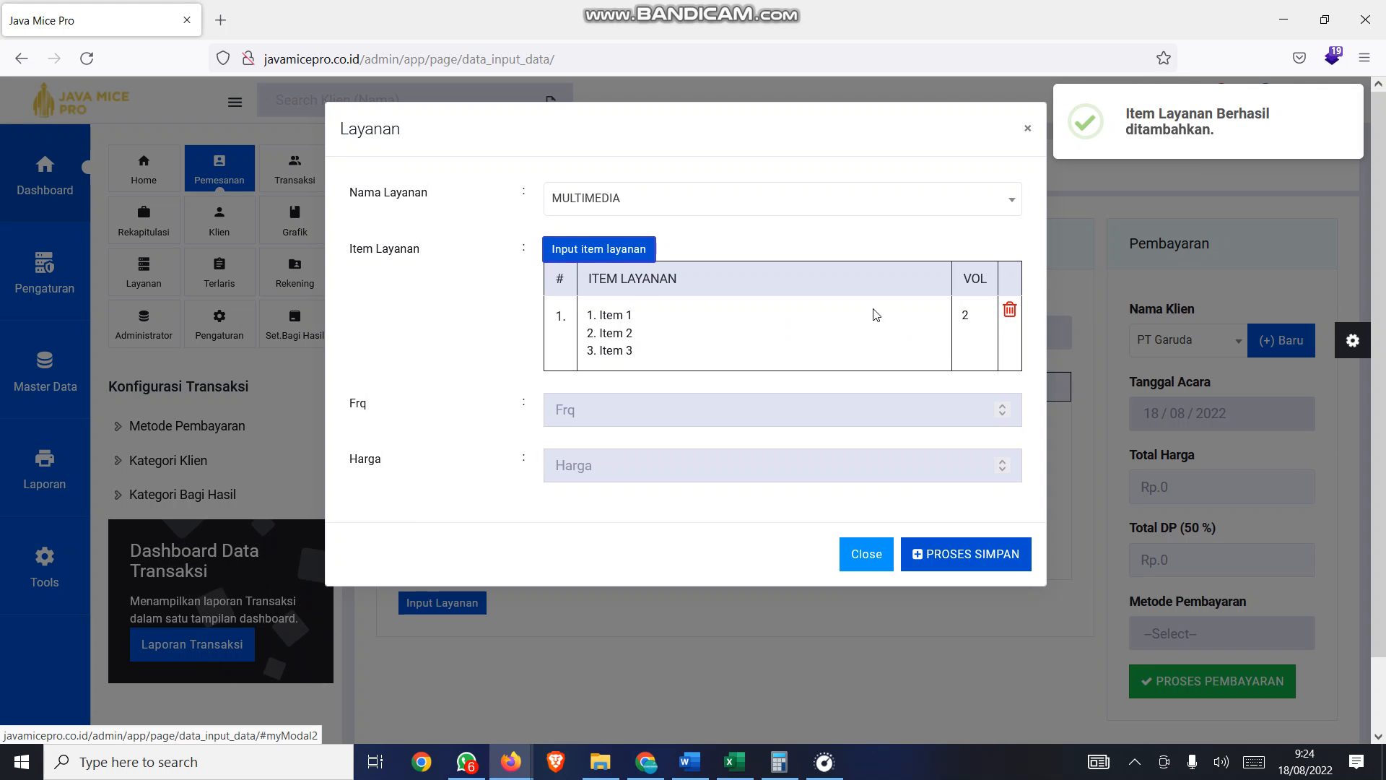
- Set the MULTIMEDIA service's Frq to 2 and Harga to 9700000, and save it to the order
click(669, 405)
click(625, 466)
text(9700000)
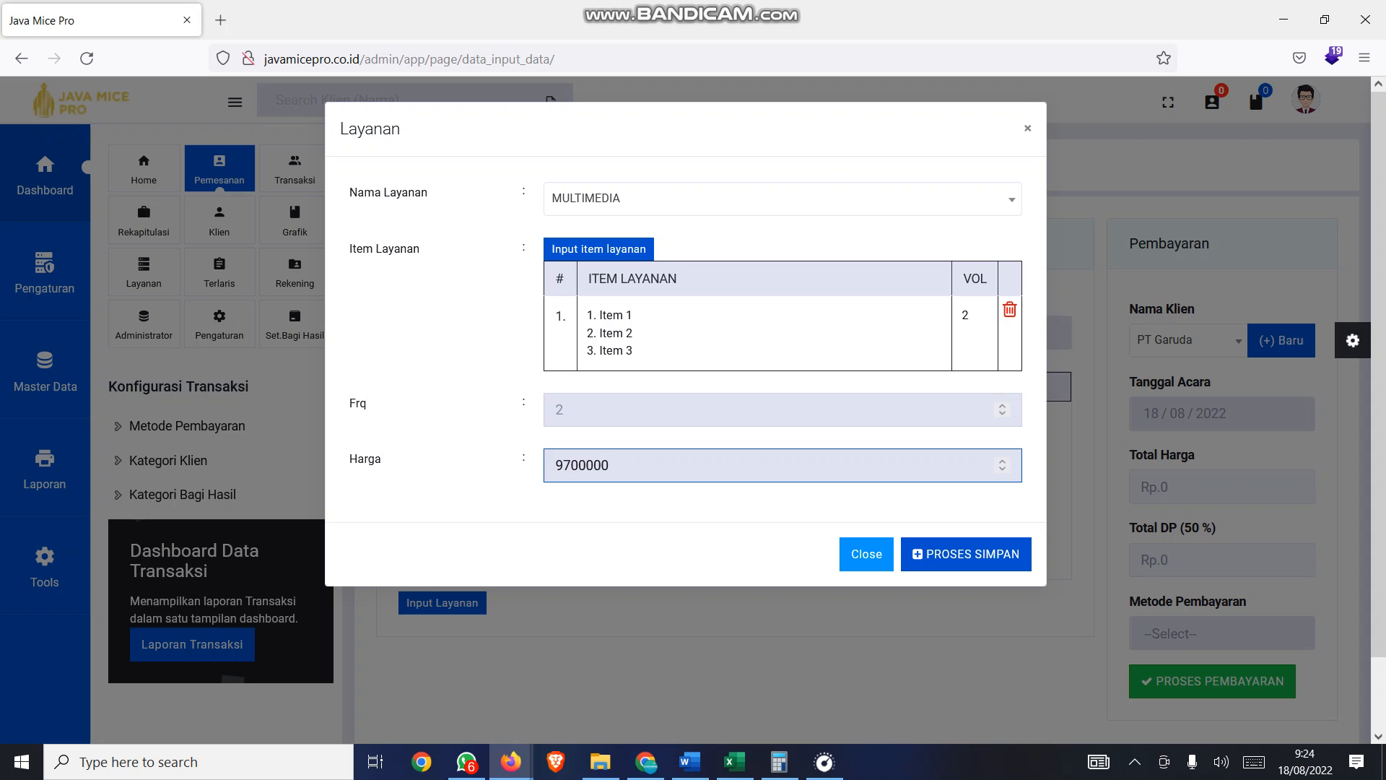
click(966, 553)
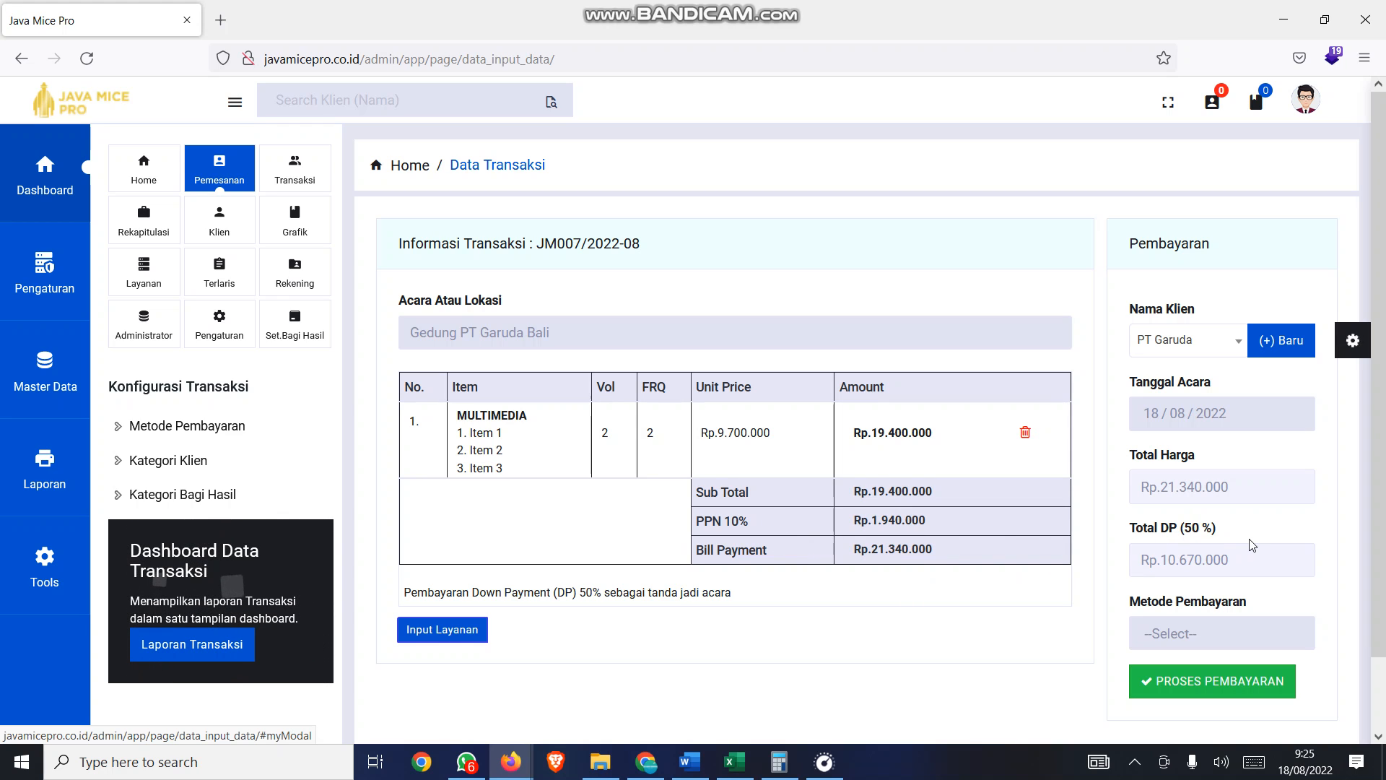
- Choose Transfer as the payment method and process the order's payment
scroll(1247, 538, down, 1)
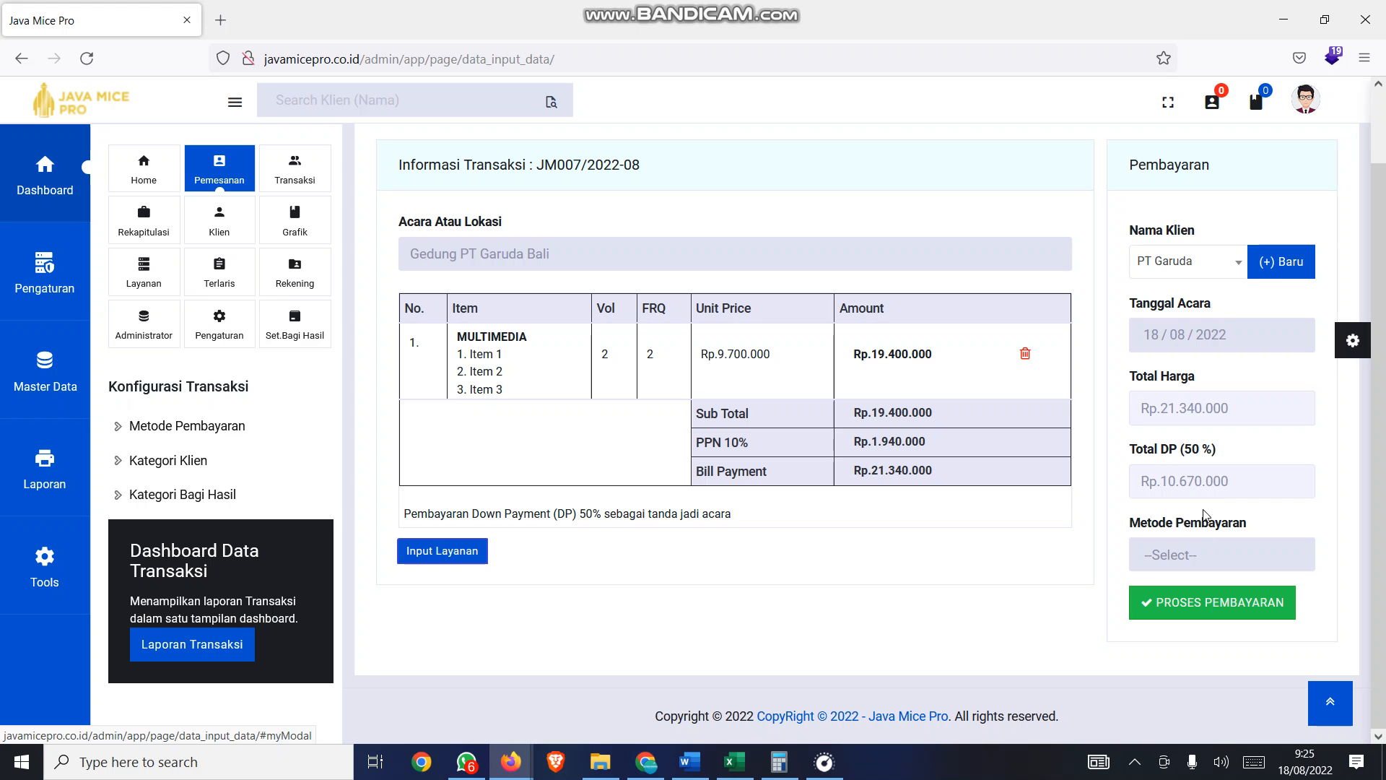
click(1208, 560)
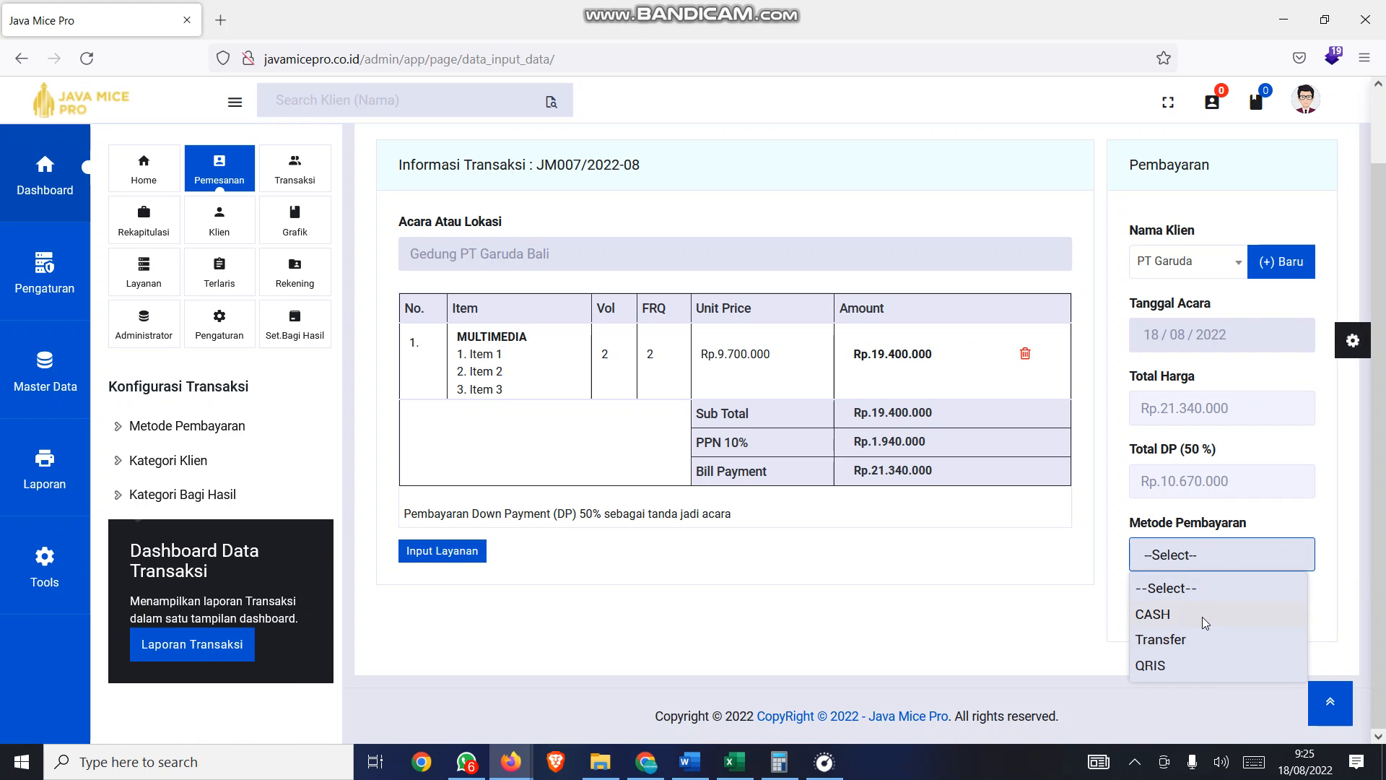
click(1203, 638)
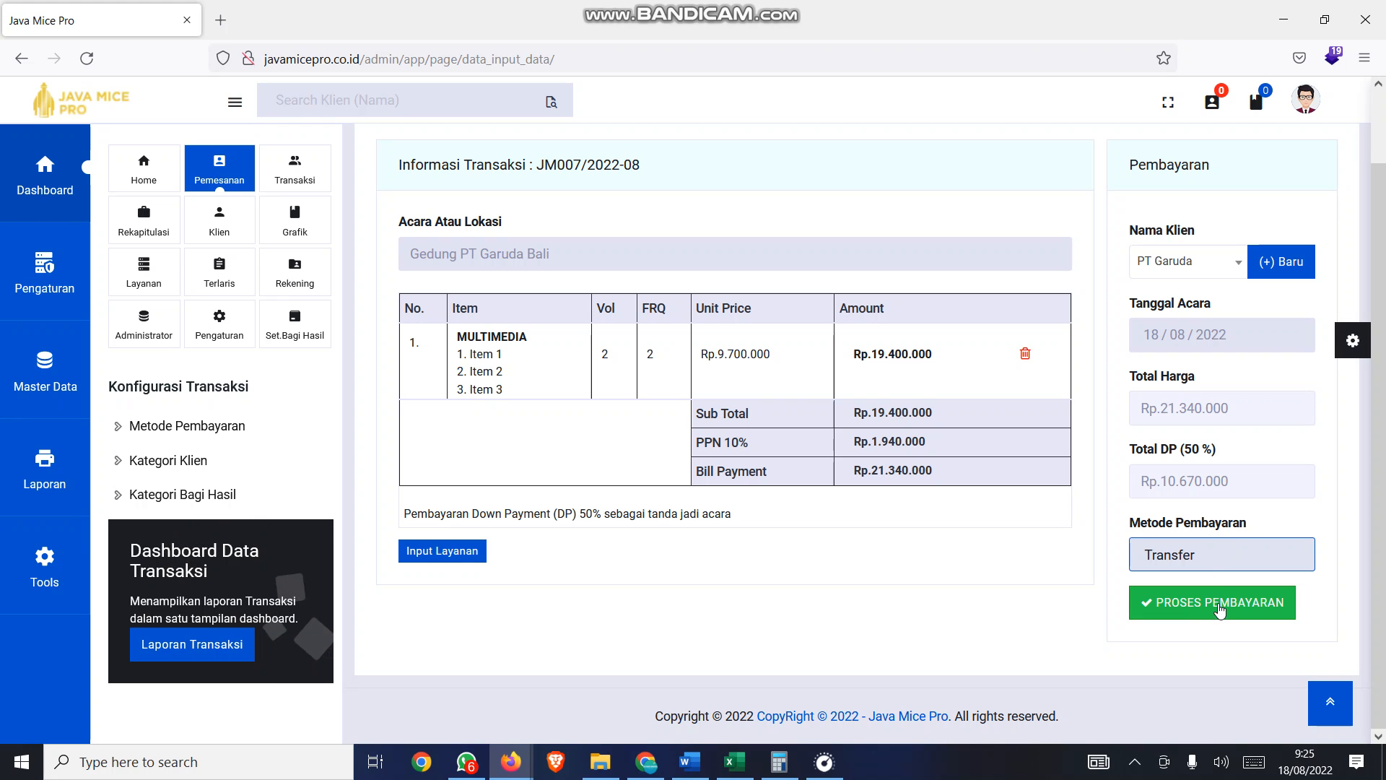
click(1250, 609)
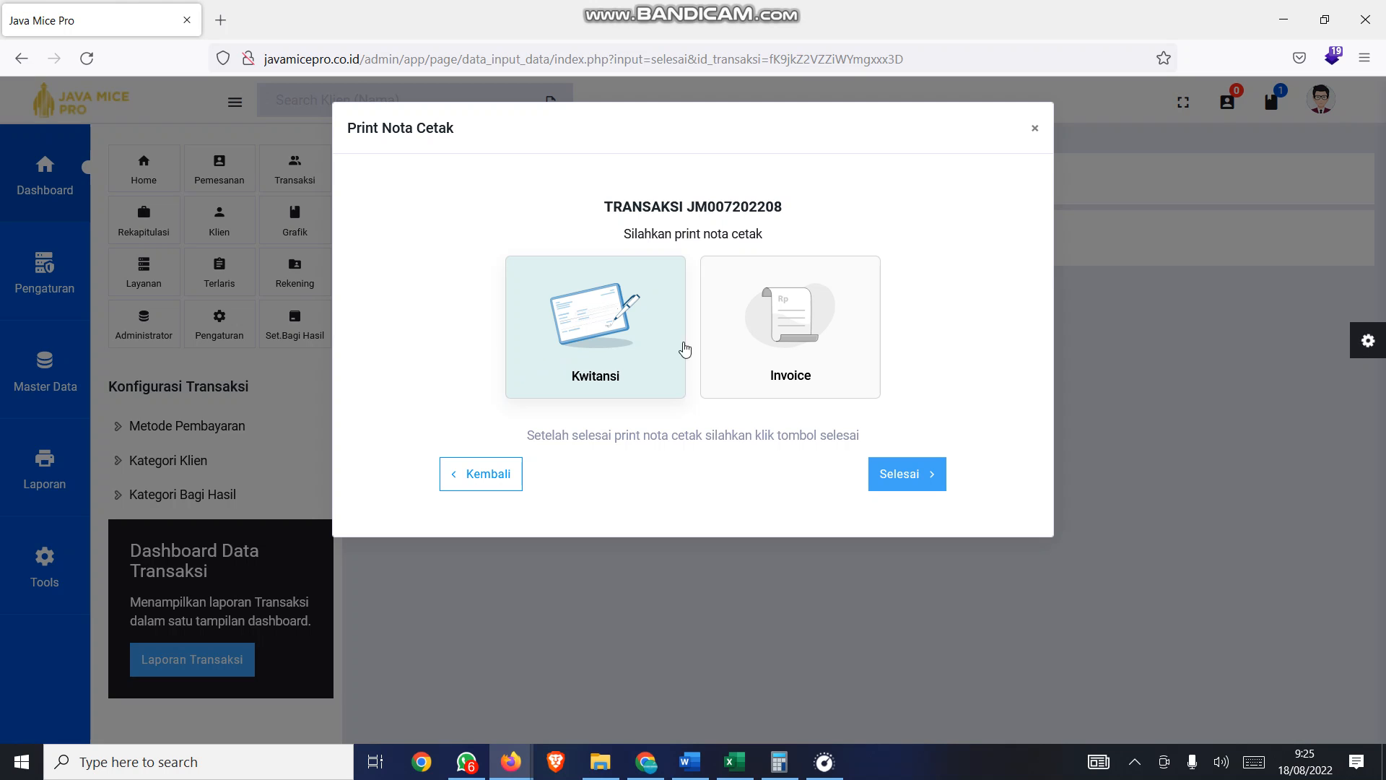
- View the order's Kwitansi and Invoice printouts, and close them along with the print dialog
click(638, 306)
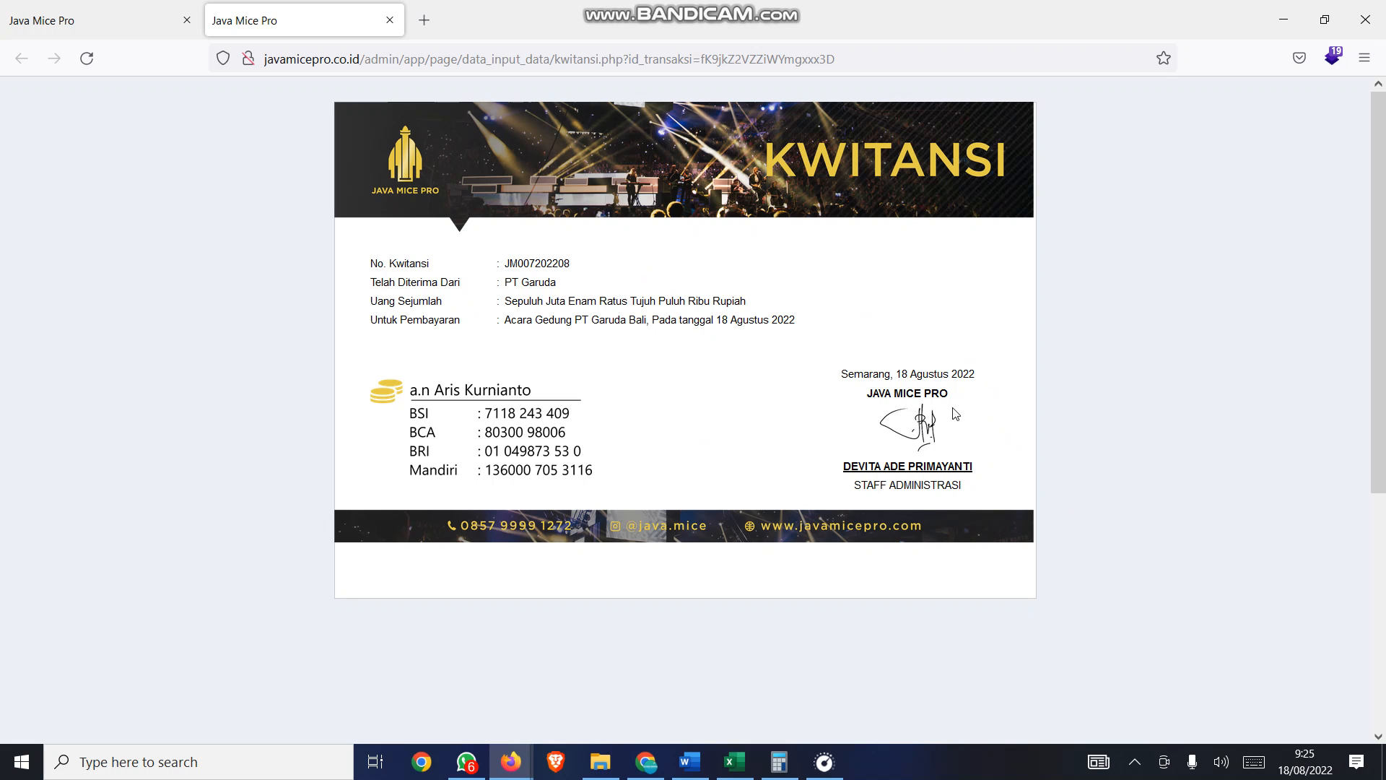
click(124, 23)
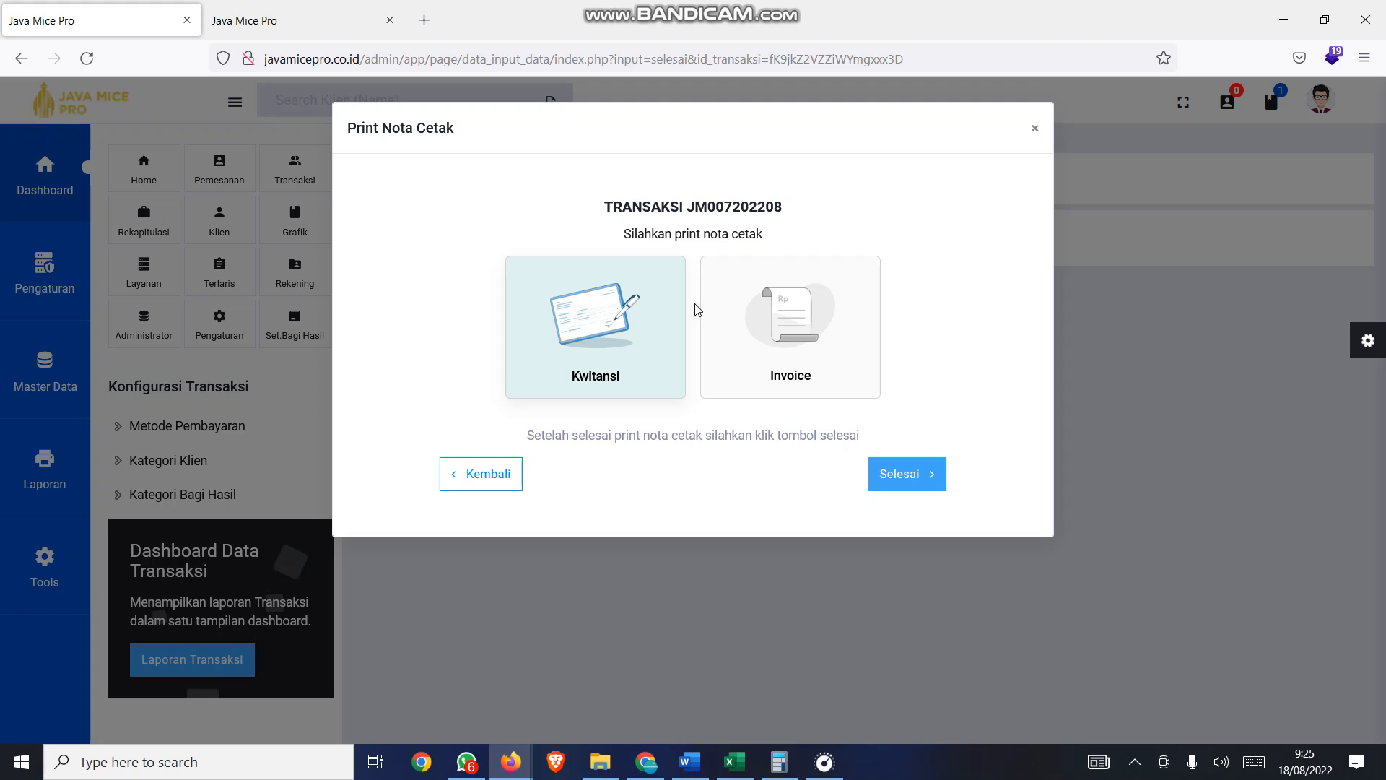
click(834, 323)
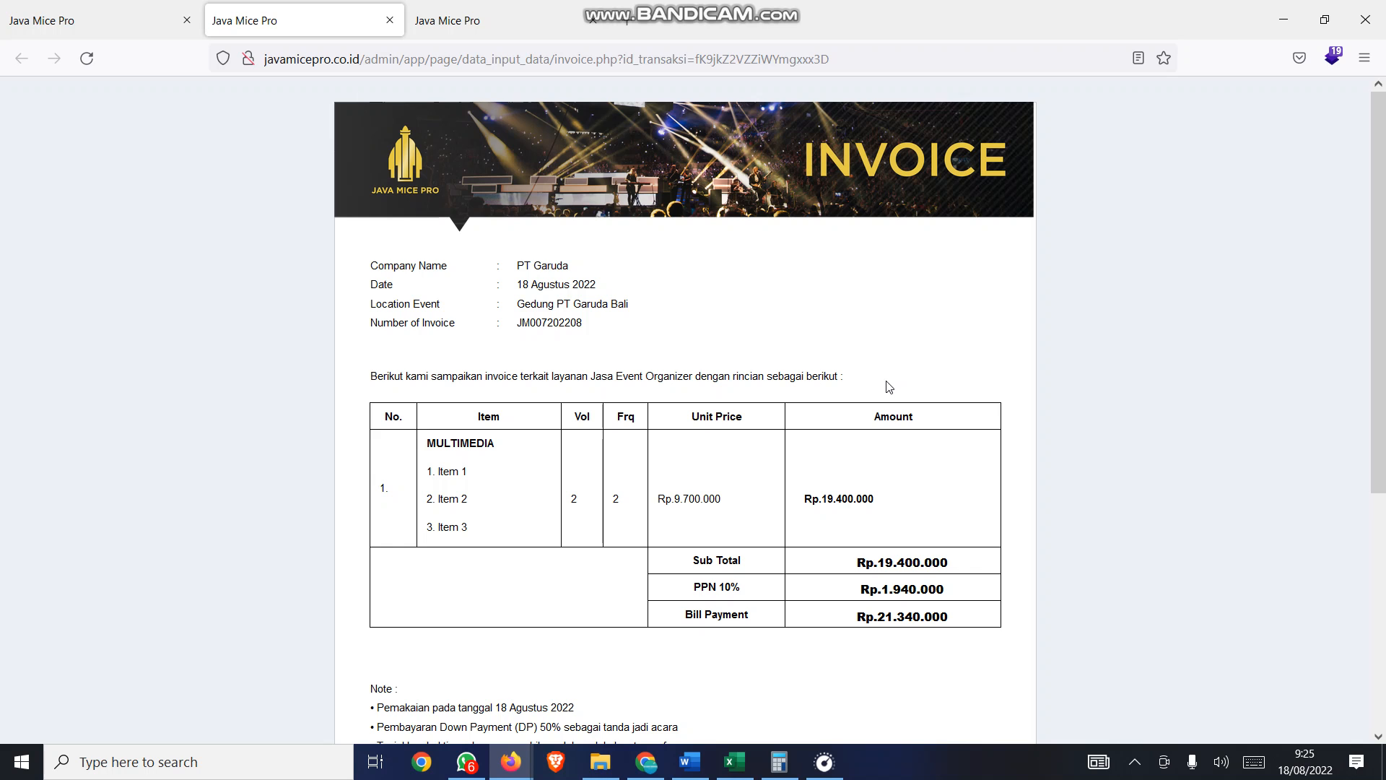
scroll(889, 387, down, 5)
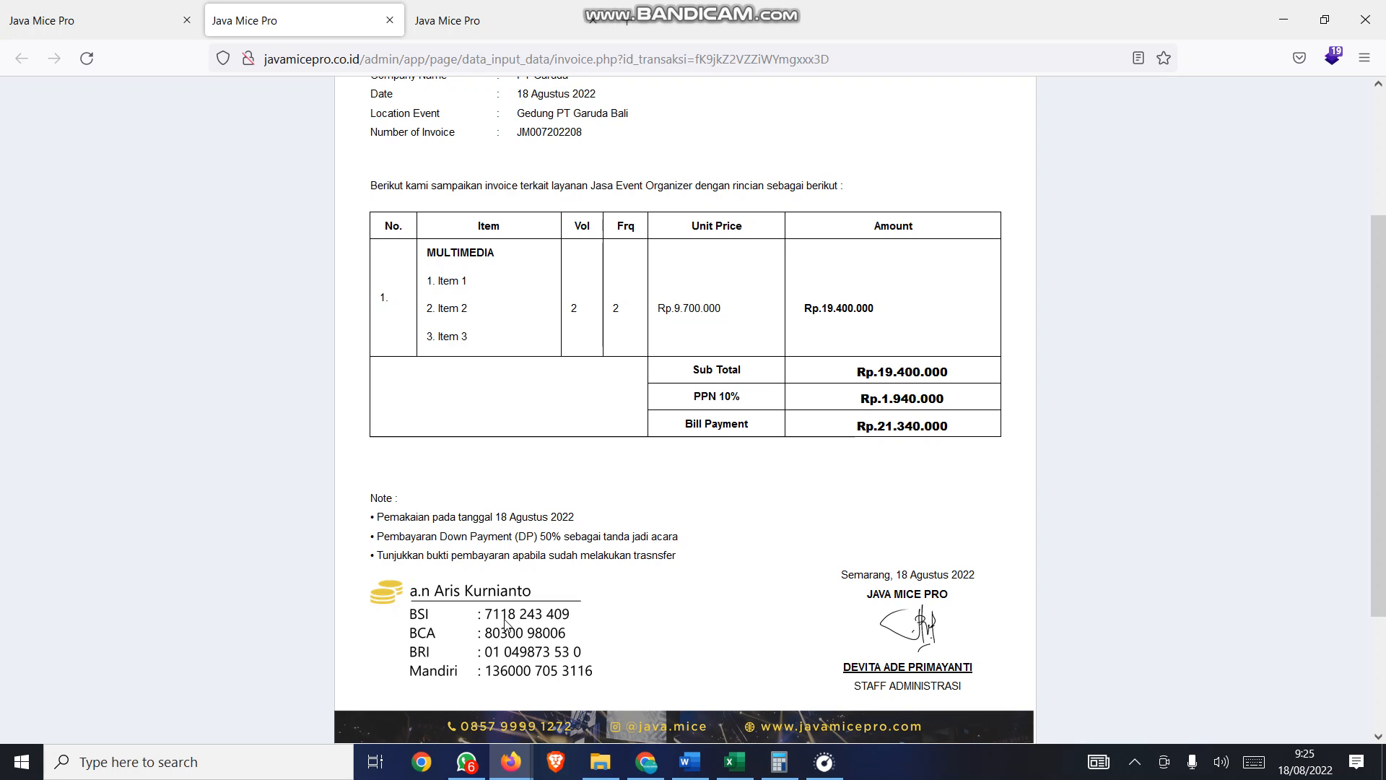
scroll(506, 622, up, 5)
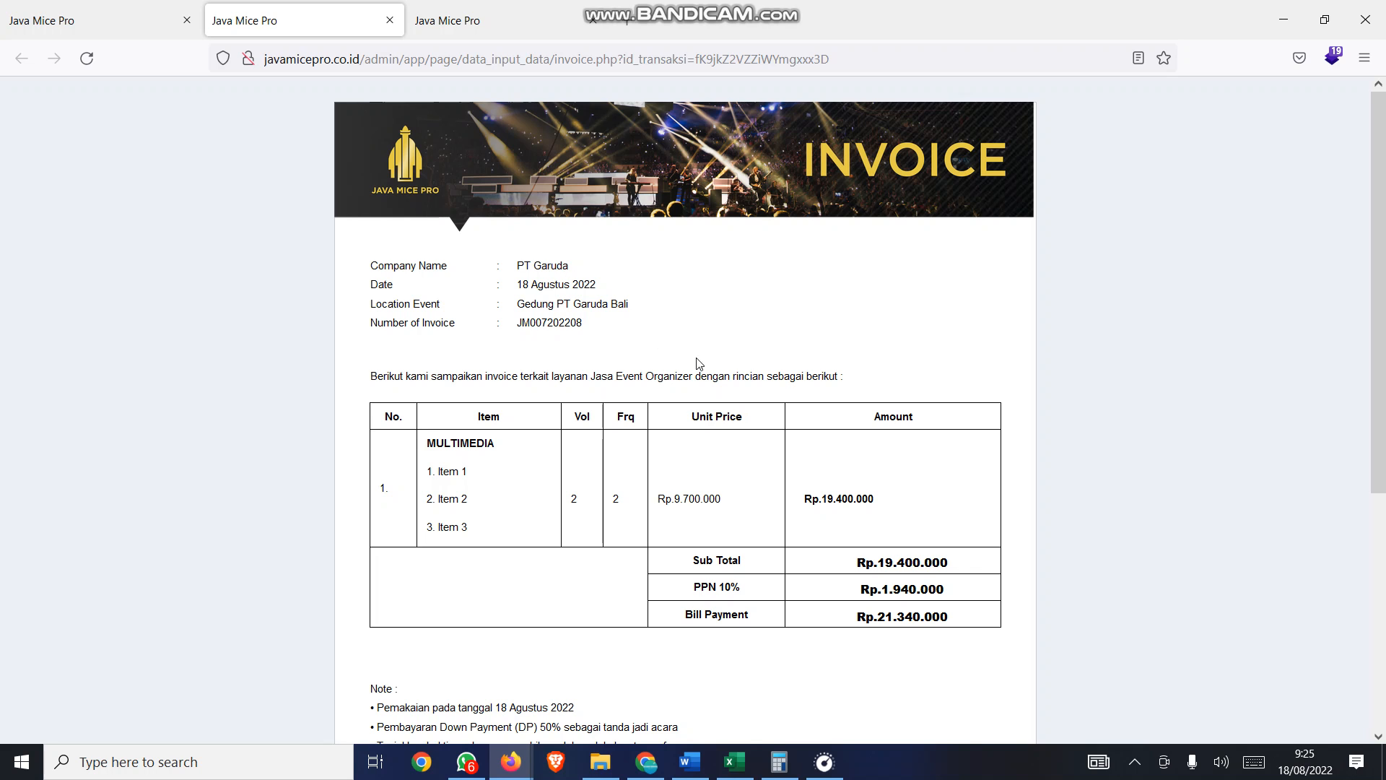
click(390, 20)
click(390, 20)
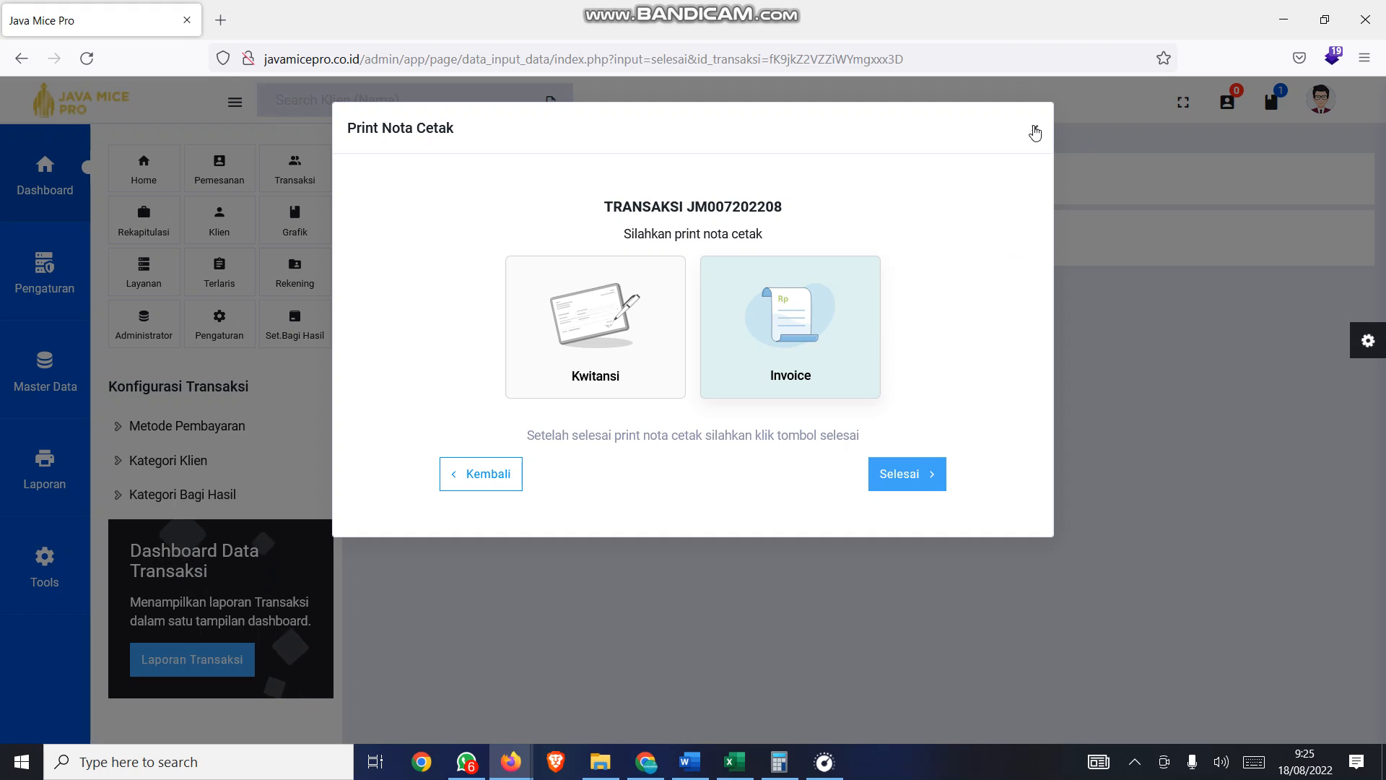
click(804, 392)
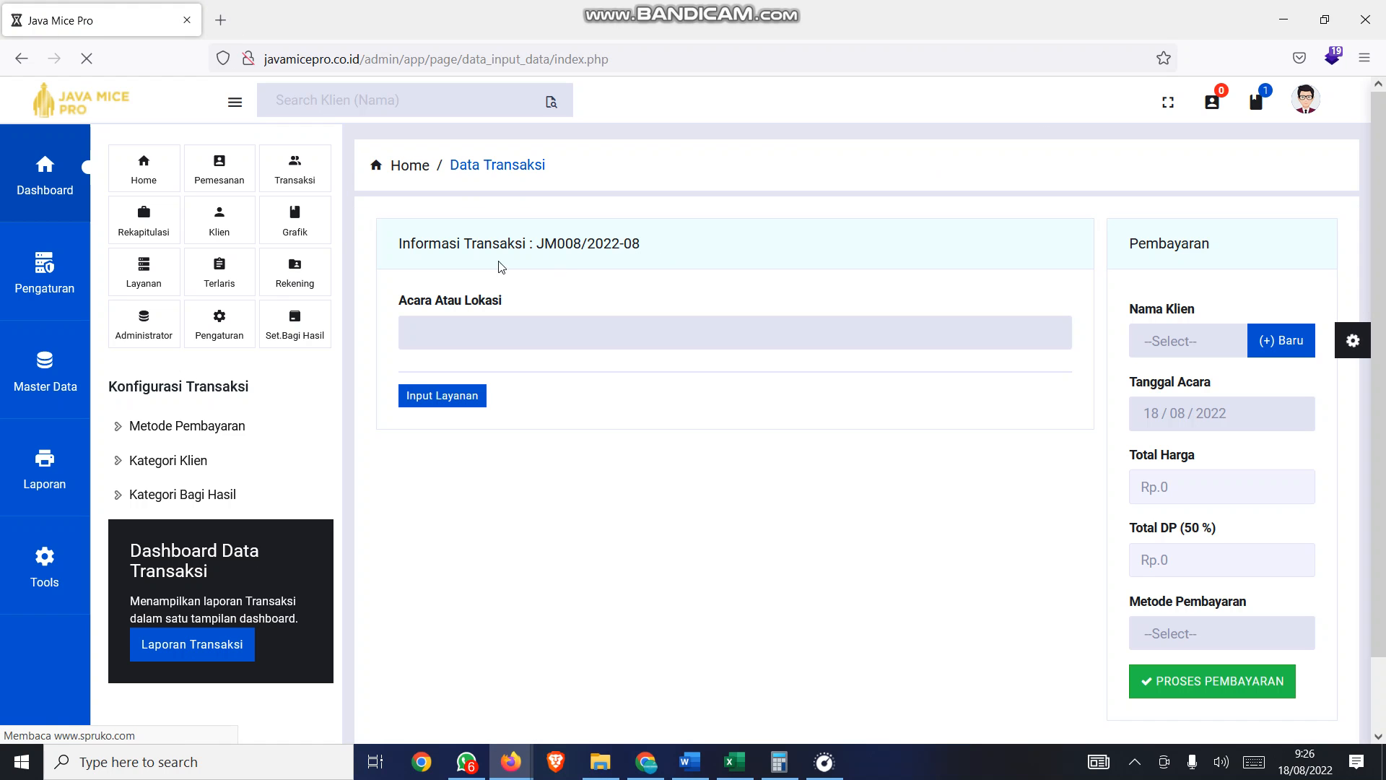
- Examine the Data Transaksi lists of processing, paid (Lunas), finished (Selesai) and cancelled (Batal) transactions
click(289, 176)
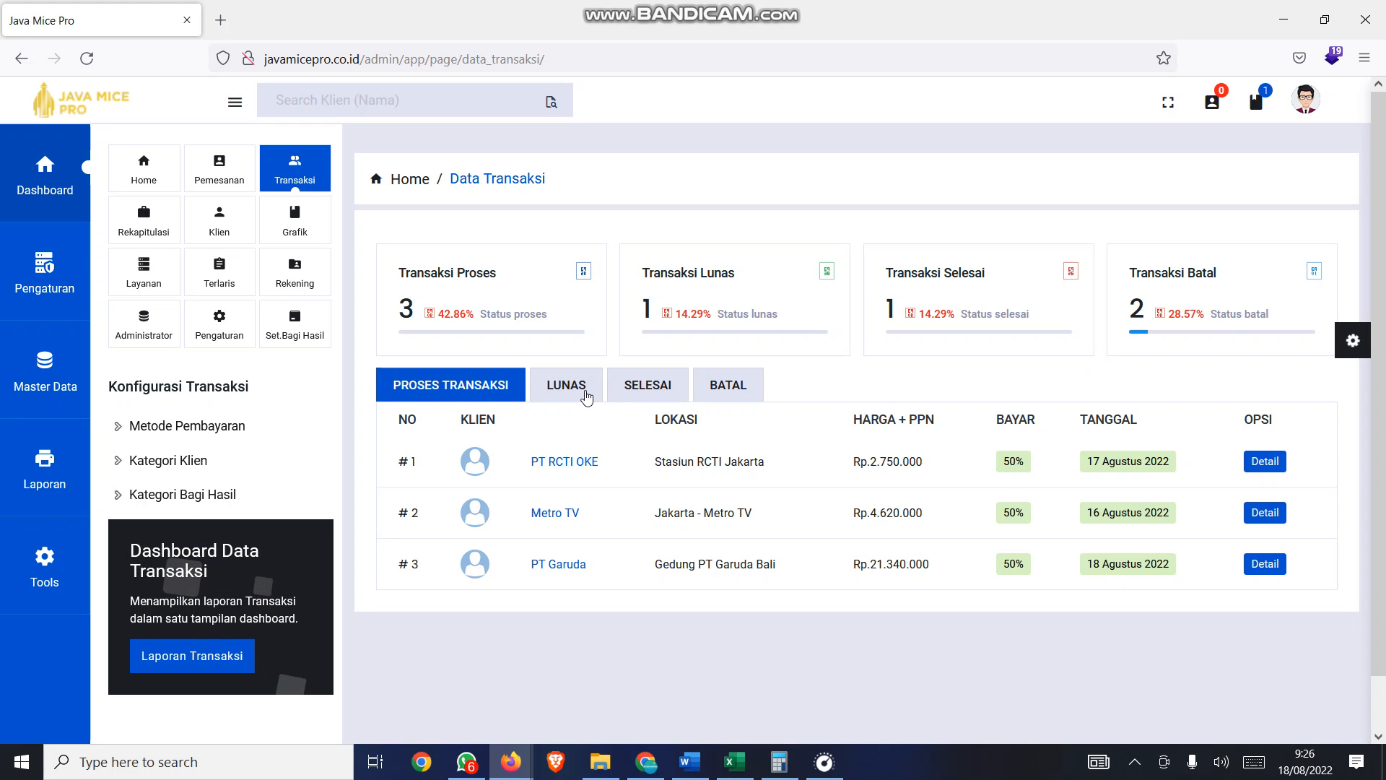
click(566, 385)
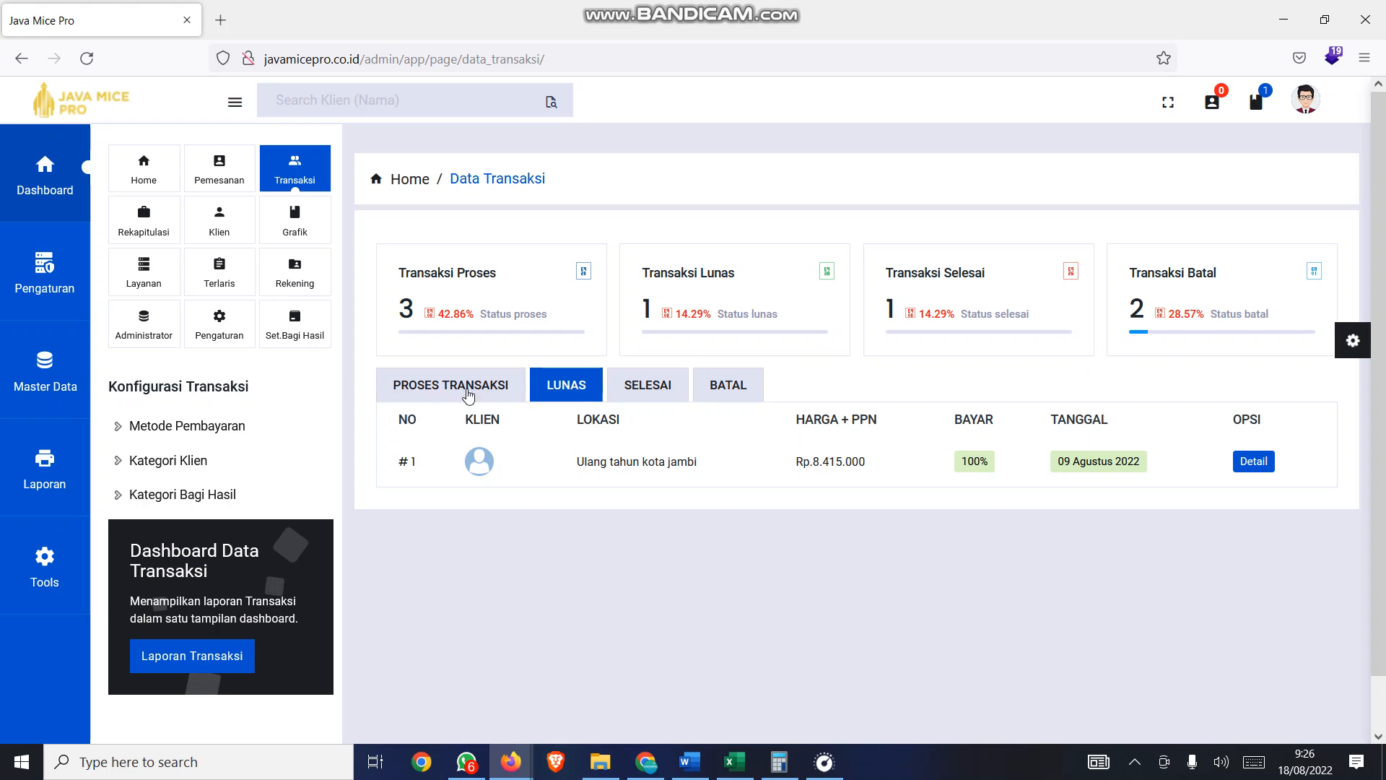
click(433, 394)
click(653, 387)
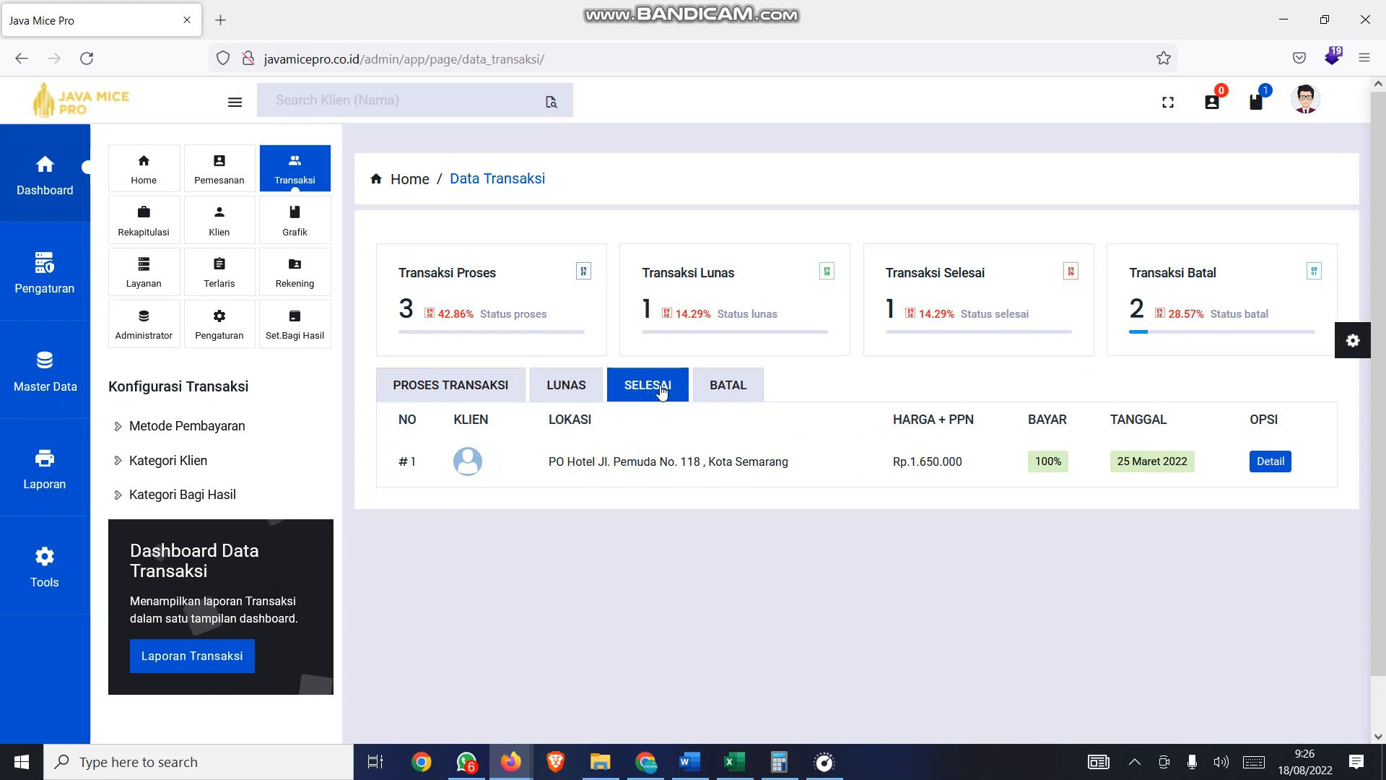
click(728, 383)
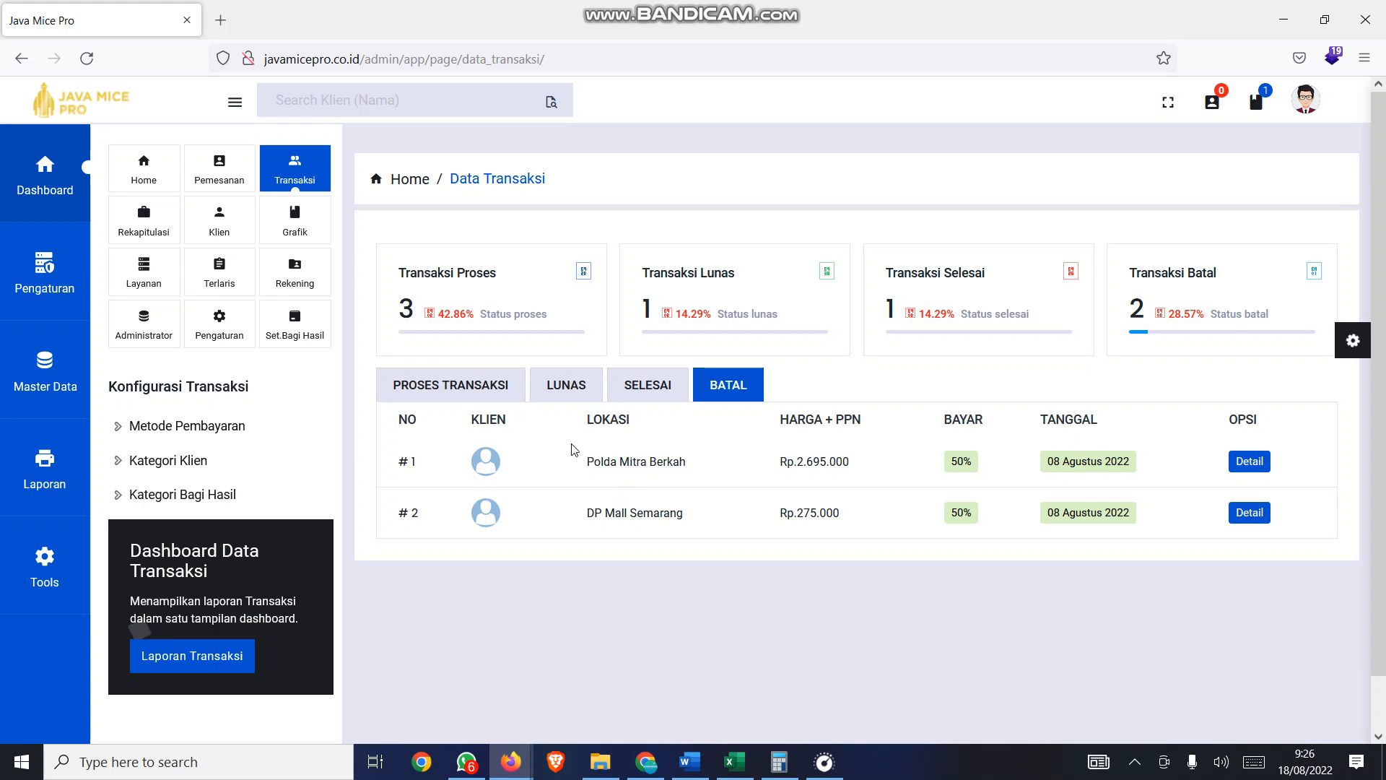
click(647, 396)
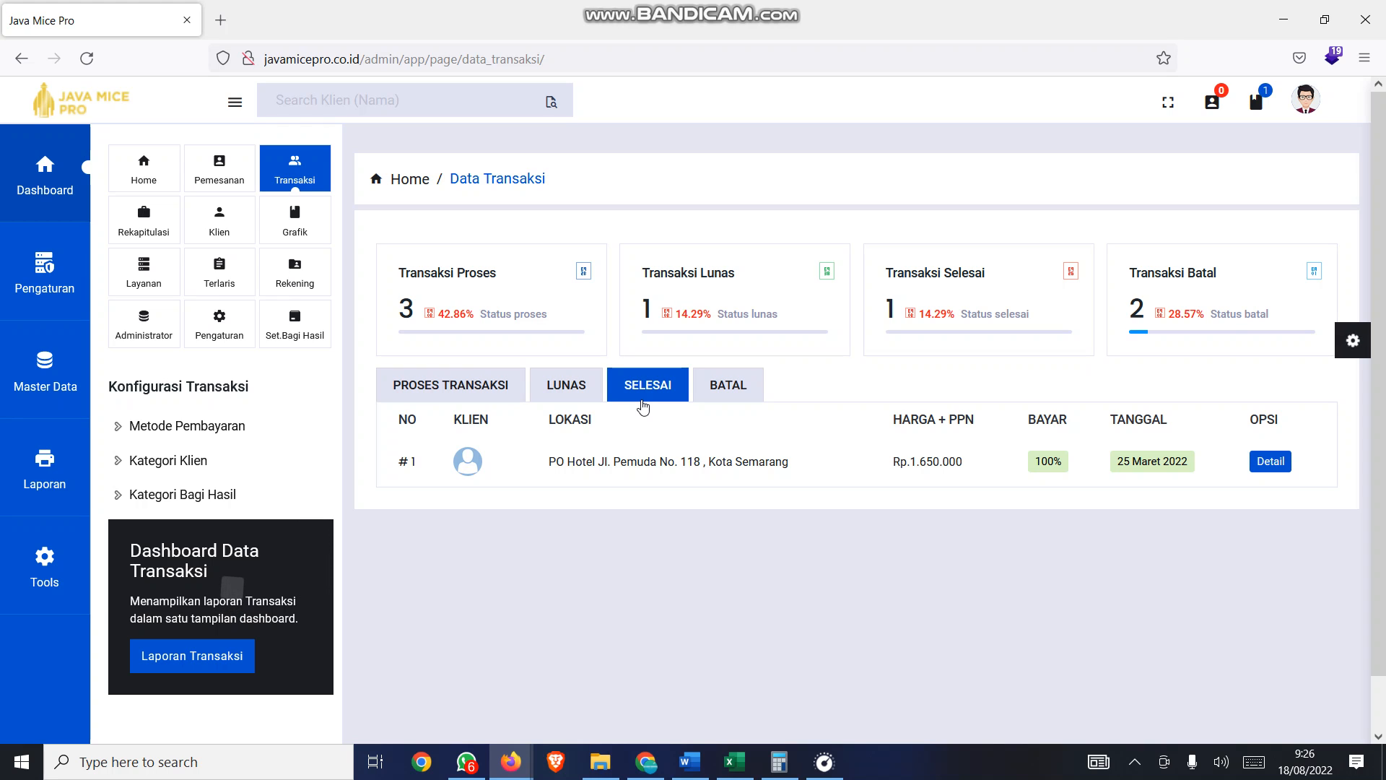
click(574, 390)
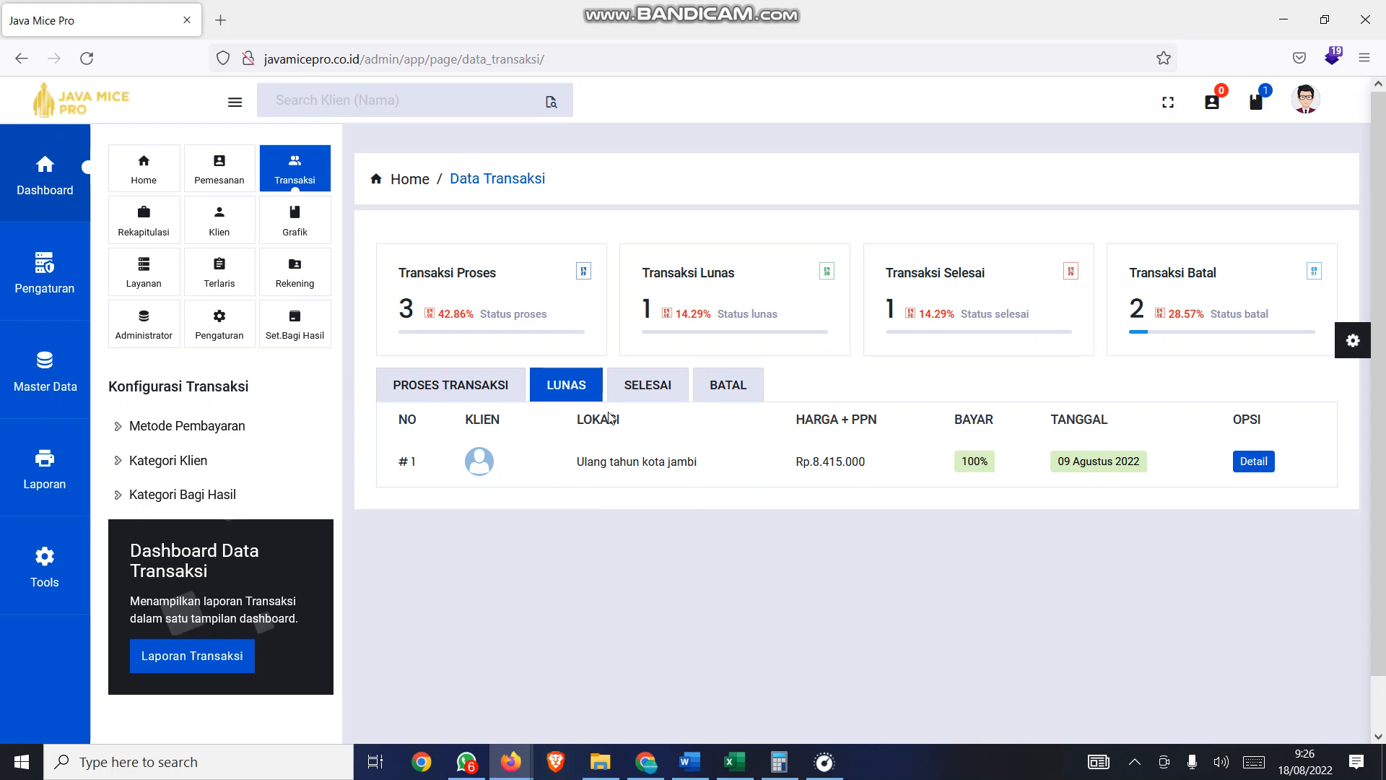
- Examine PT Garuda's in-process transaction, including its ID, payment details, ordered items, status options and client profile
click(431, 394)
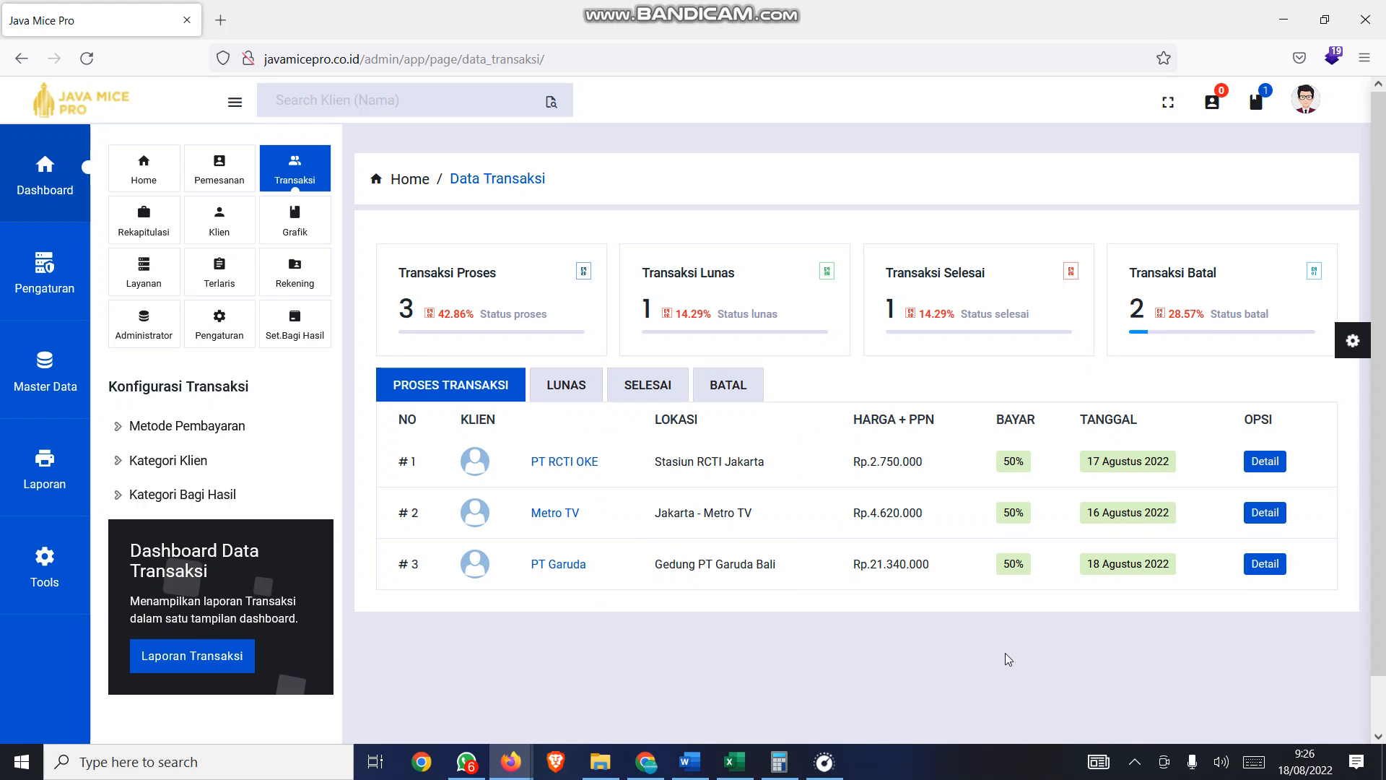
click(1270, 563)
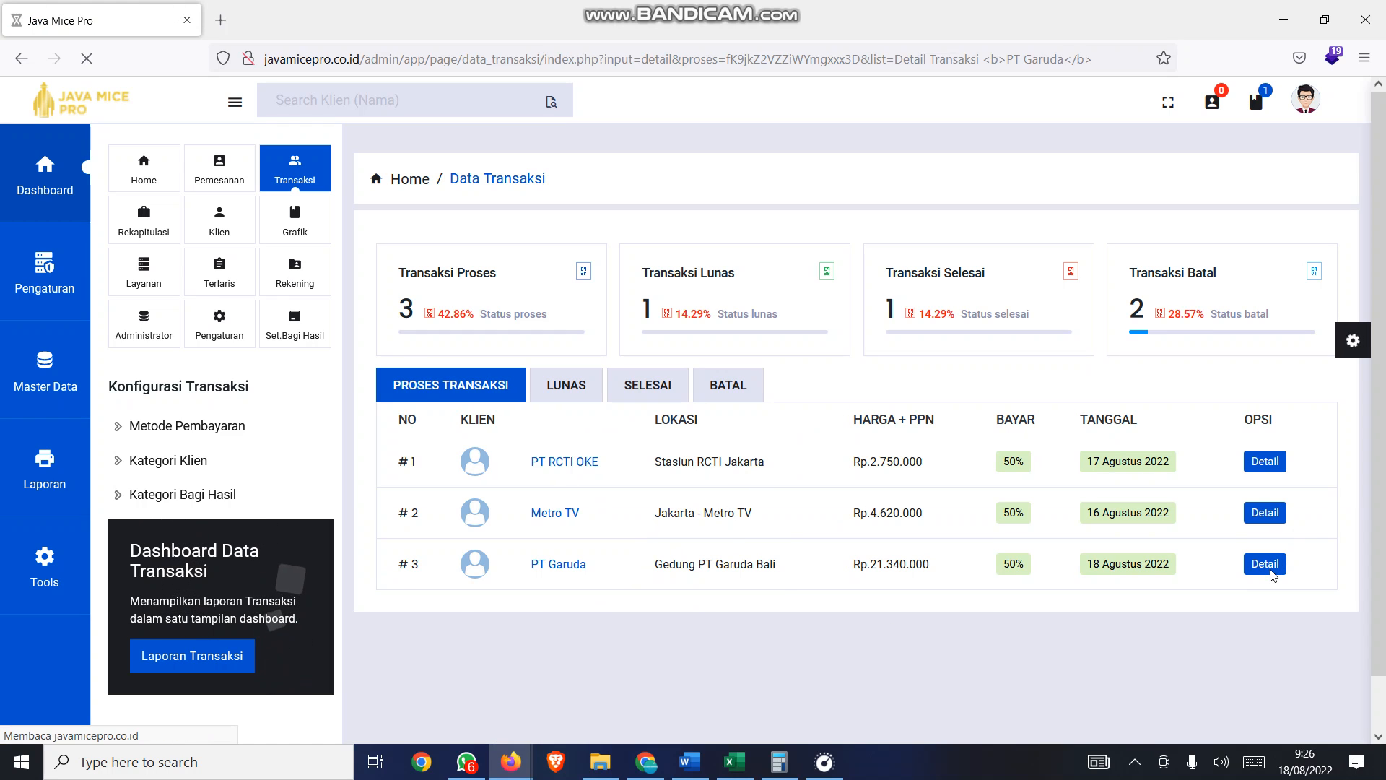
scroll(812, 512, down, 6)
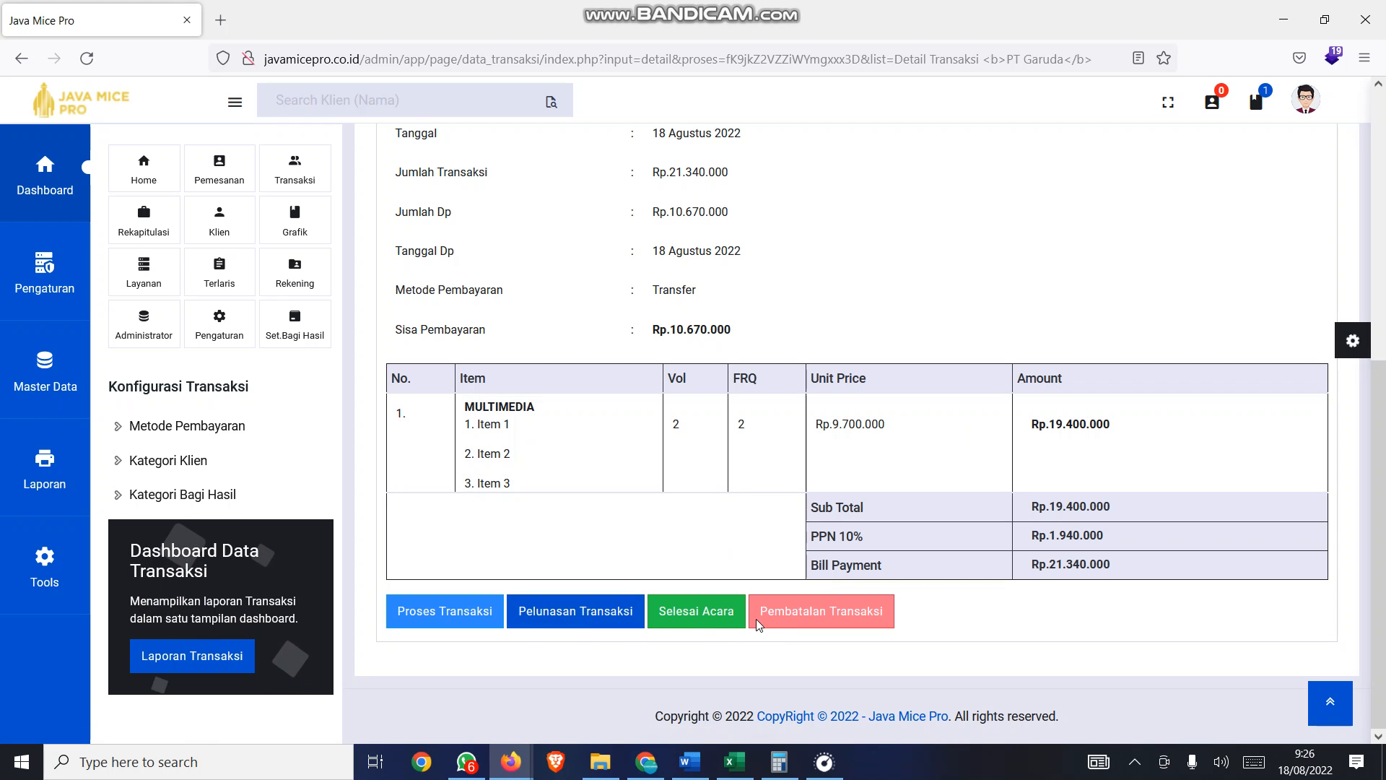
click(765, 614)
scroll(752, 350, down, 5)
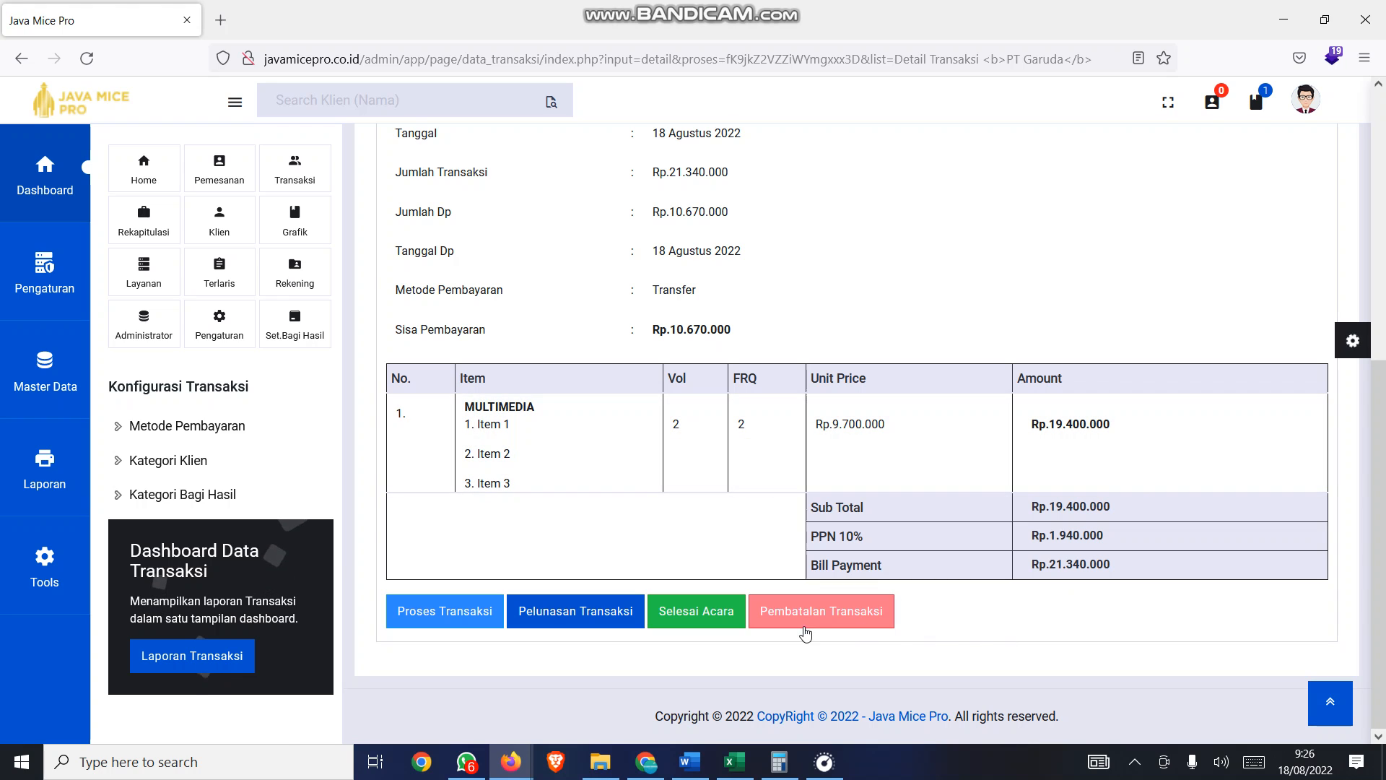
scroll(566, 621, up, 3)
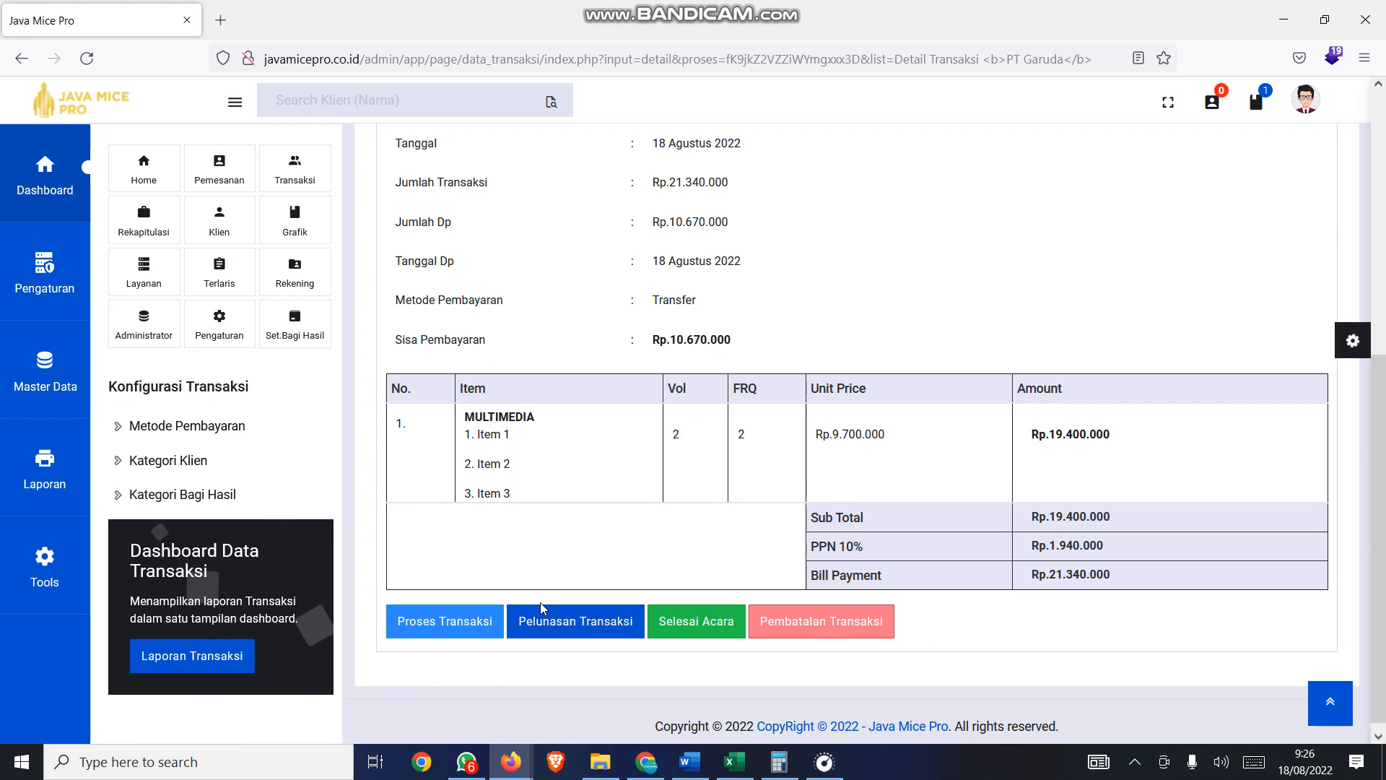
scroll(474, 702, down, 3)
scroll(448, 621, up, 3)
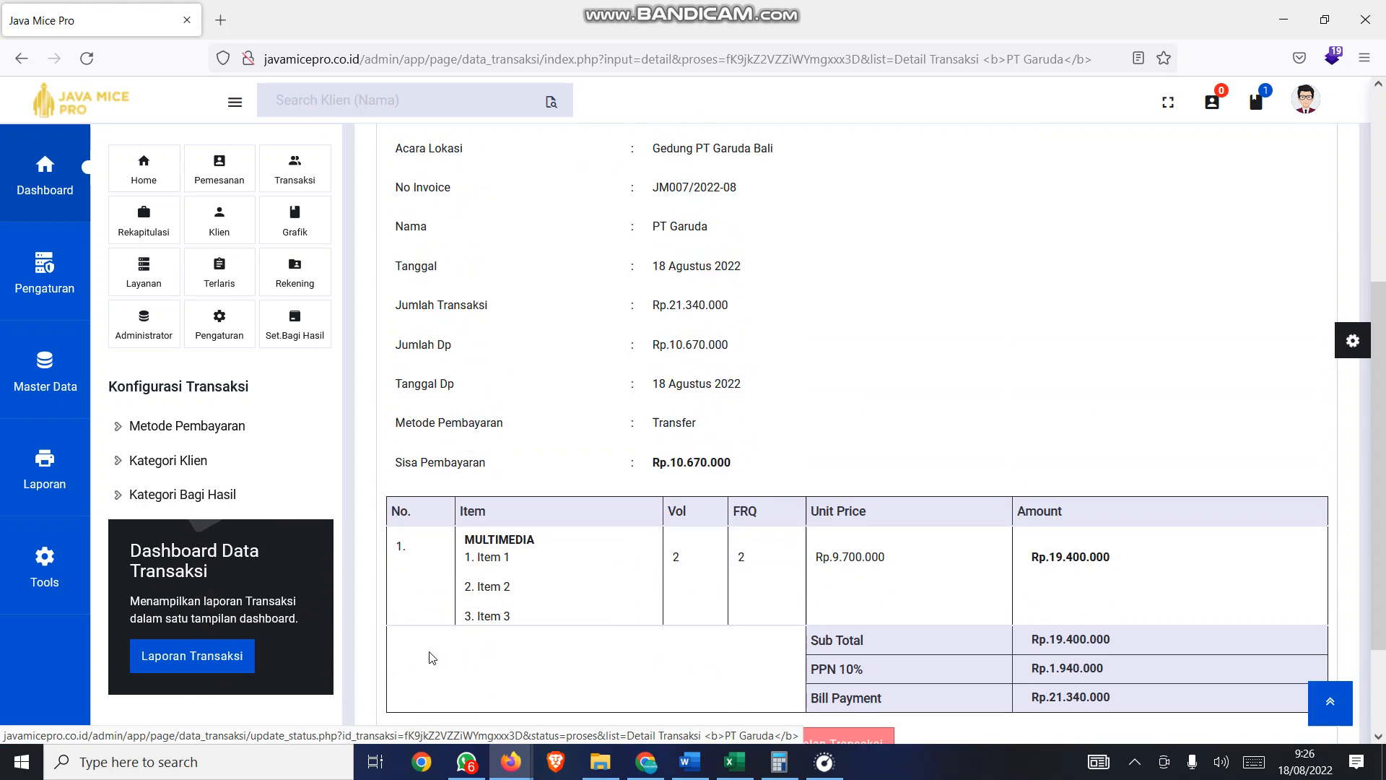
scroll(444, 679, up, 4)
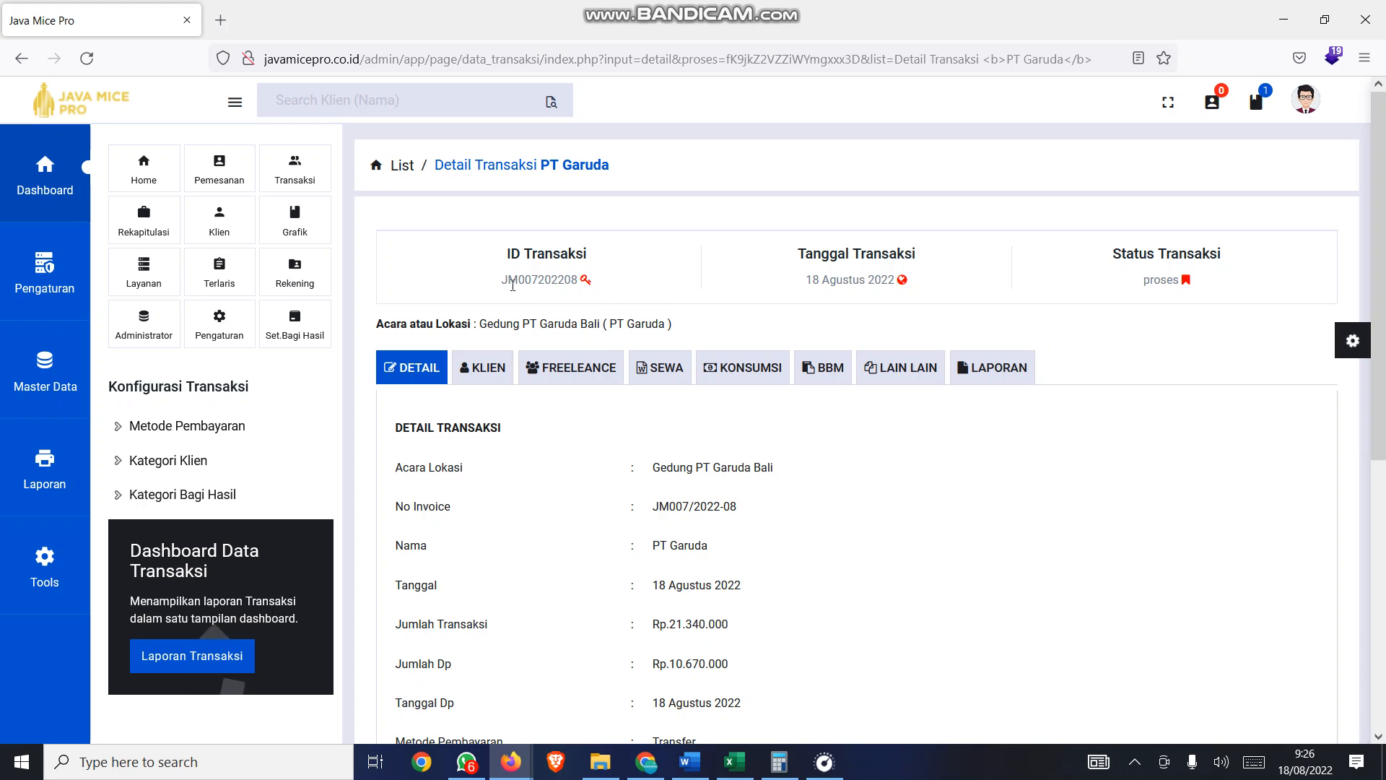
drag(593, 276, 507, 279)
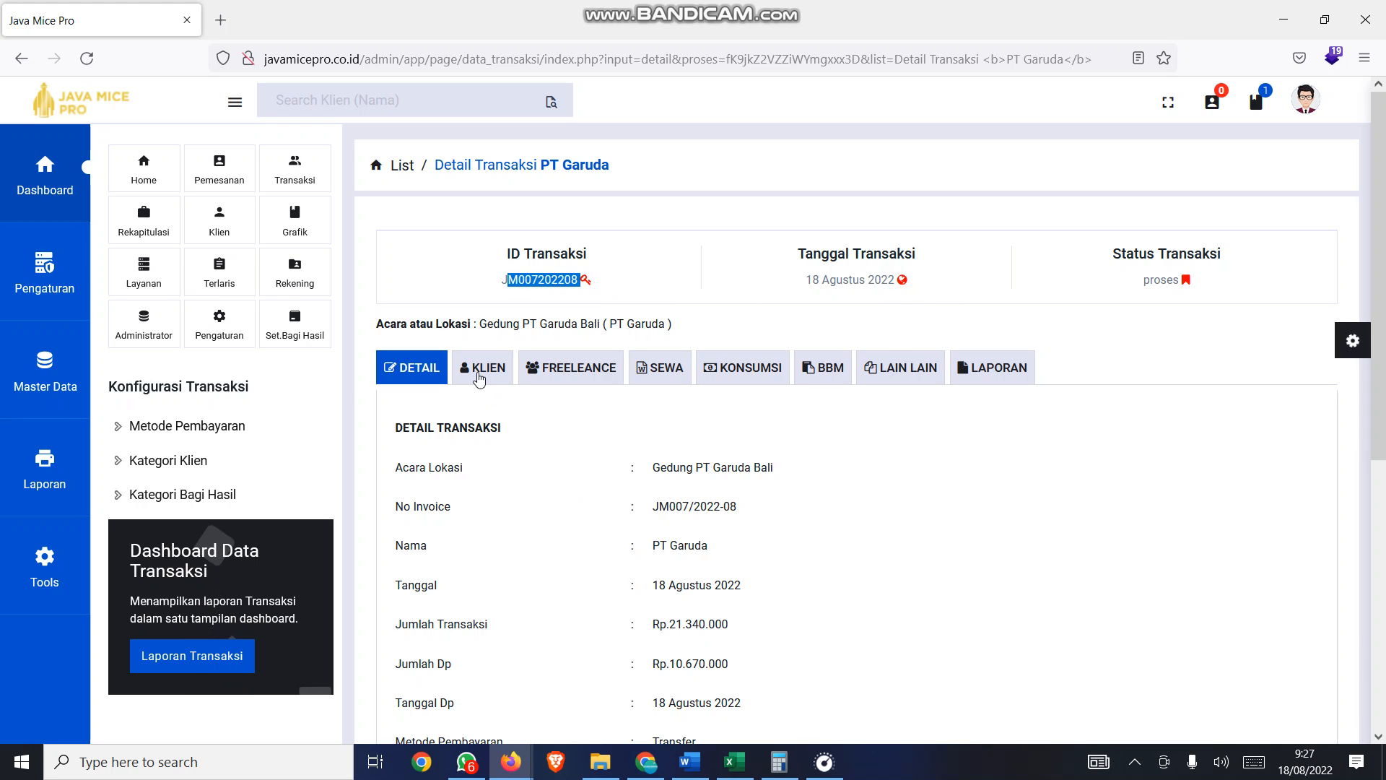
click(479, 370)
scroll(566, 438, down, 1)
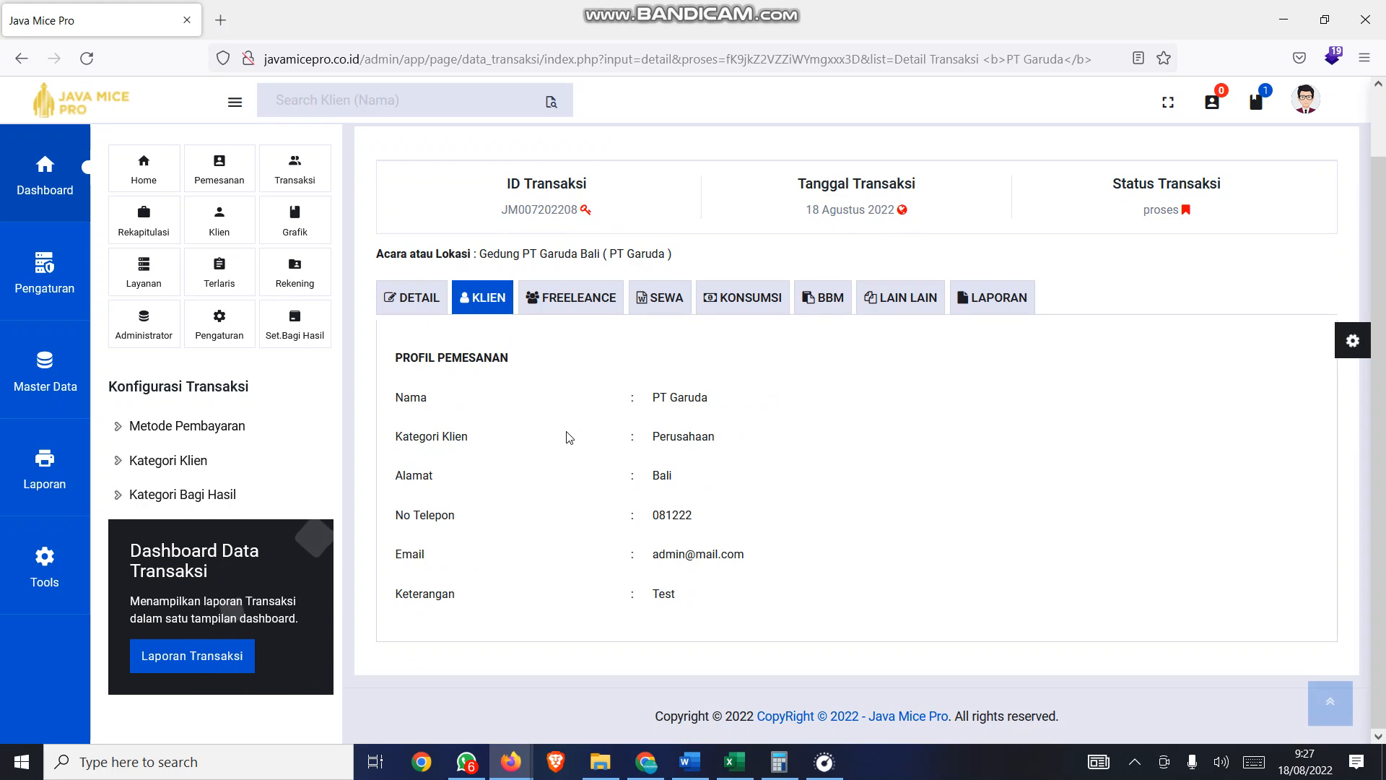
- View the transaction's Freeleance operational expenses and their blank input form, and return to the transaction without entering data
click(596, 307)
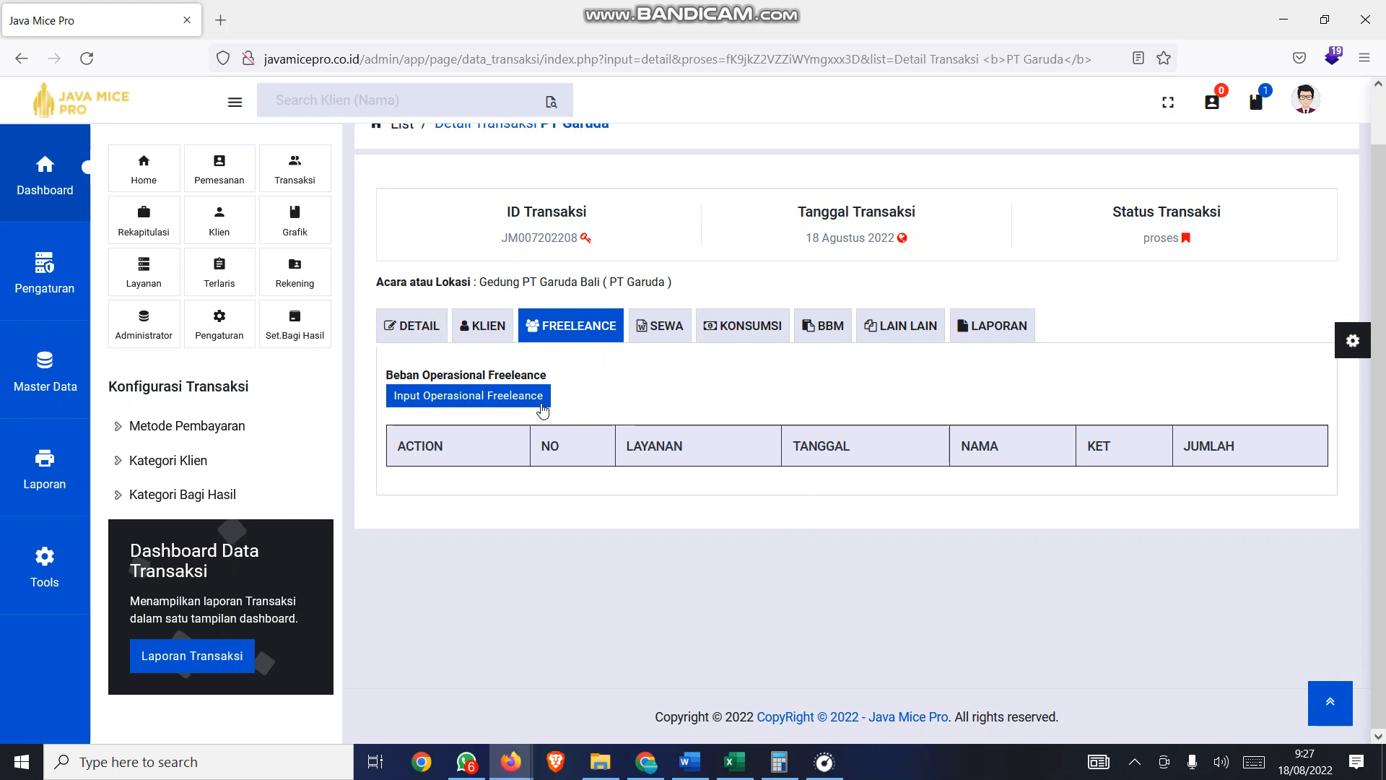
click(507, 405)
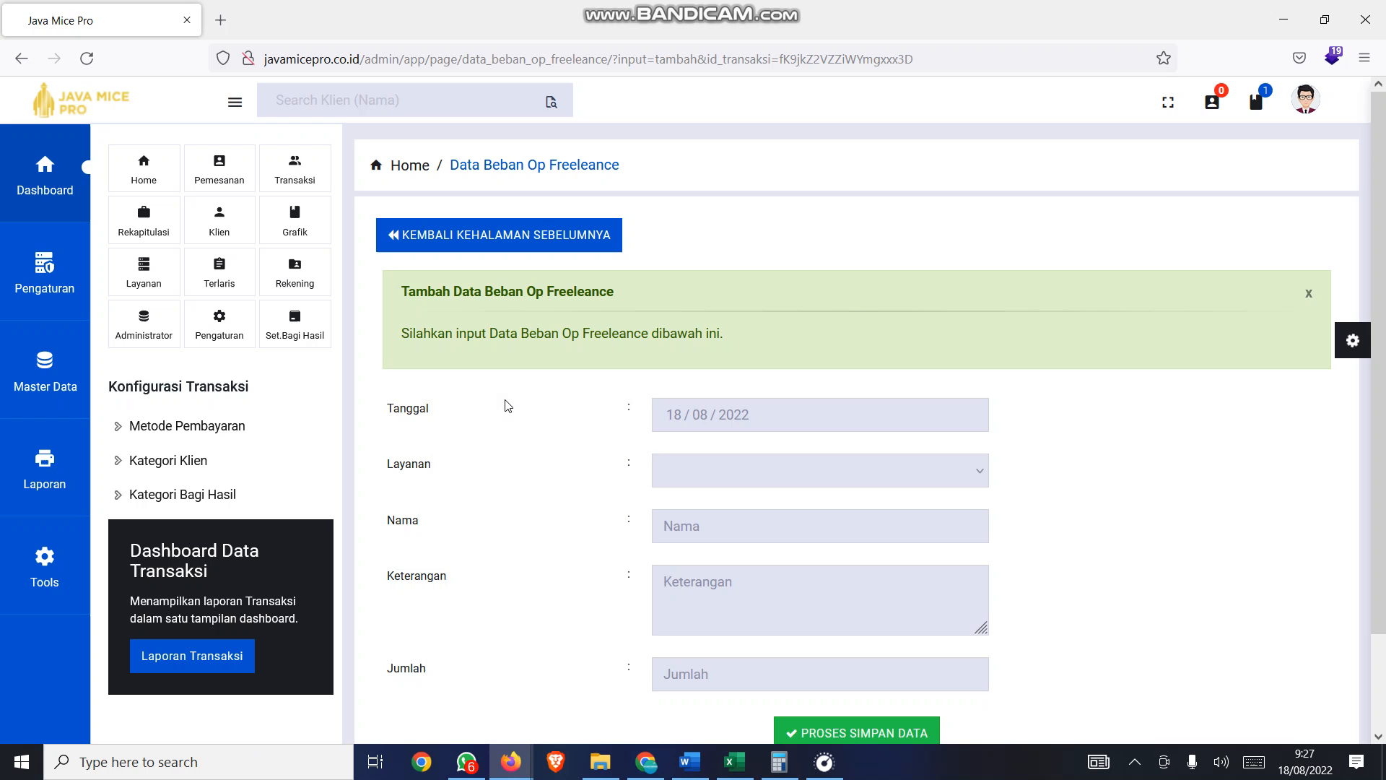
scroll(747, 445, down, 3)
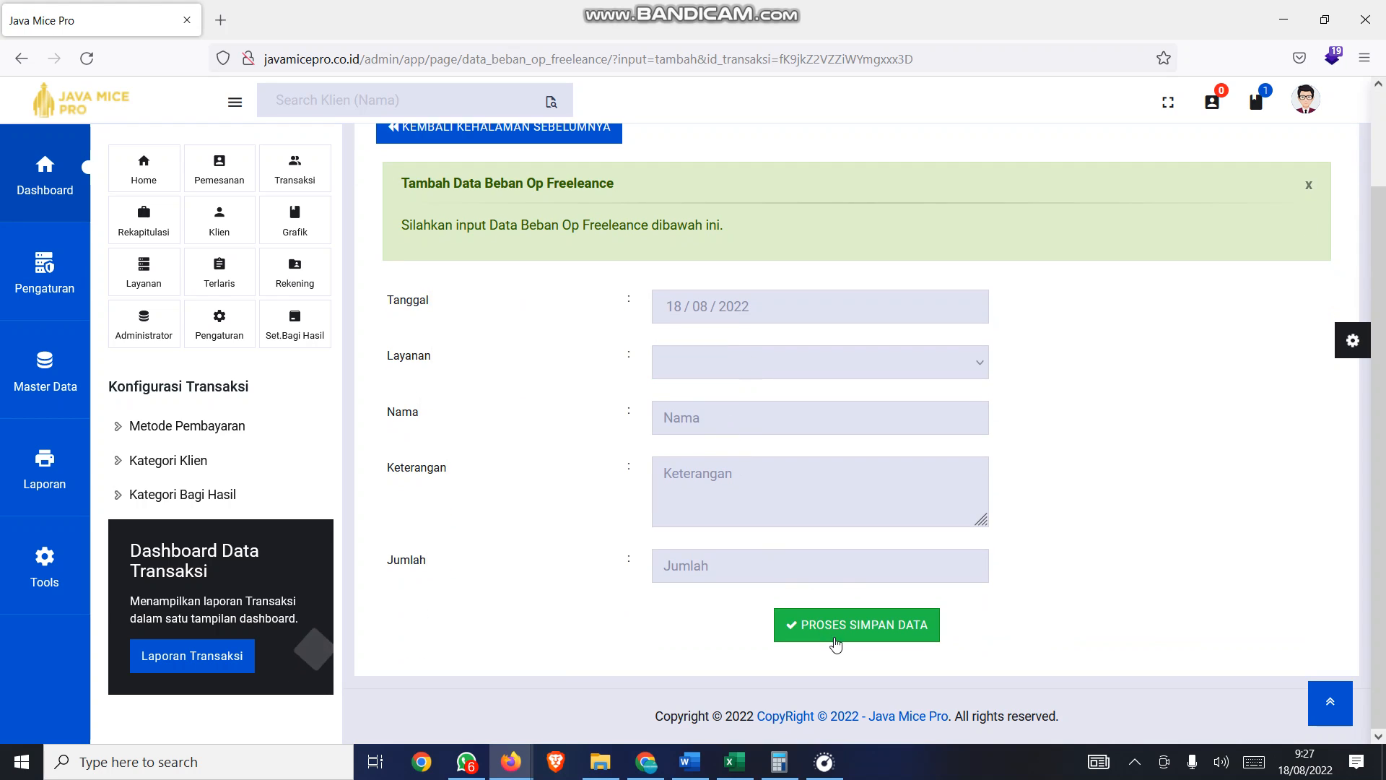
scroll(832, 566, up, 3)
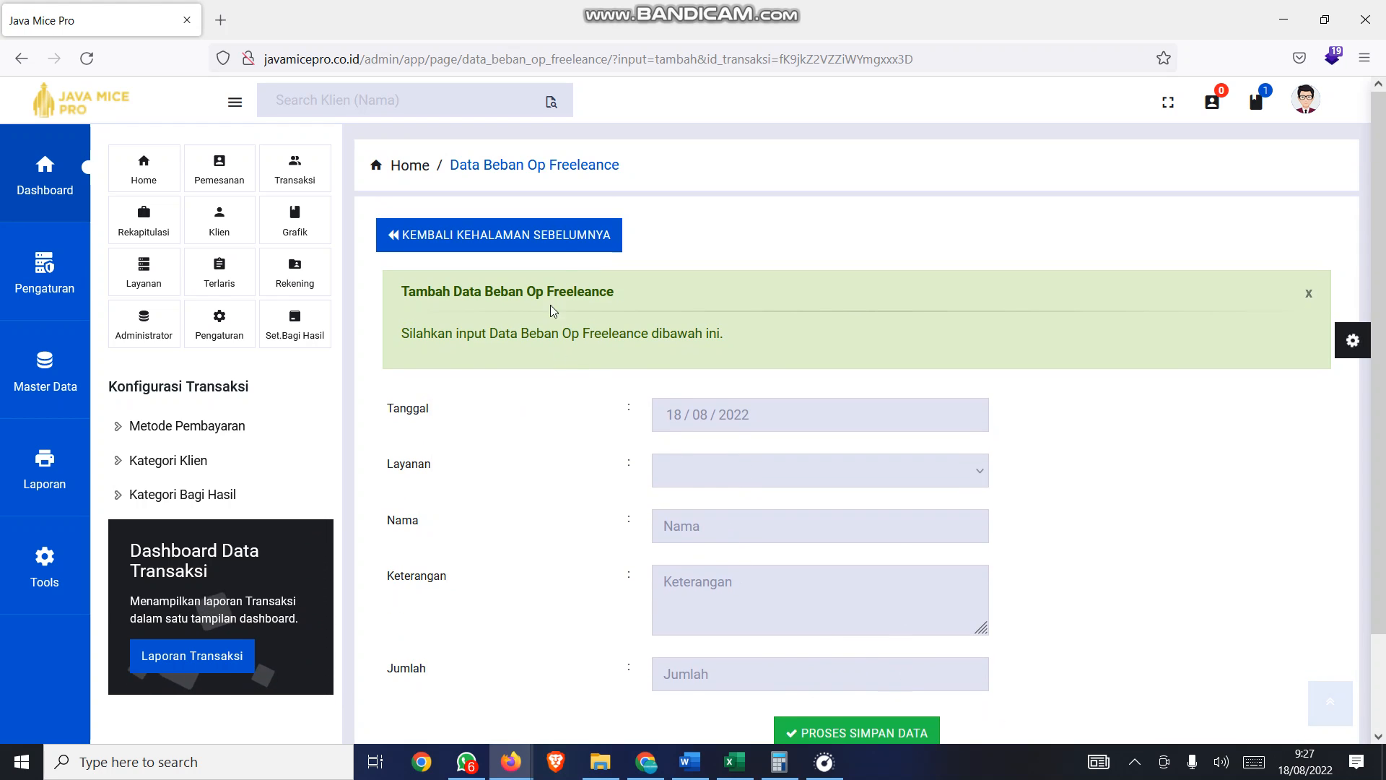
click(591, 235)
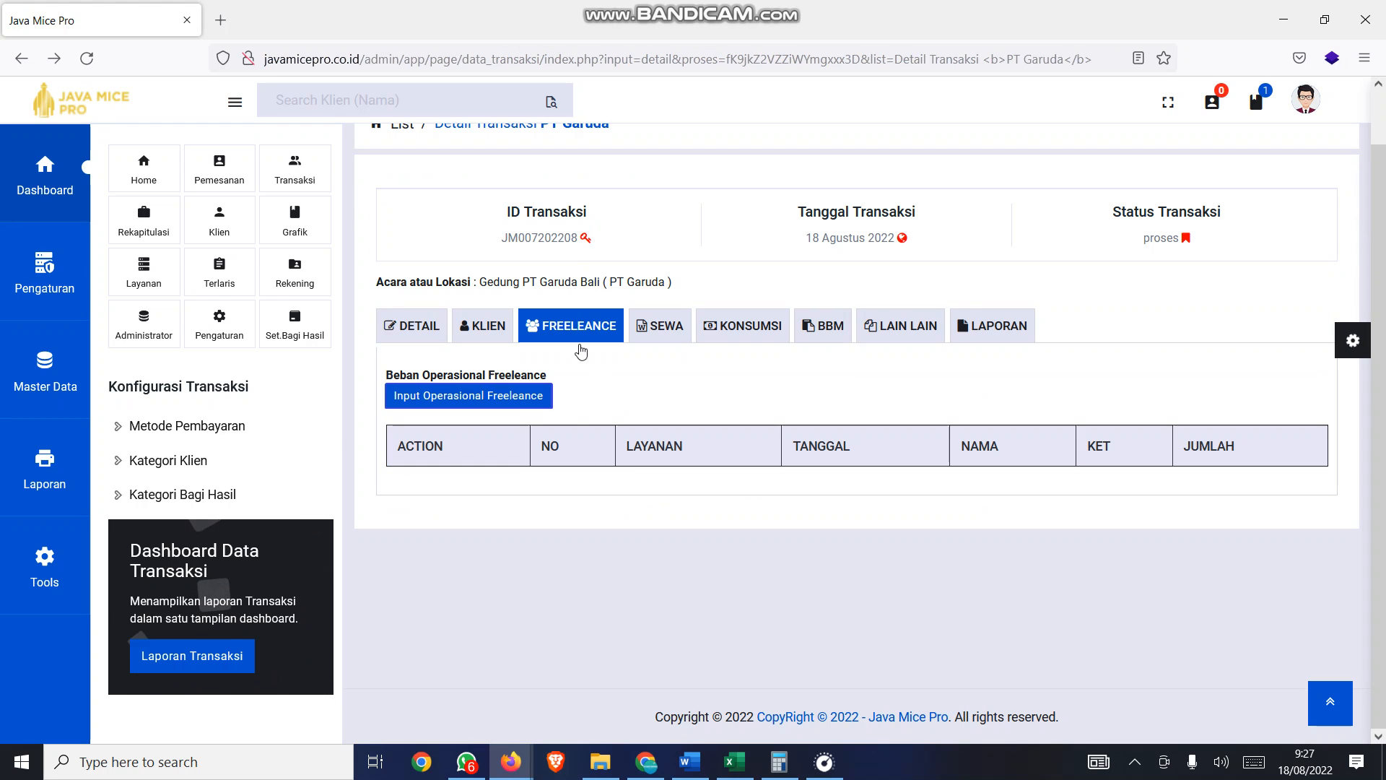
- Start a Sewa operational expense for the transaction with MULTIMEDIA as Layanan and "Sewa 1" as Keterangan
click(657, 333)
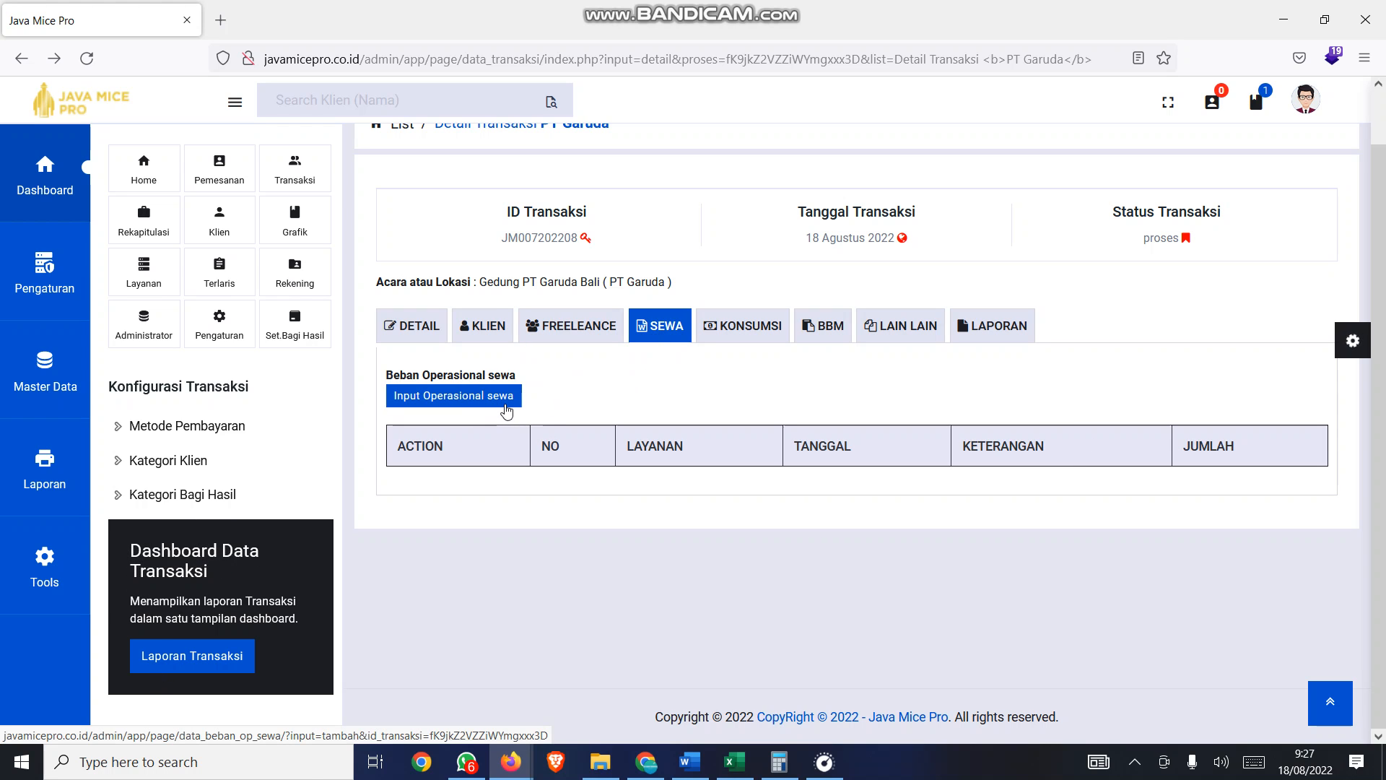
click(506, 404)
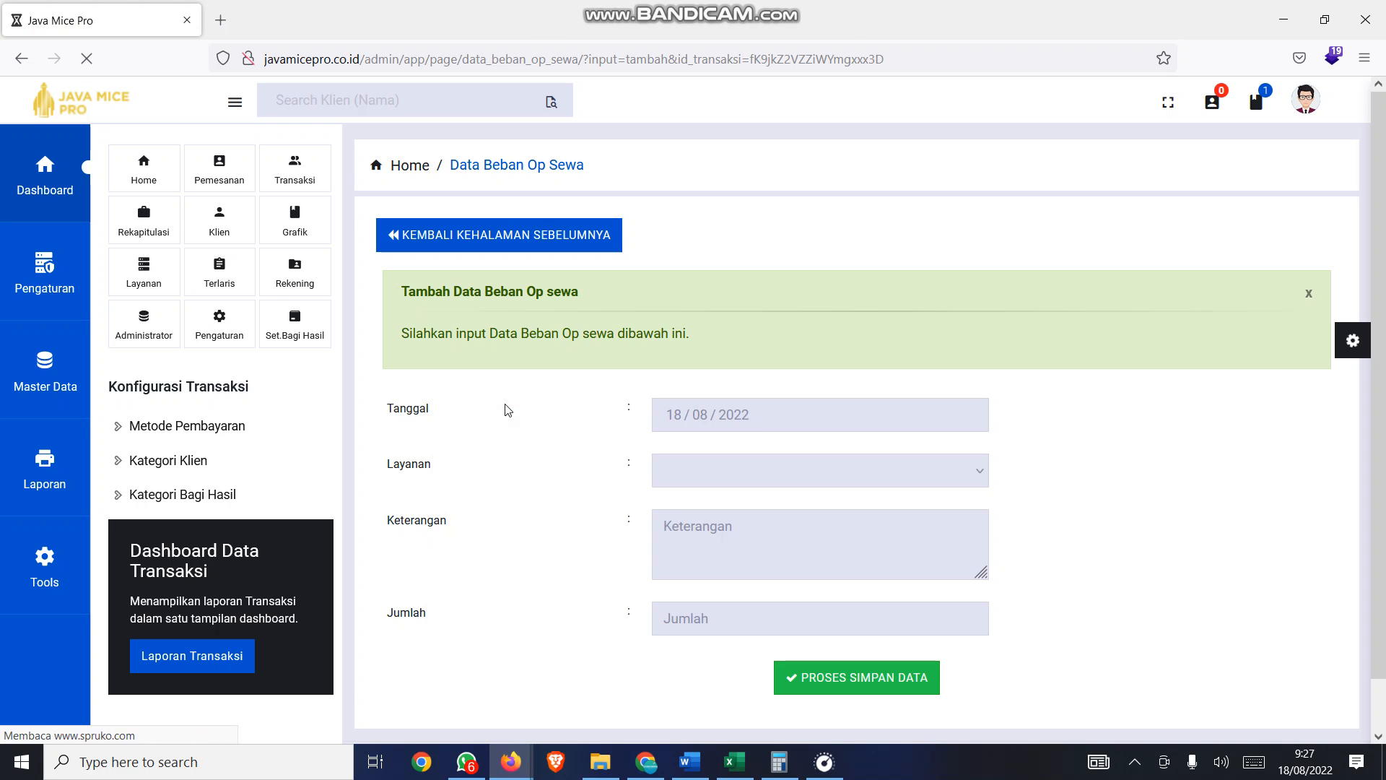
click(725, 471)
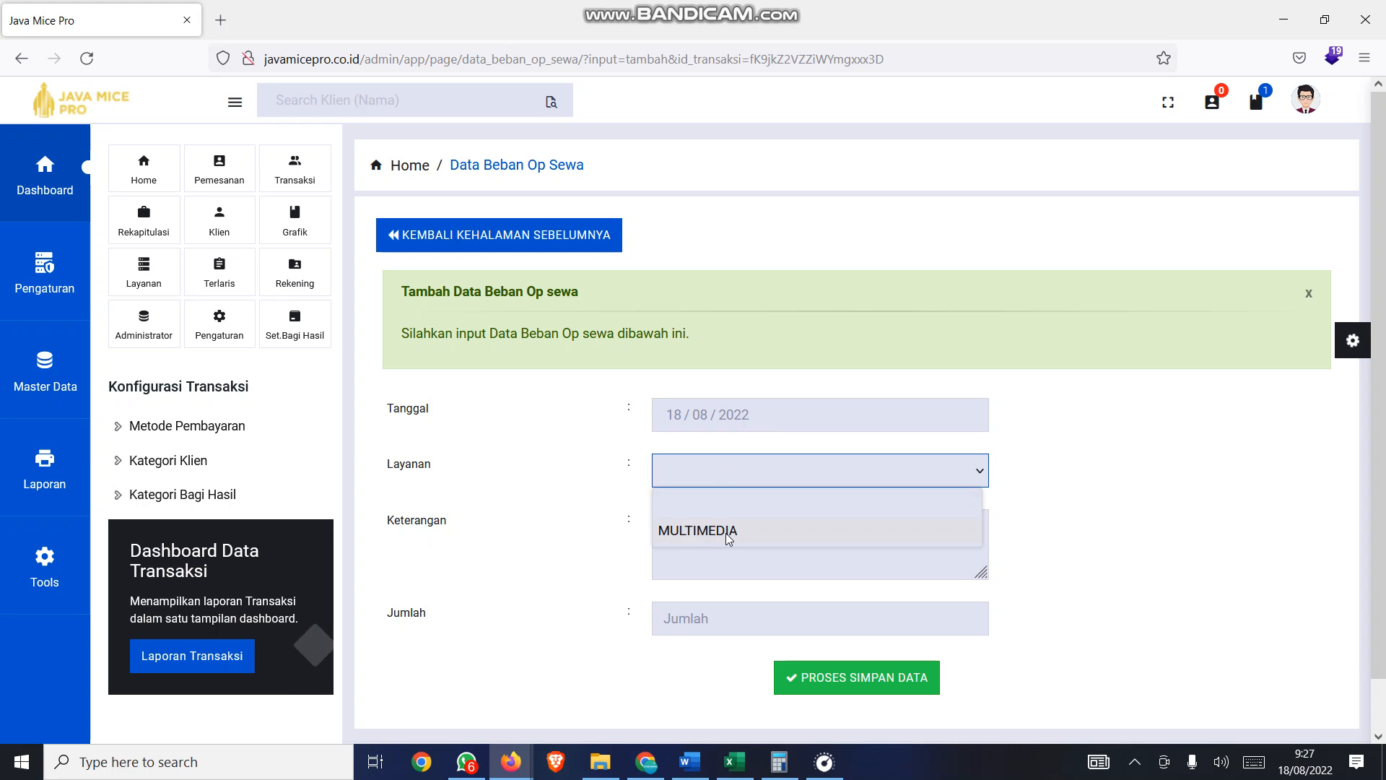
click(702, 526)
click(702, 524)
text(1)
key(BackSpace)
text(S3)
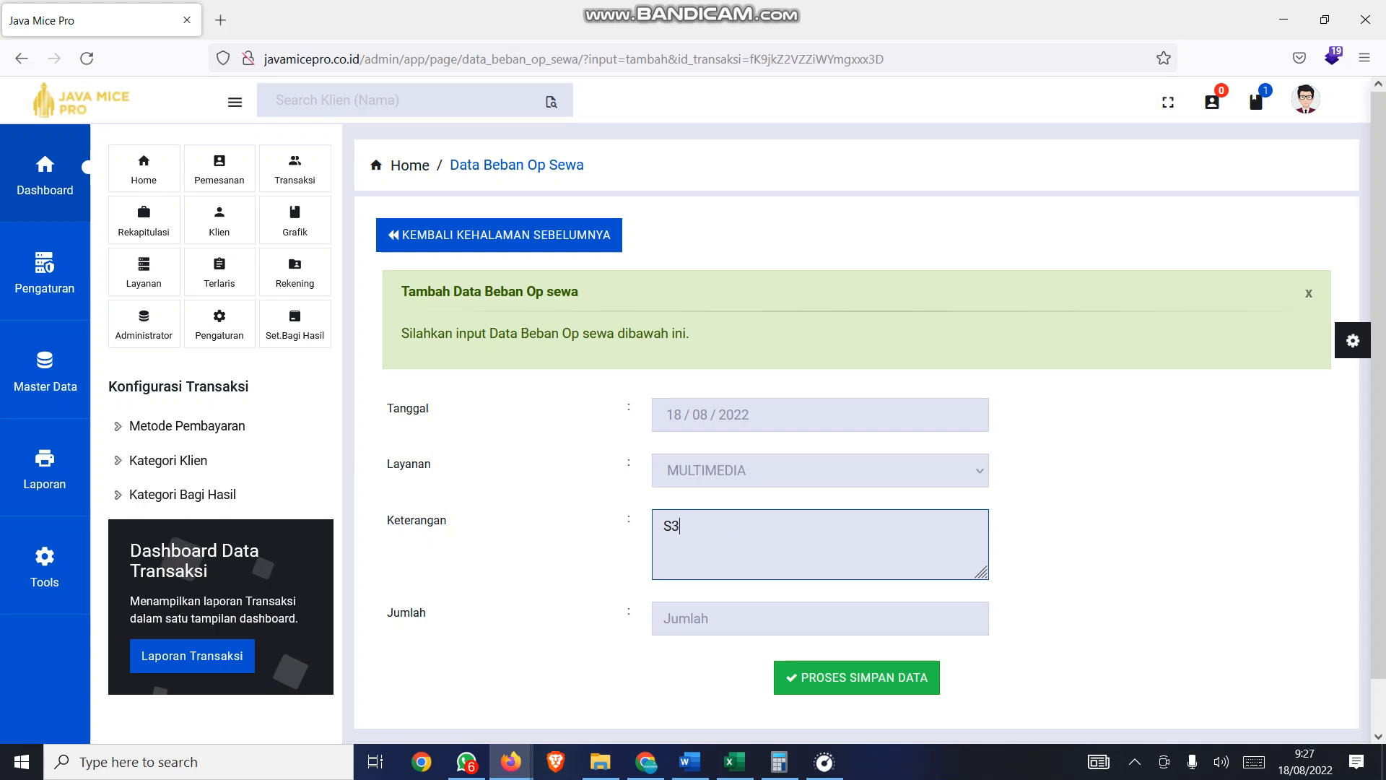
key(BackSpace)
text(ewa 1)
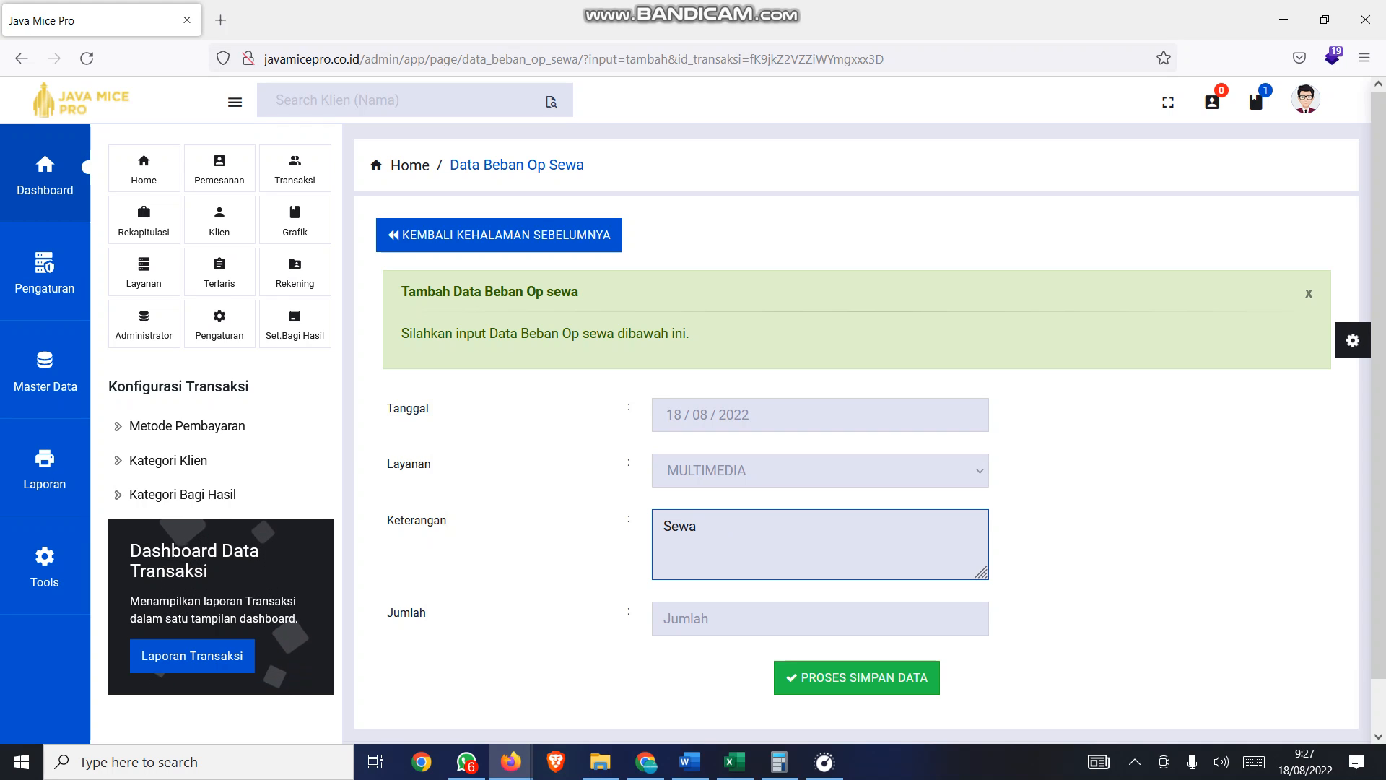
- Set the Sewa expense's Jumlah to 1000000 and save the entry
click(711, 622)
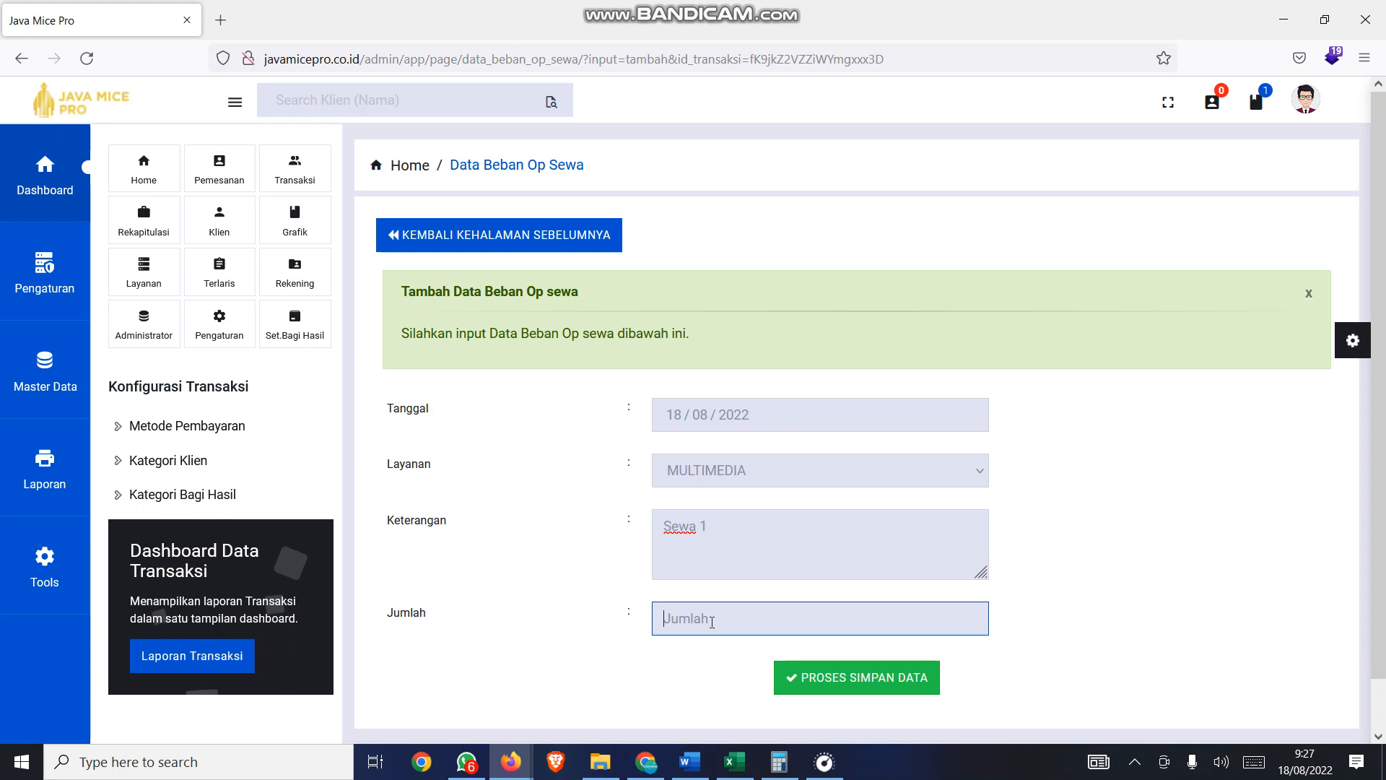
text(100000)
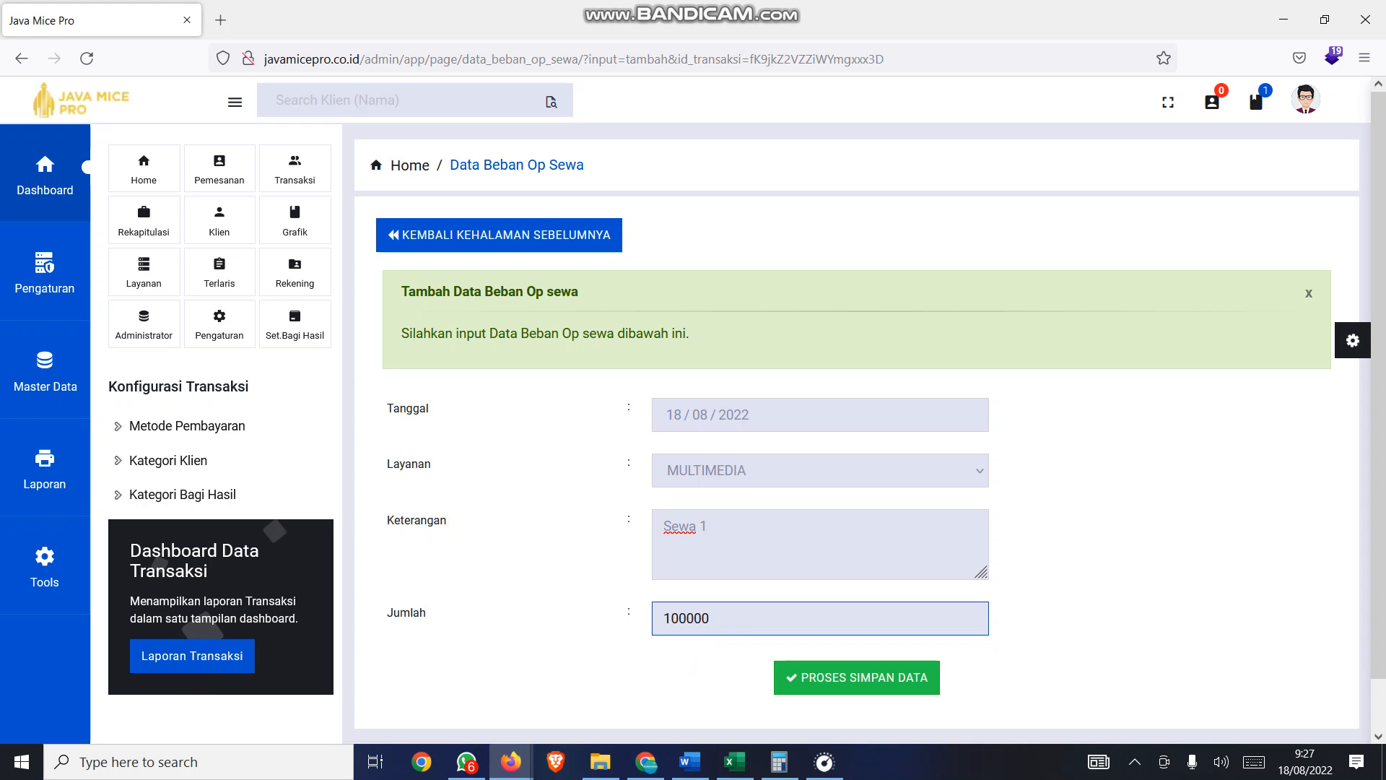
text(0)
click(813, 677)
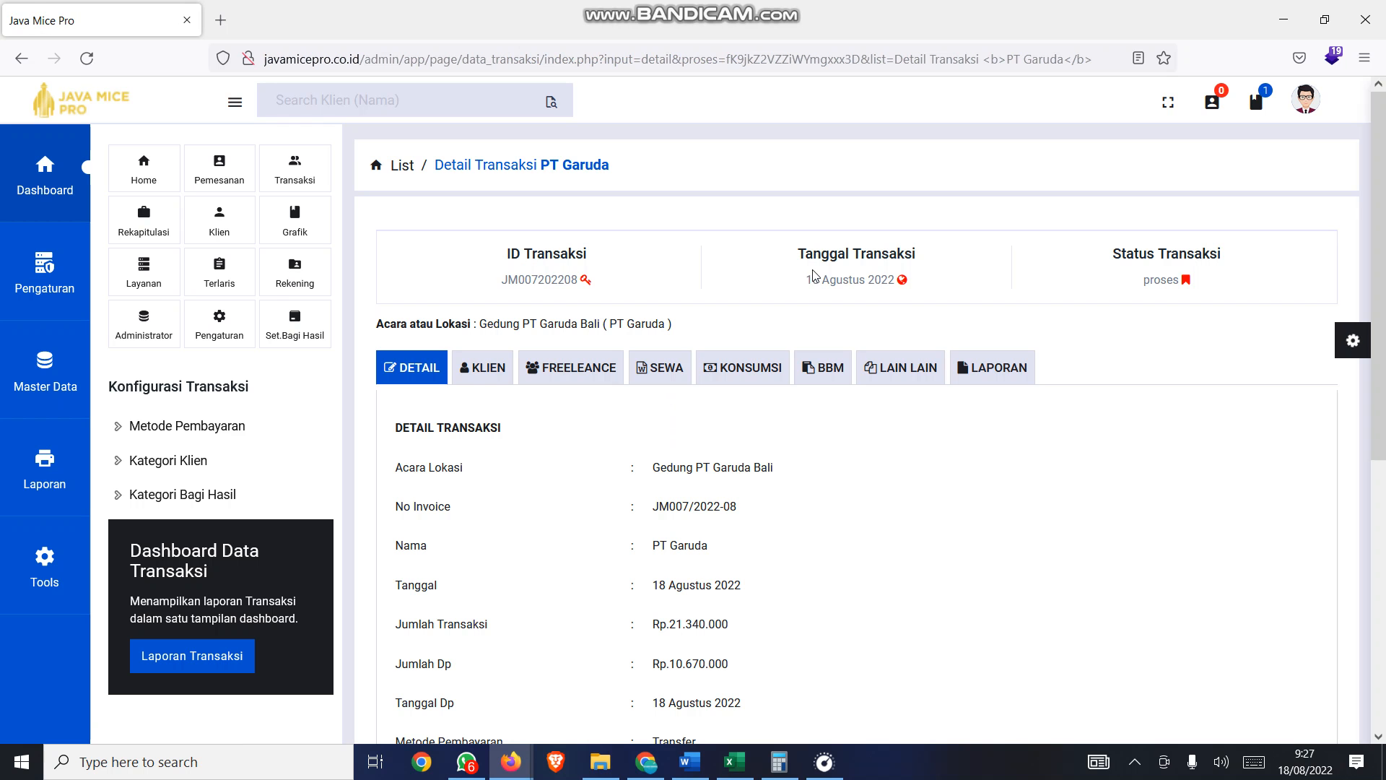
- Review the transaction's Sewa, Konsumsi, BBM and Lain Lain expenses and its Laporan financial report
click(657, 371)
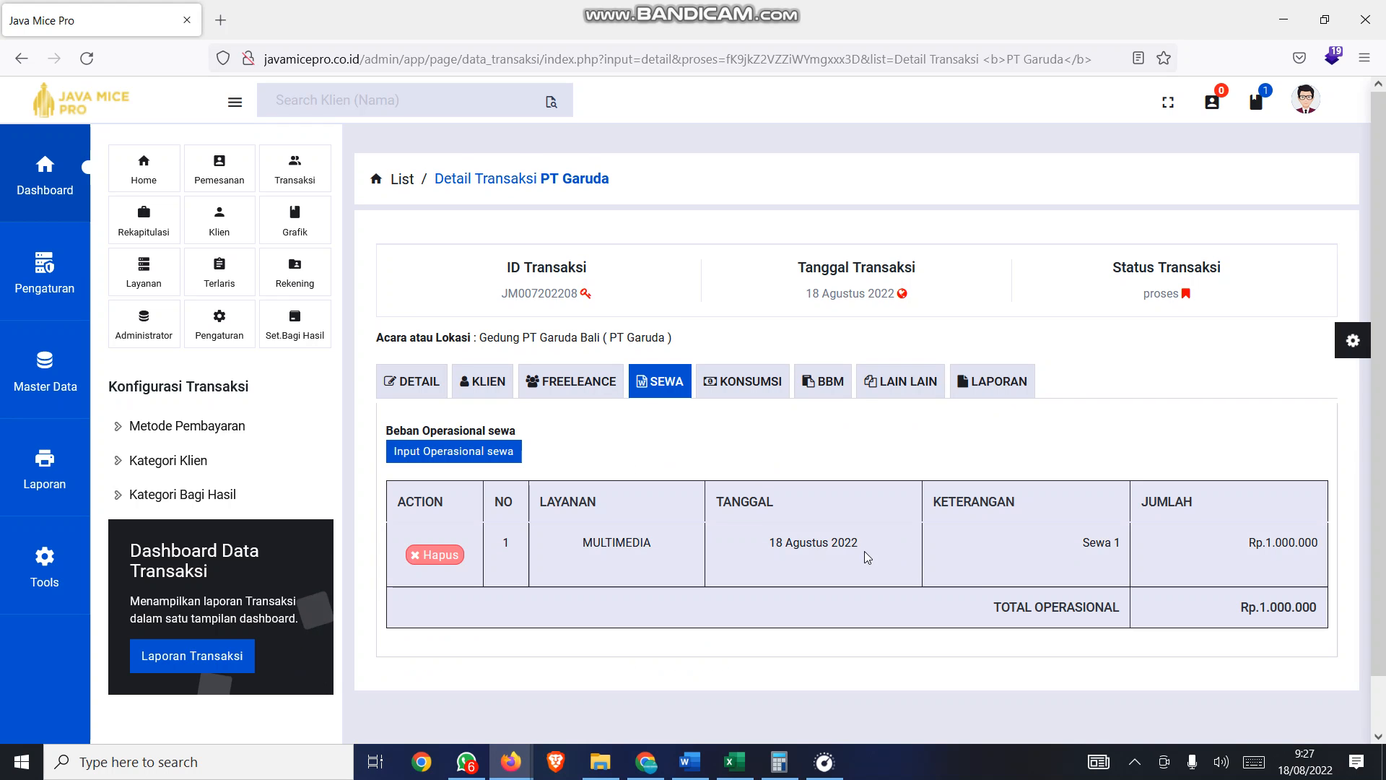
click(743, 381)
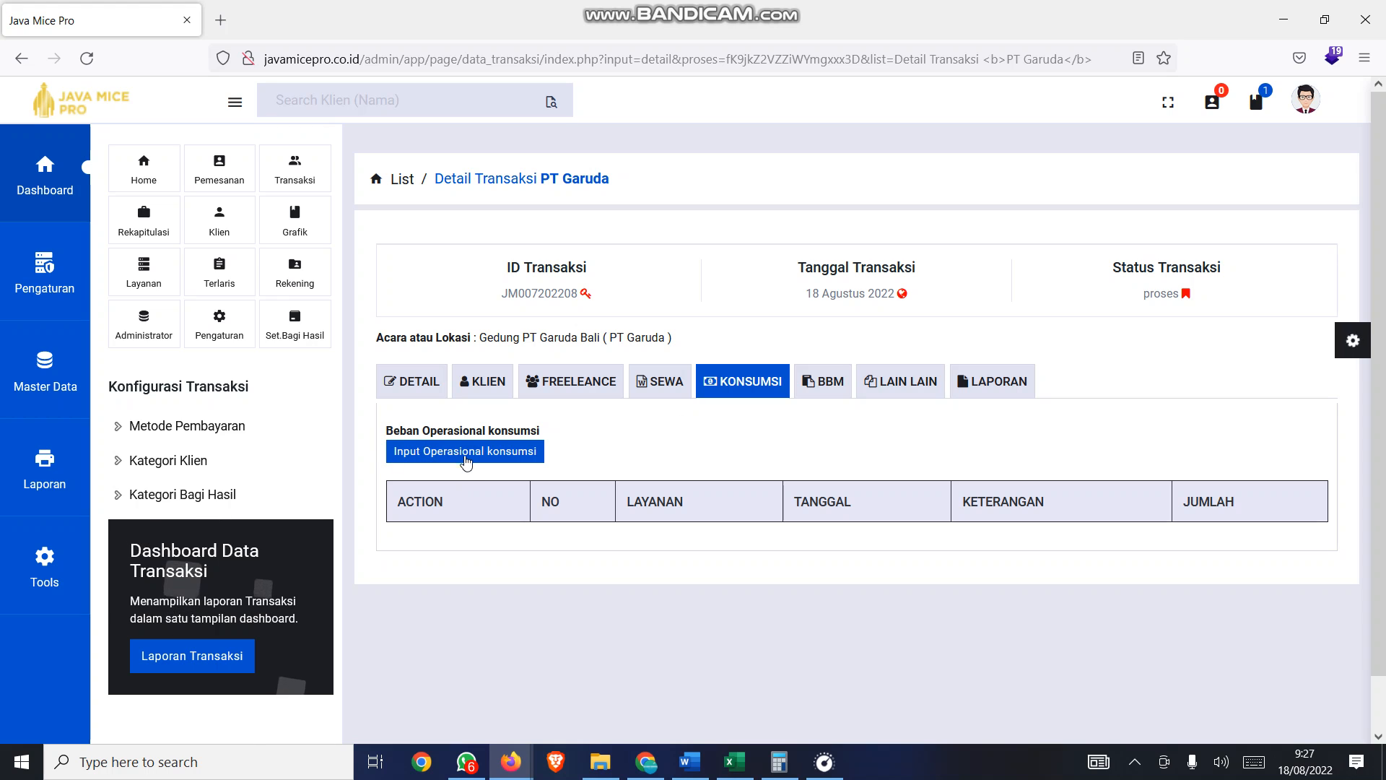
click(820, 383)
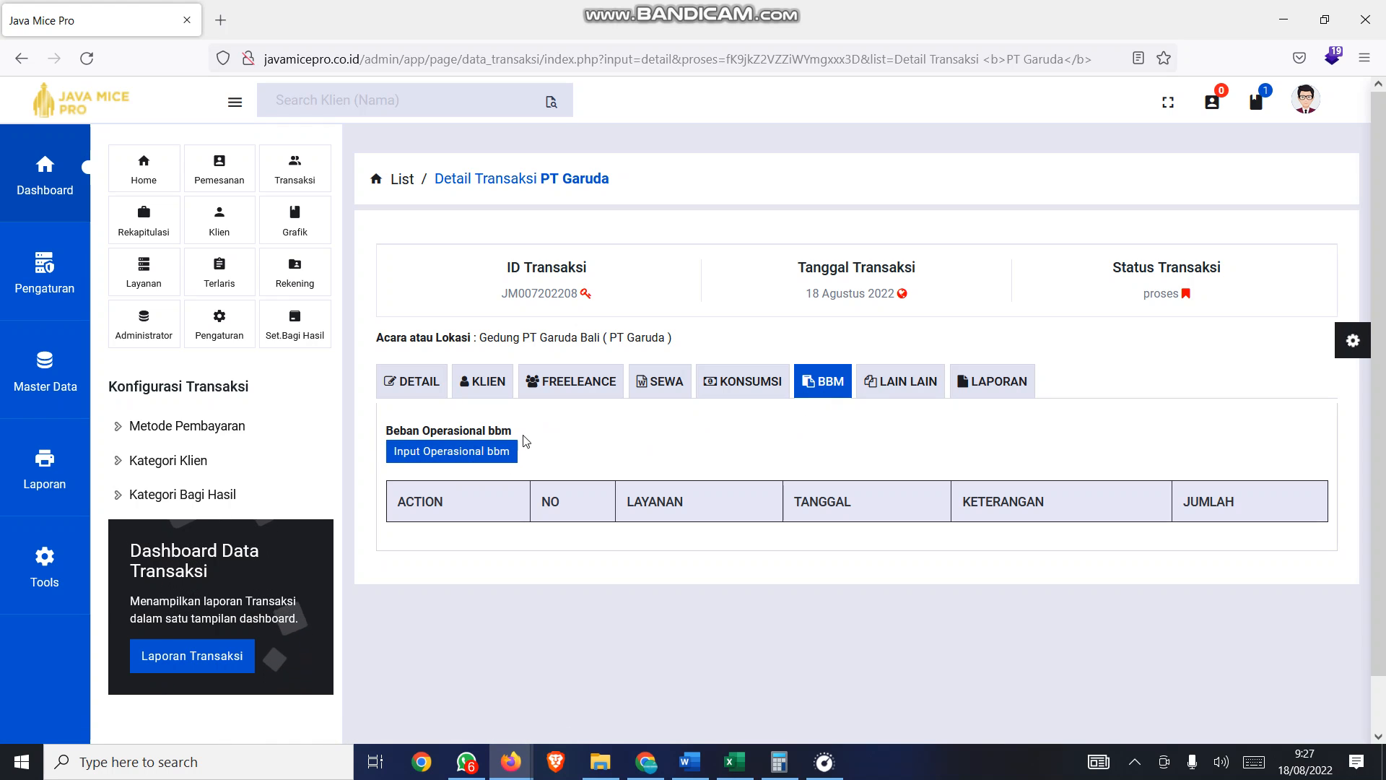
click(912, 392)
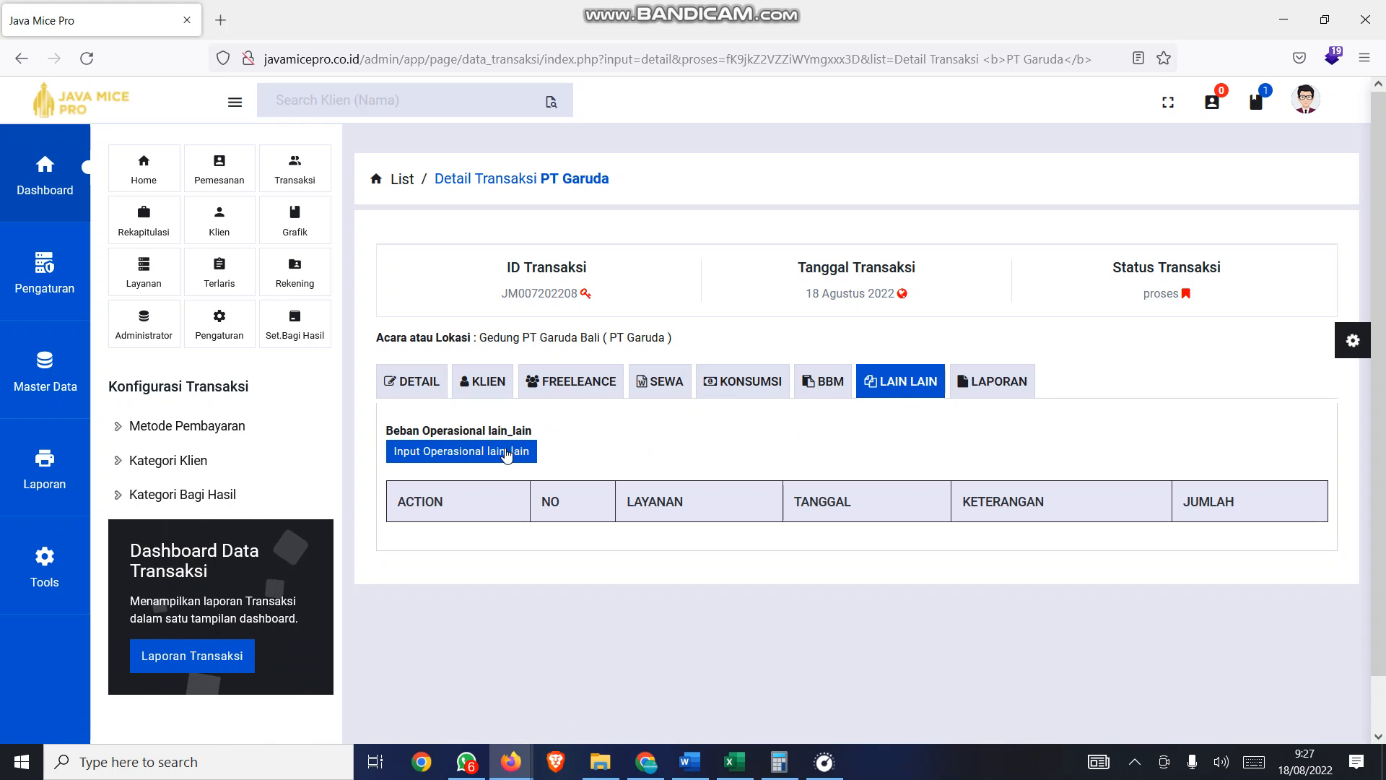
click(1011, 382)
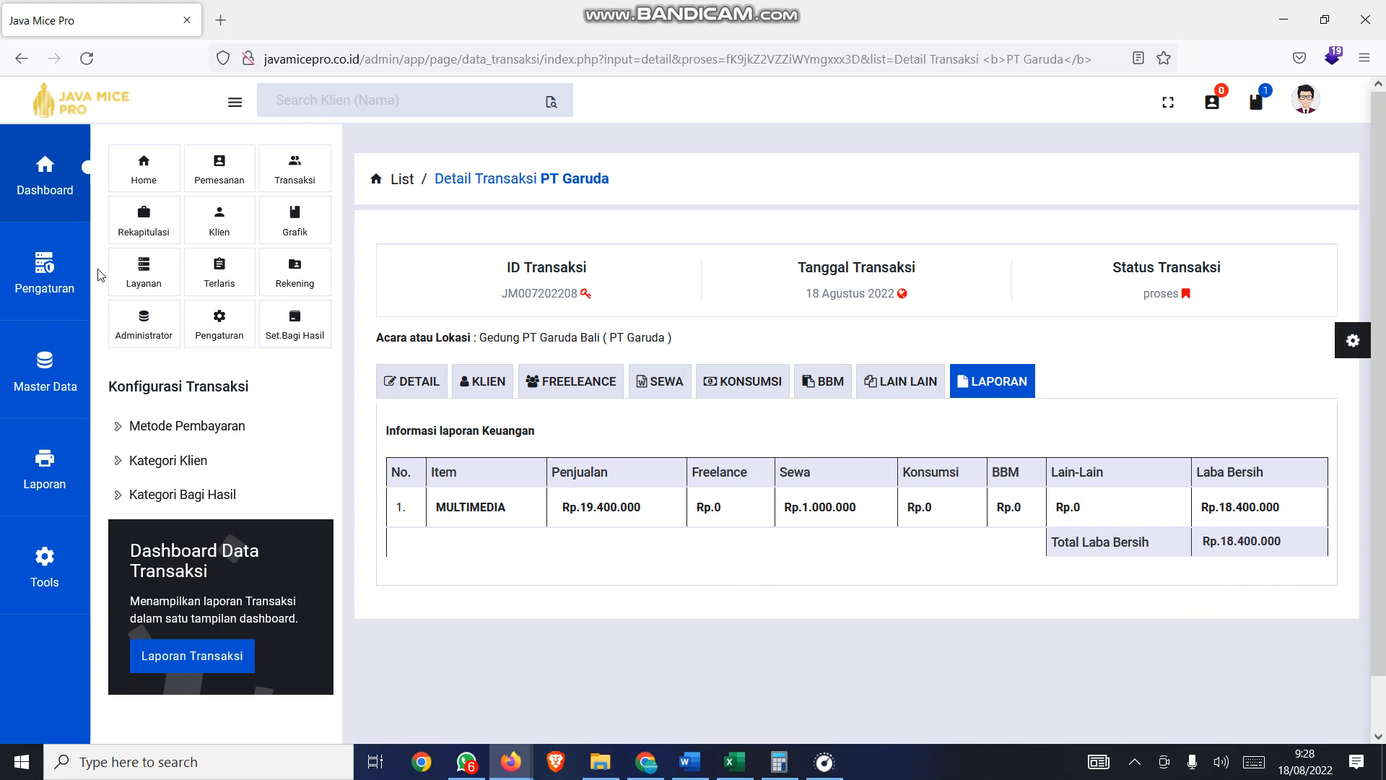
- Generate the Rekapitulasi print preview for Agustus 2022
click(143, 218)
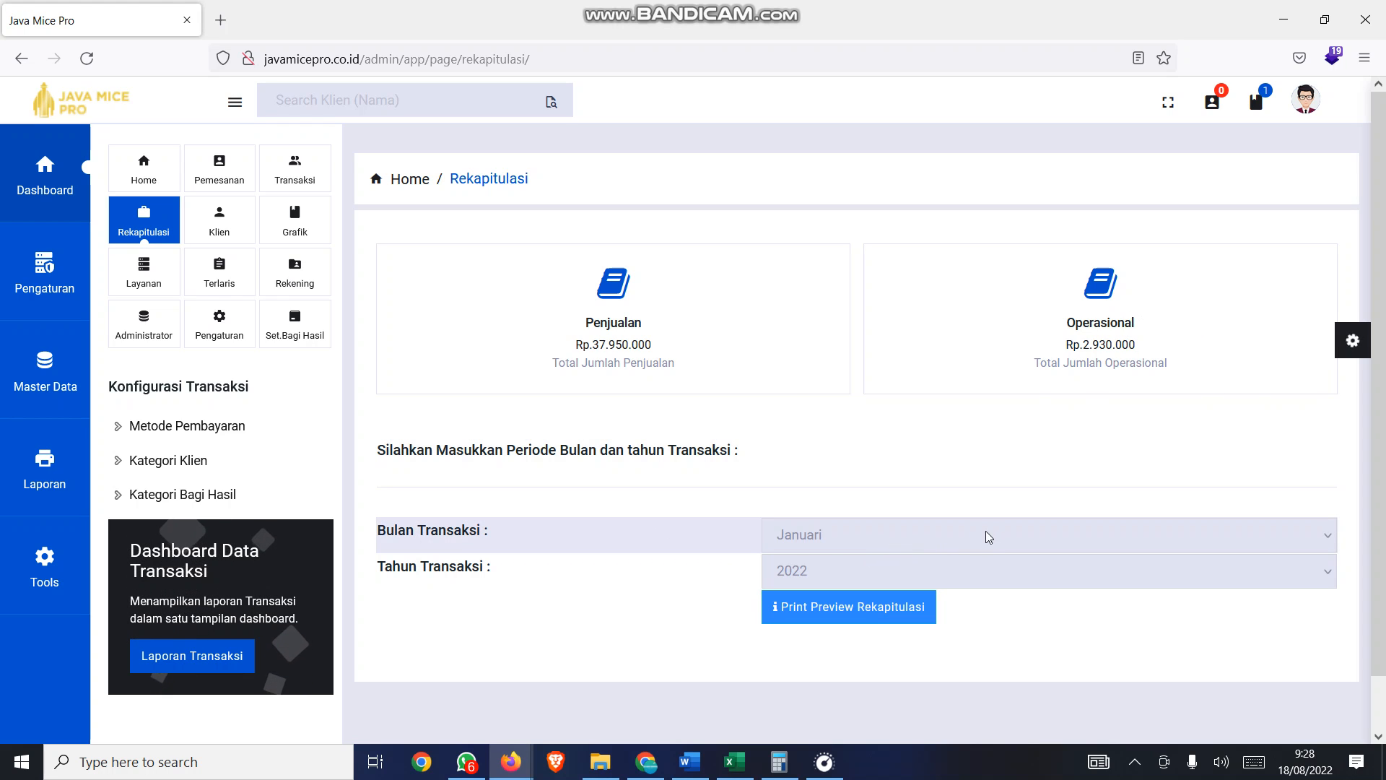
click(1155, 543)
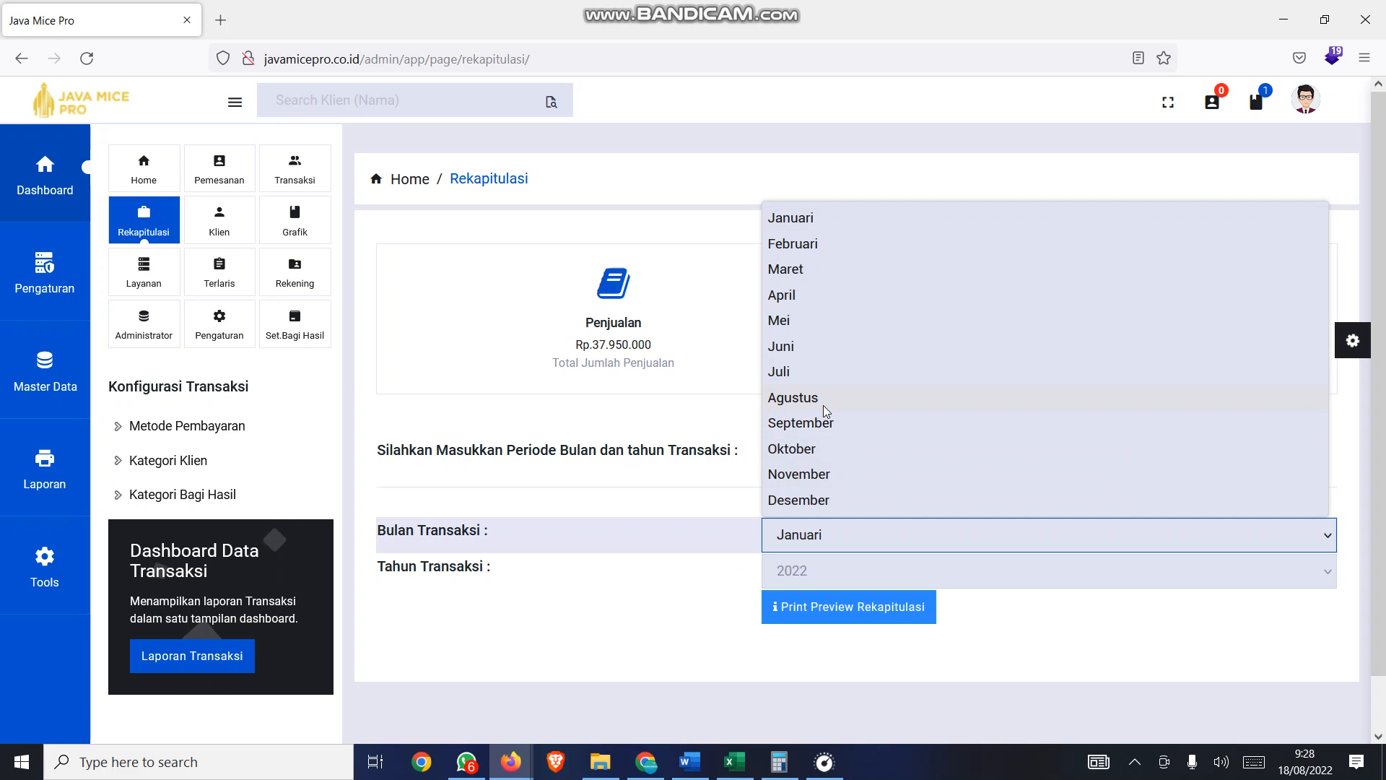
click(821, 401)
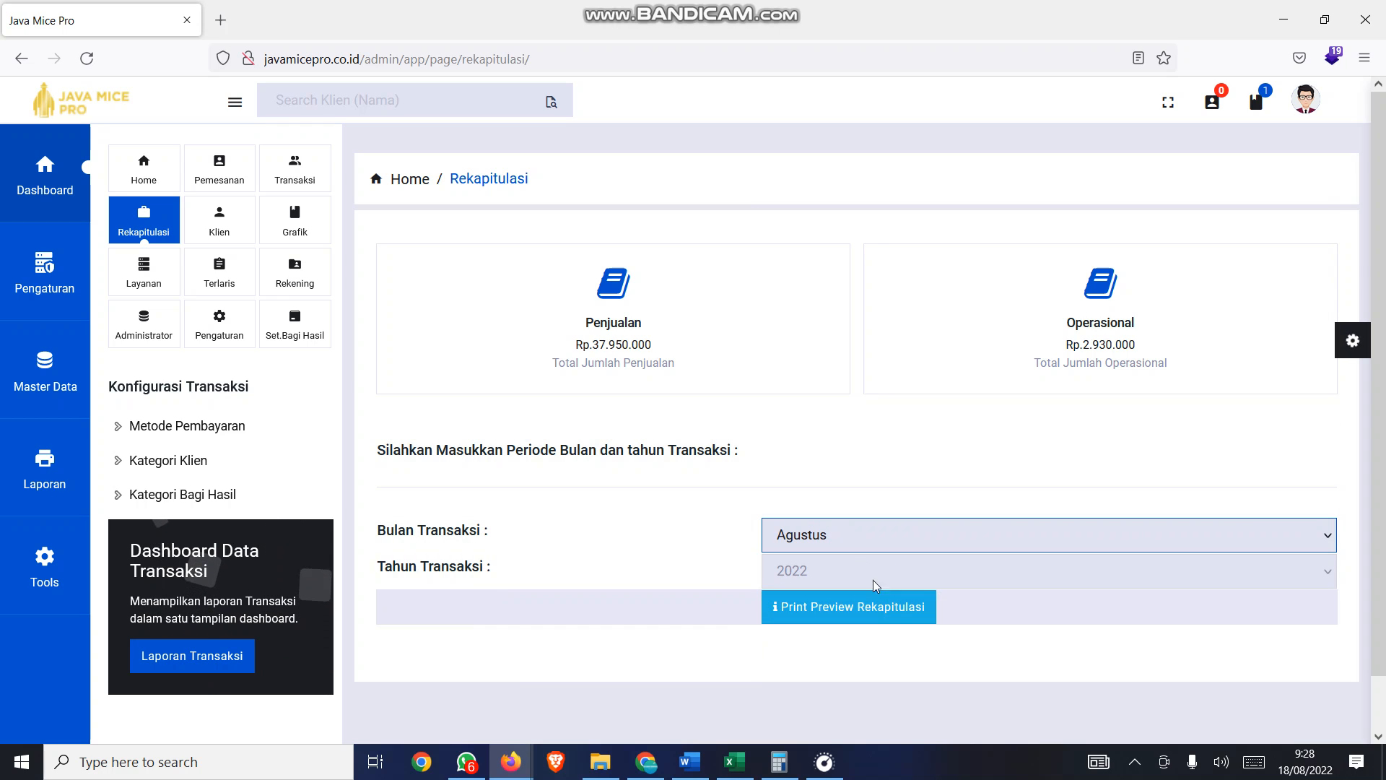
click(852, 615)
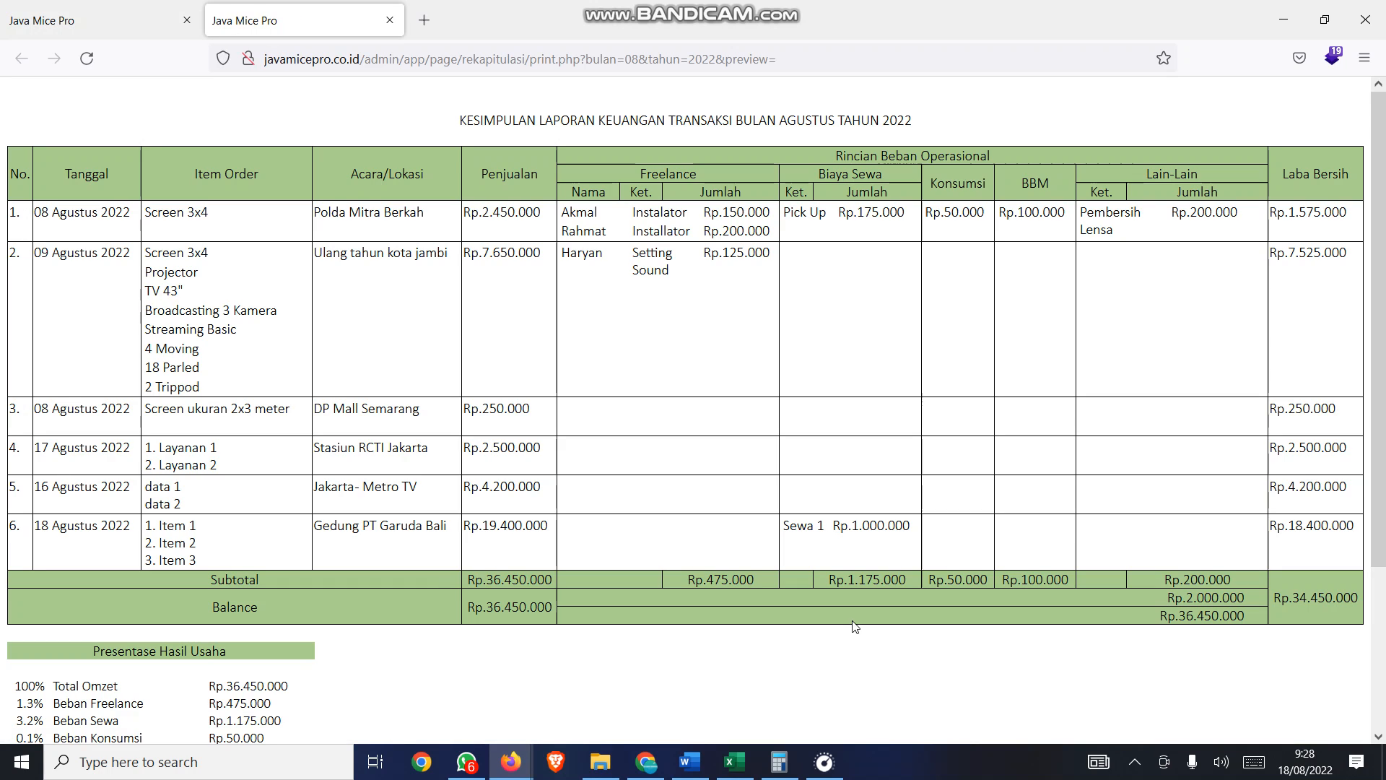
- Examine the August recap's transactions, operational costs, percentages and profit sharing, and return to the Rekapitulasi page
scroll(652, 487, down, 3)
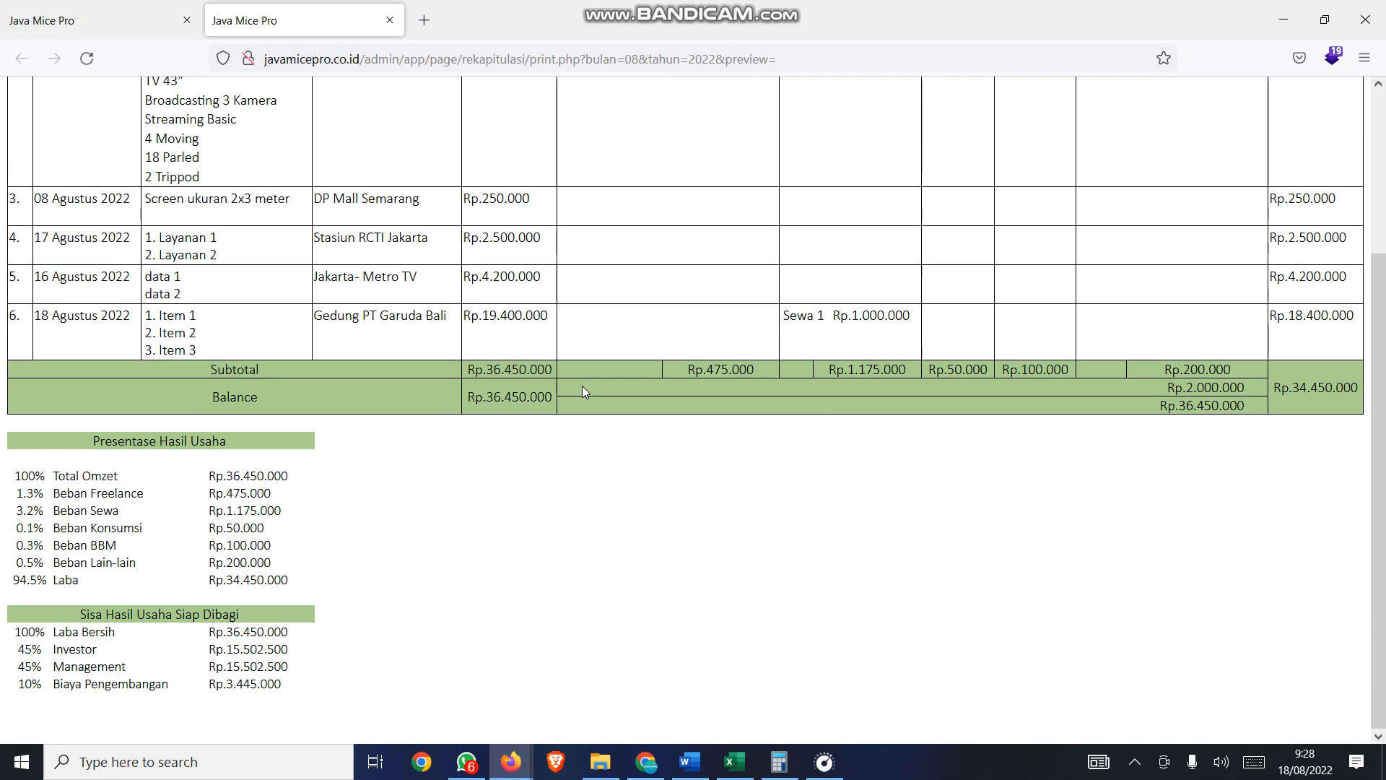
scroll(585, 484, up, 1)
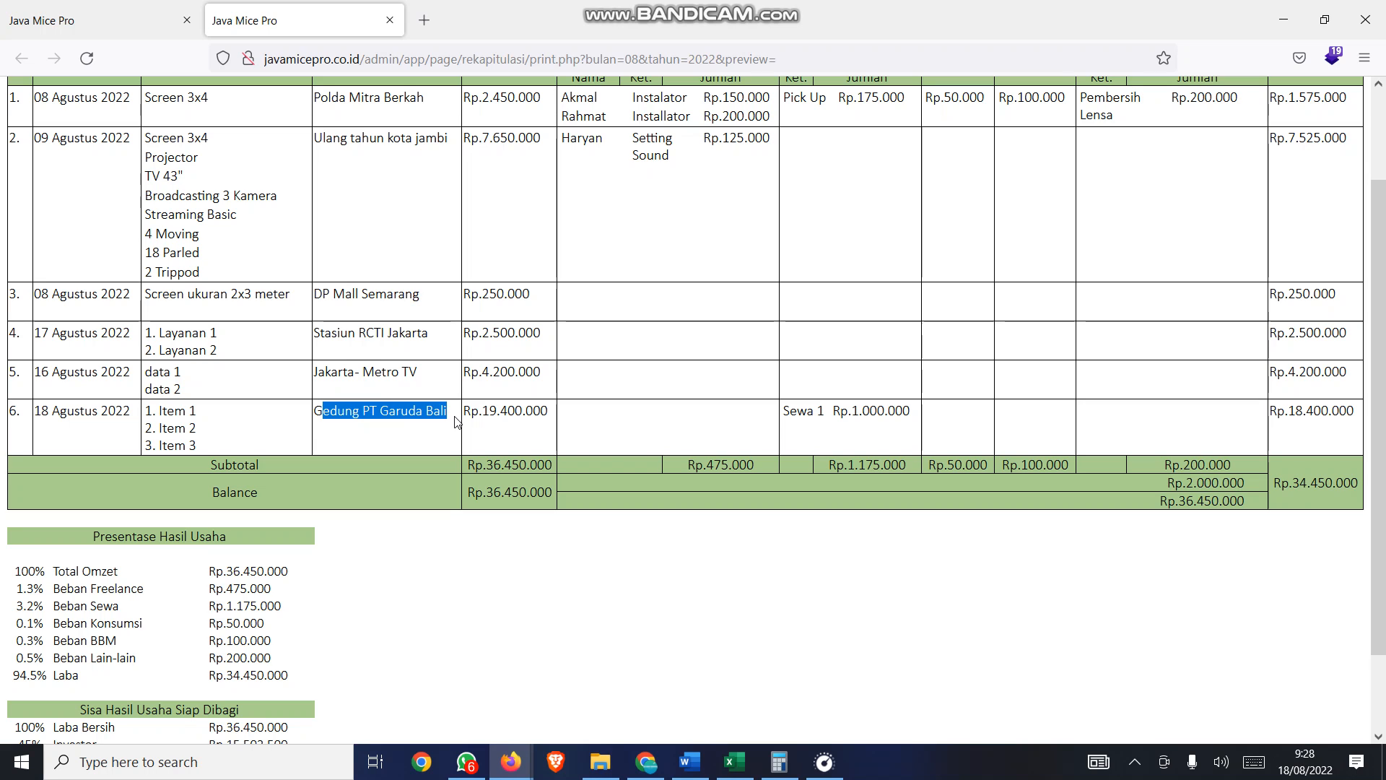
scroll(1213, 455, up, 2)
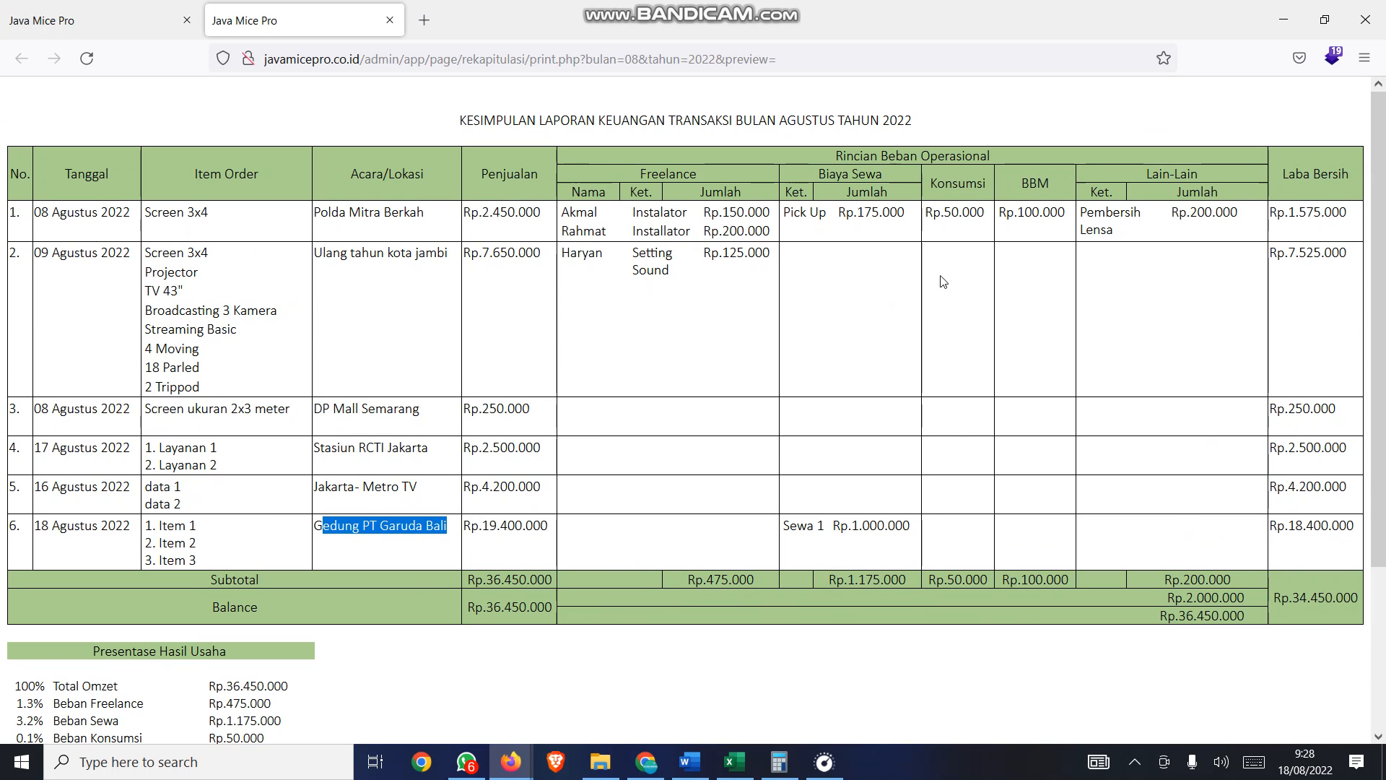
scroll(870, 413, down, 2)
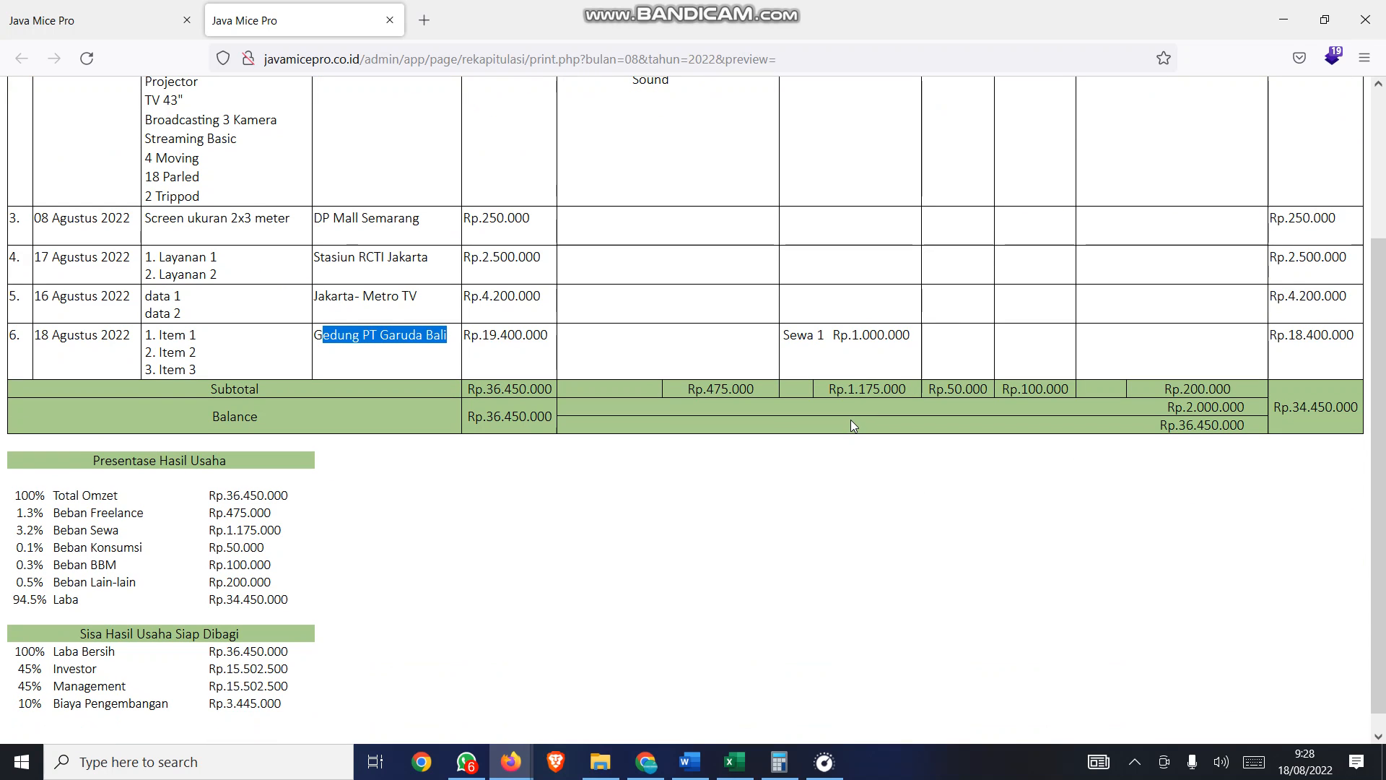
scroll(159, 686, down, 1)
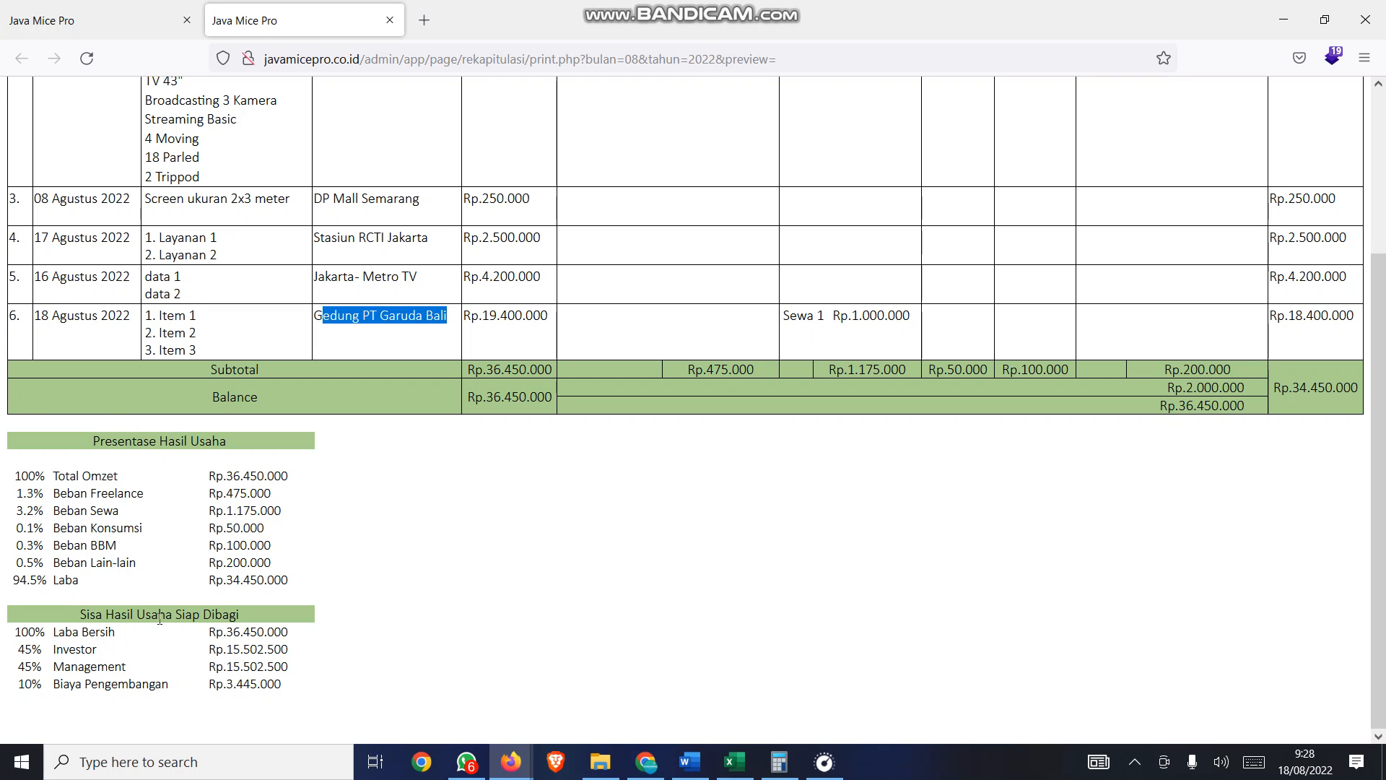
scroll(159, 617, up, 4)
click(100, 22)
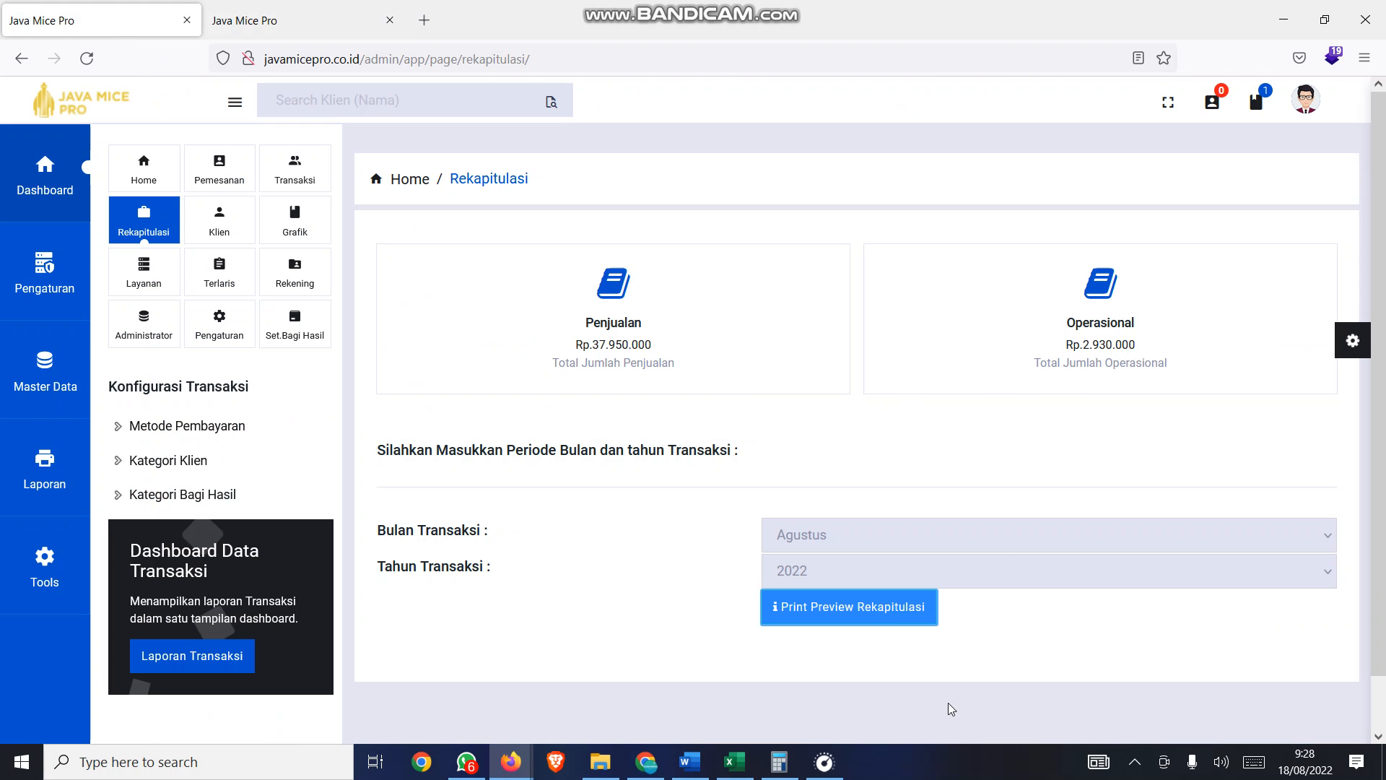
click(1135, 762)
click(1130, 692)
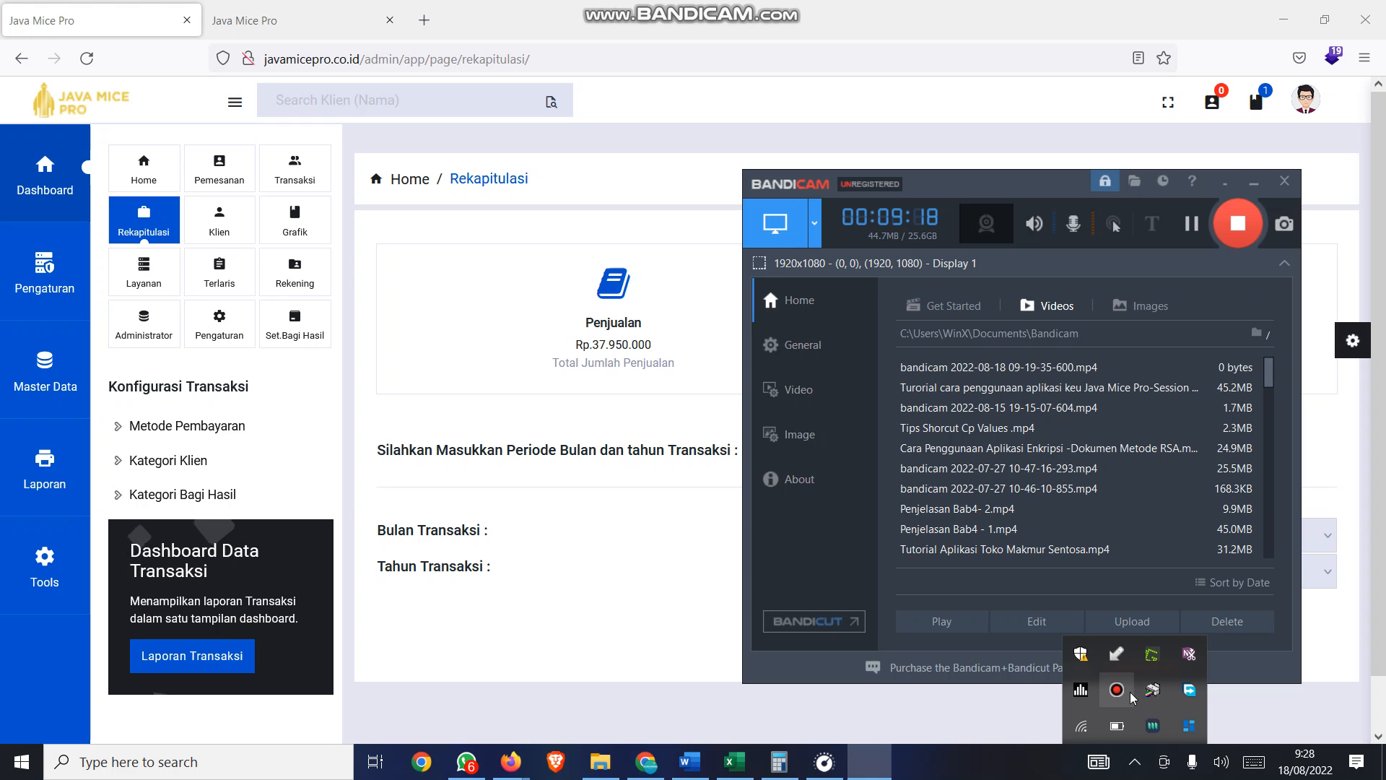